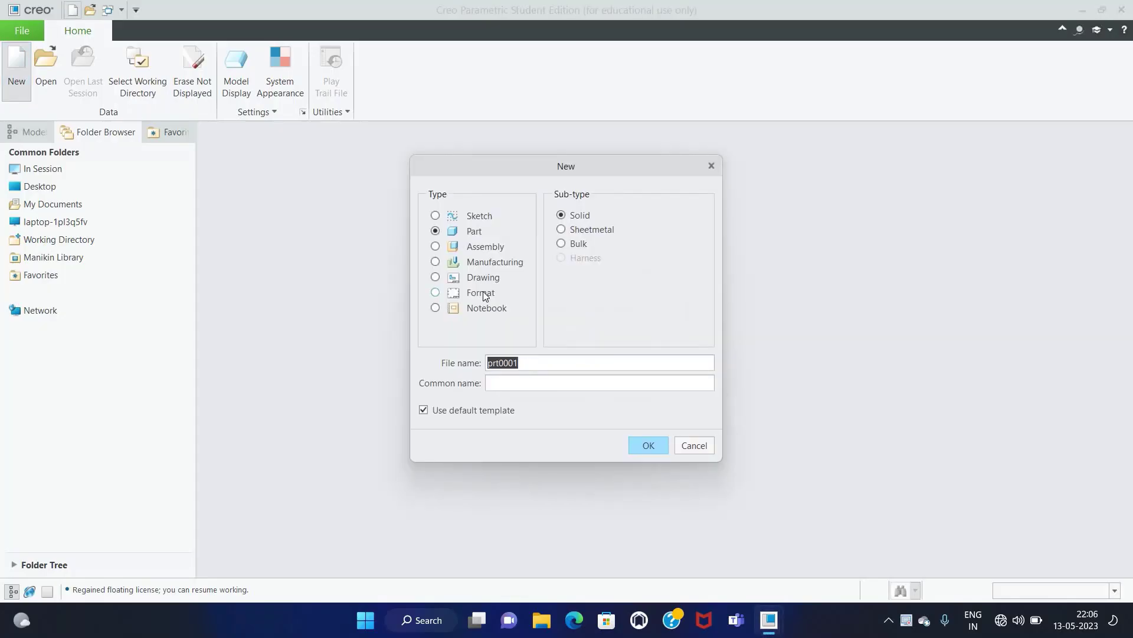
# Step: Create a new Format file Sheet_Format_1 from an Empty landscape A4 template
pyautogui.click(482, 293)
pyautogui.write('Sheet_Format_1')
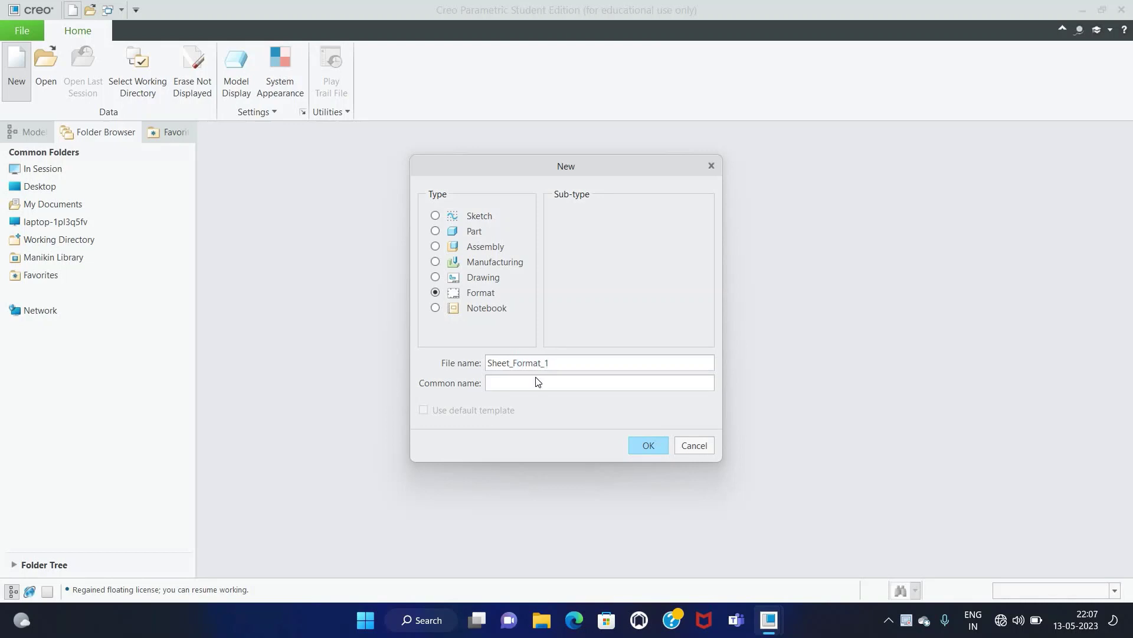
pyautogui.press('Return')
pyautogui.click(586, 349)
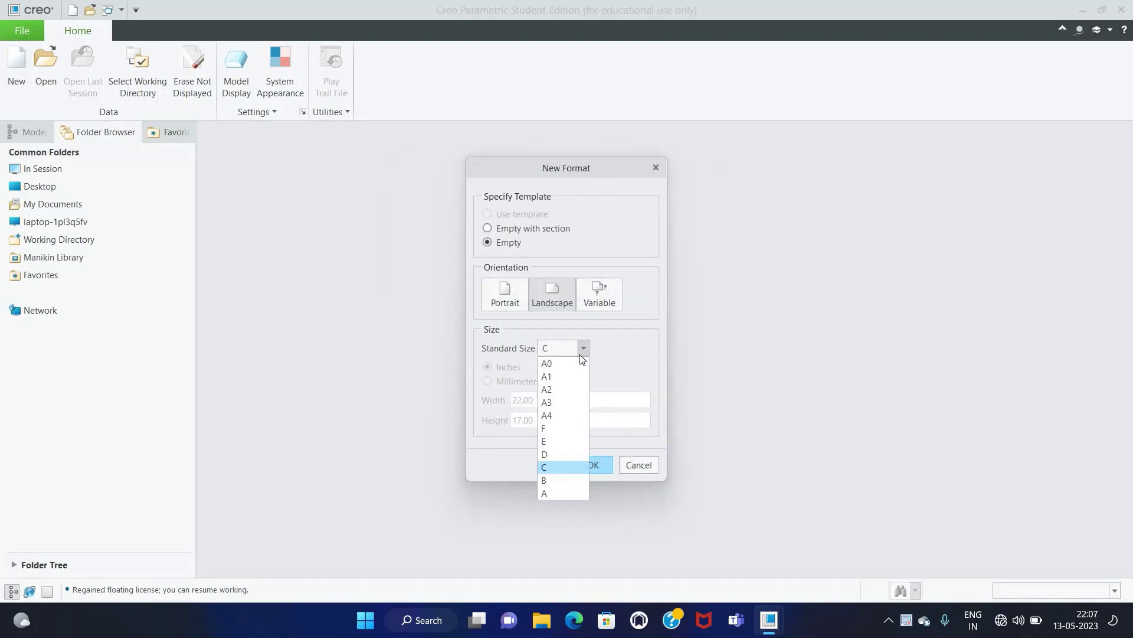
pyautogui.click(563, 420)
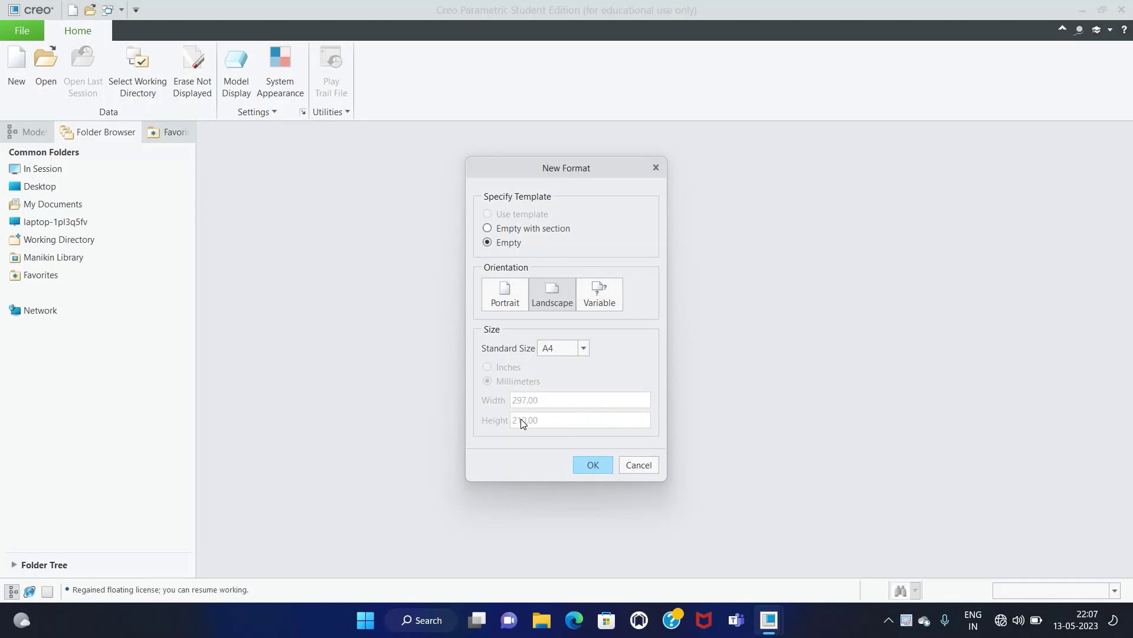
pyautogui.click(590, 465)
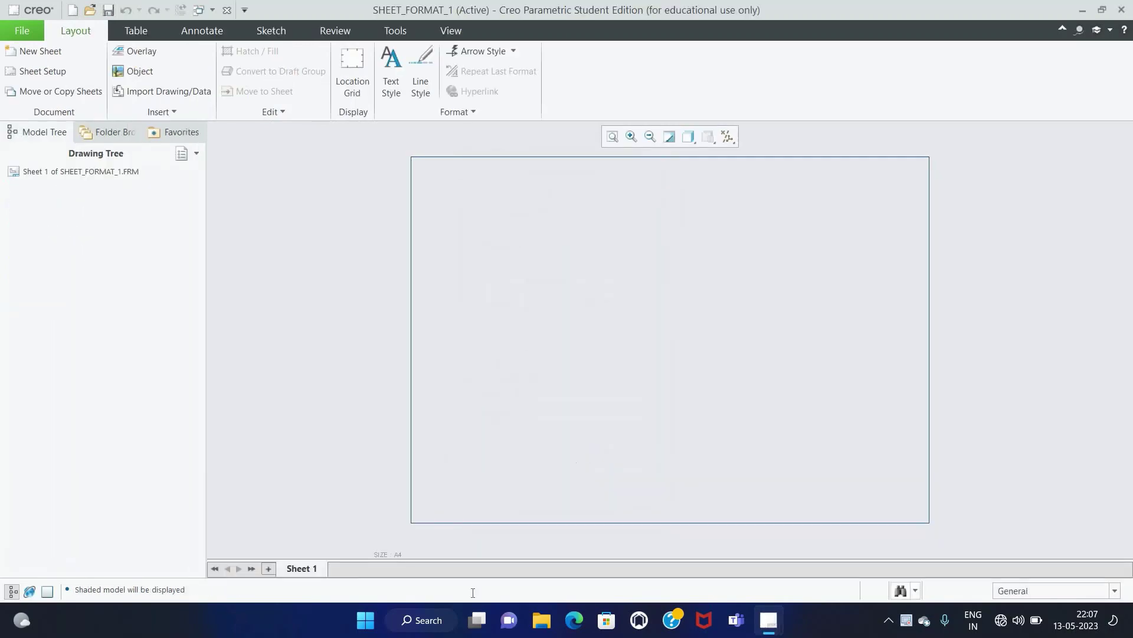
# Step: Chain-offset all four sheet edges by -5 to draw the inner border
pyautogui.click(276, 31)
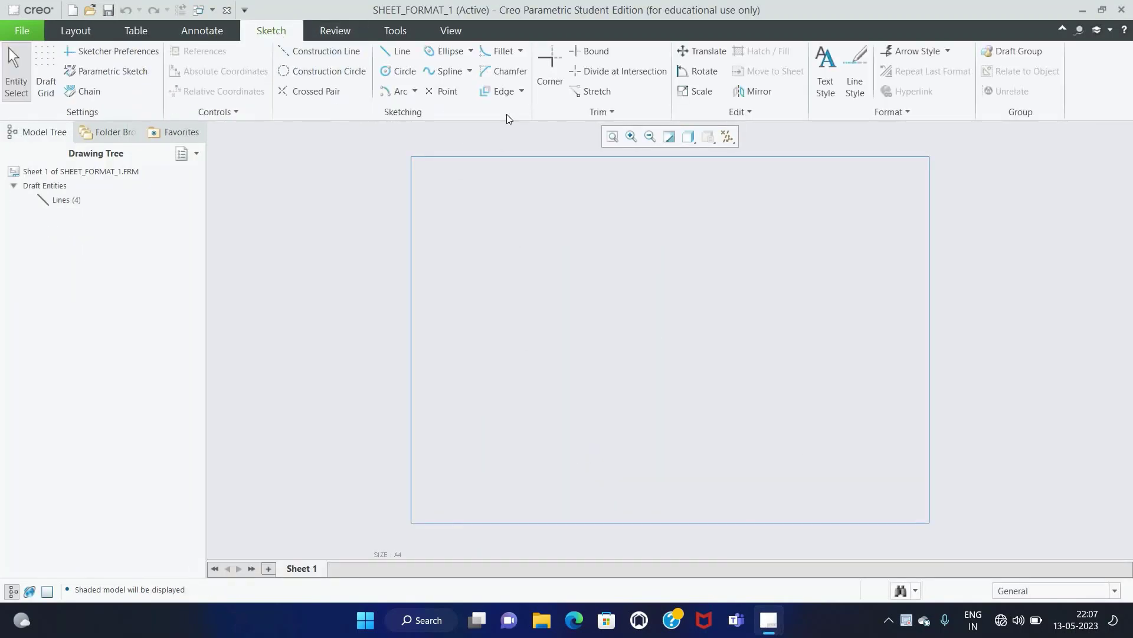
pyautogui.click(523, 91)
pyautogui.click(523, 108)
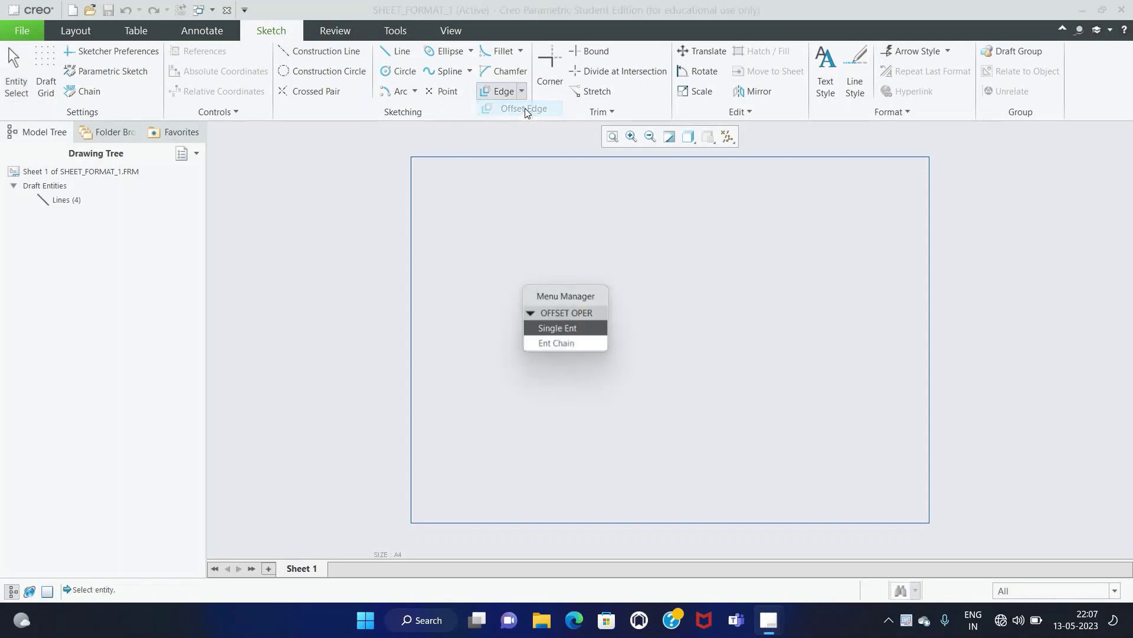
pyautogui.click(563, 345)
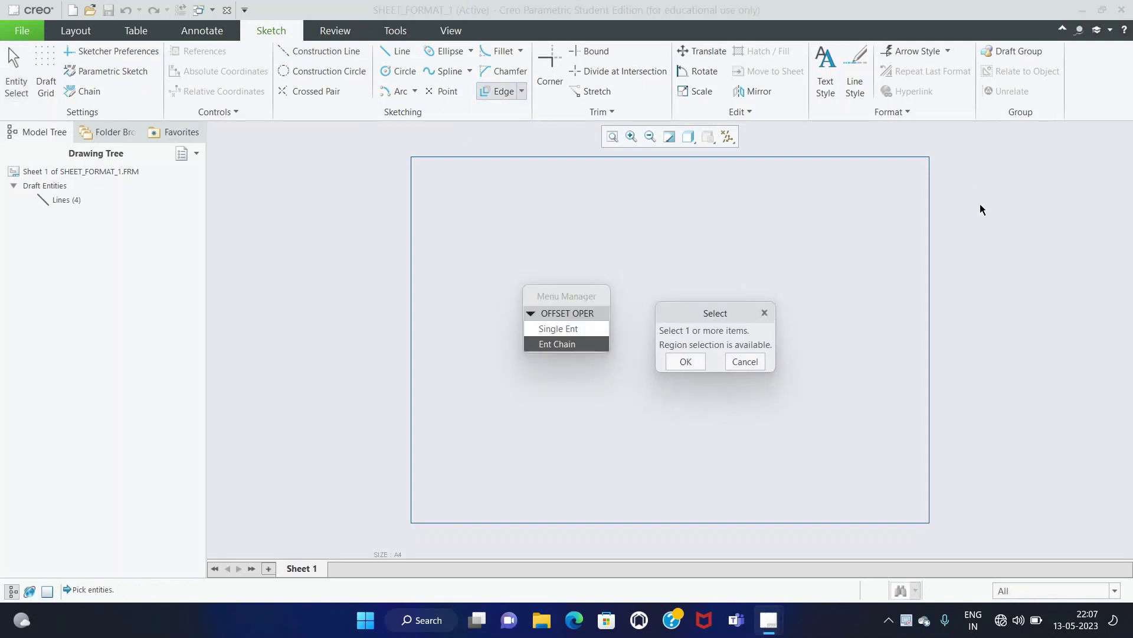
pyautogui.moveTo(983, 208); pyautogui.dragTo(873, 155)
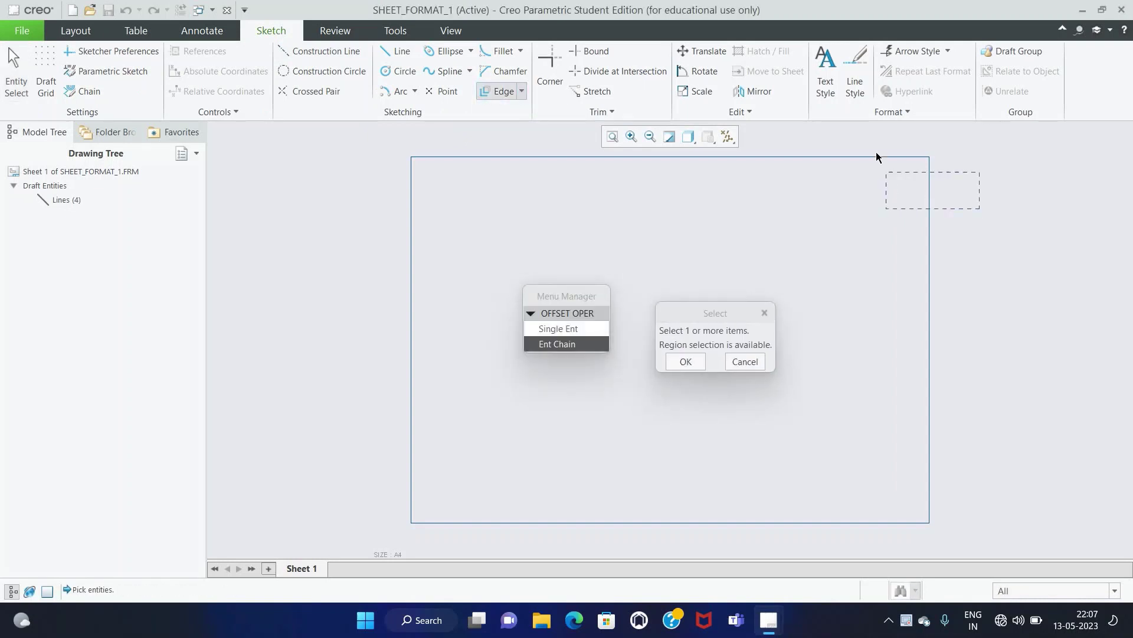
pyautogui.click(386, 489)
pyautogui.click(685, 360)
pyautogui.write('-5')
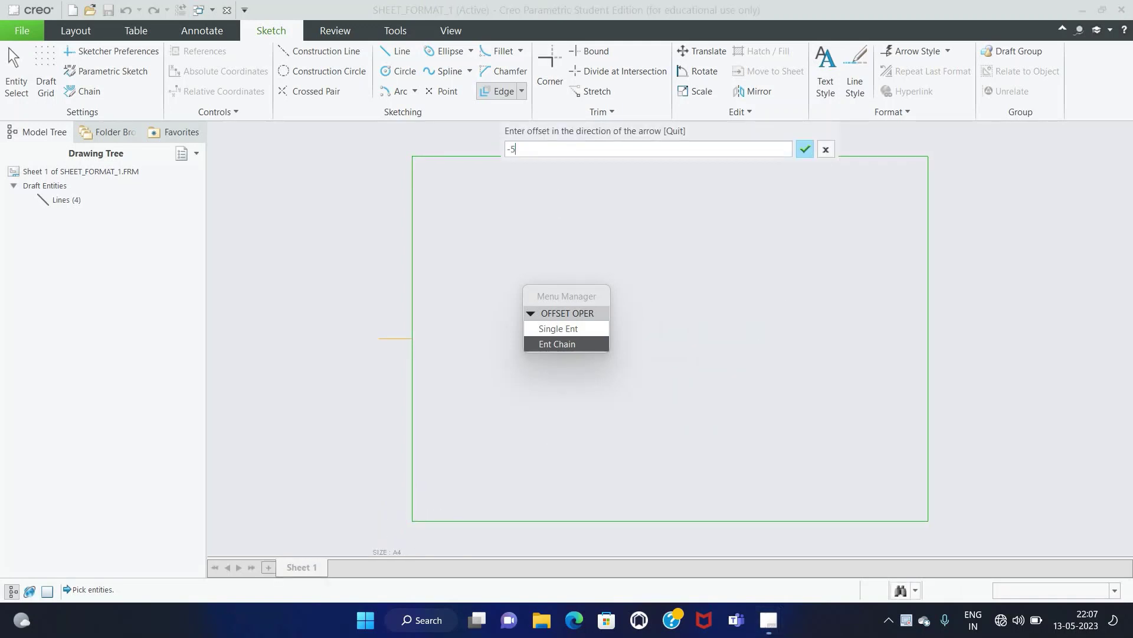
pyautogui.press('Return')
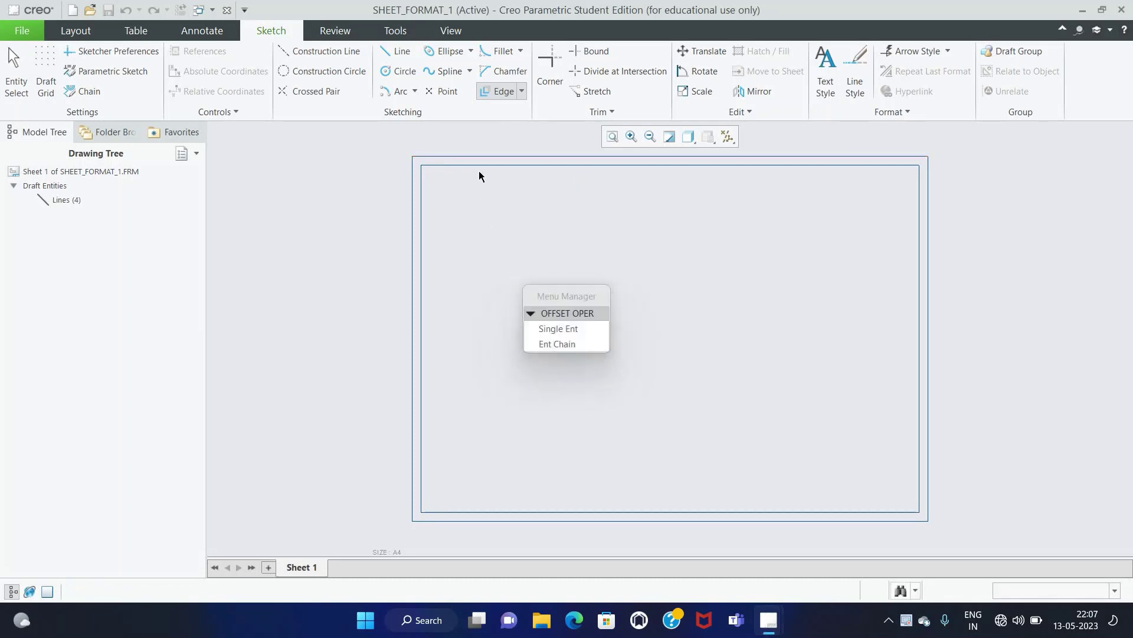
pyautogui.middleClick(603, 242)
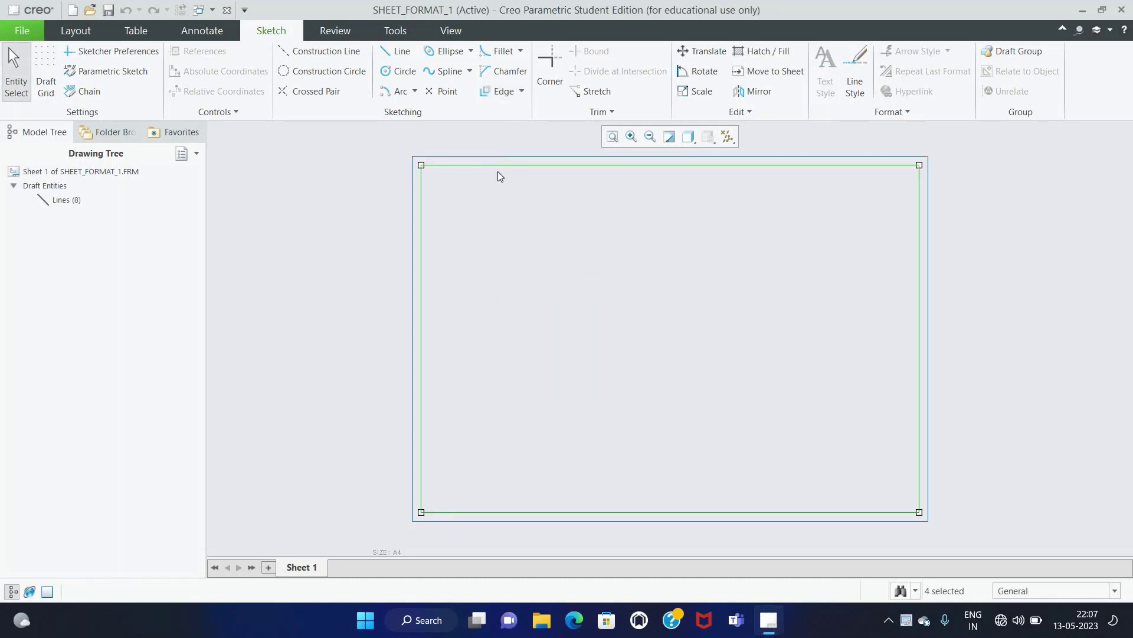
pyautogui.click(497, 216)
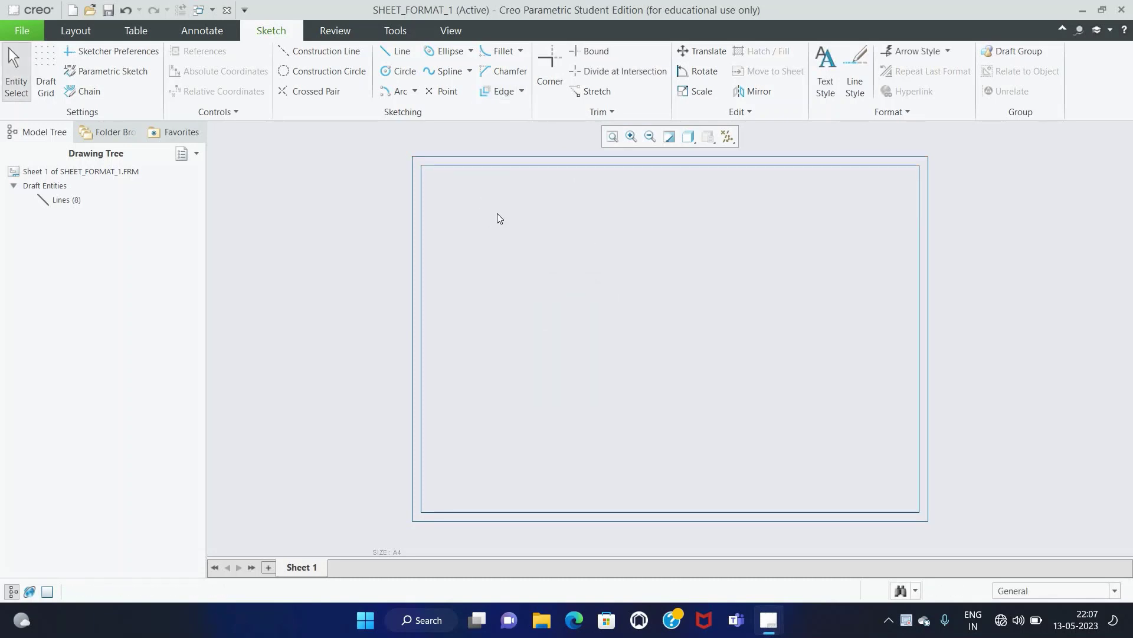
# Step: Set up a 5-row table with row height 3, column width 10, growing up-left
pyautogui.click(136, 30)
pyautogui.click(18, 91)
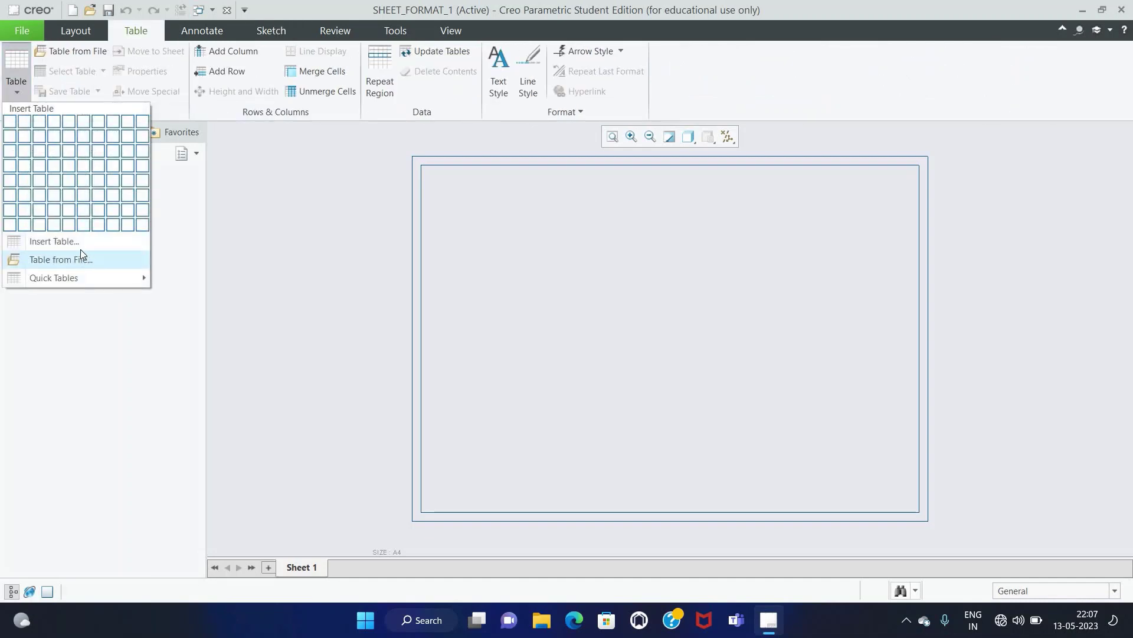
pyautogui.click(83, 243)
pyautogui.press('Tab')
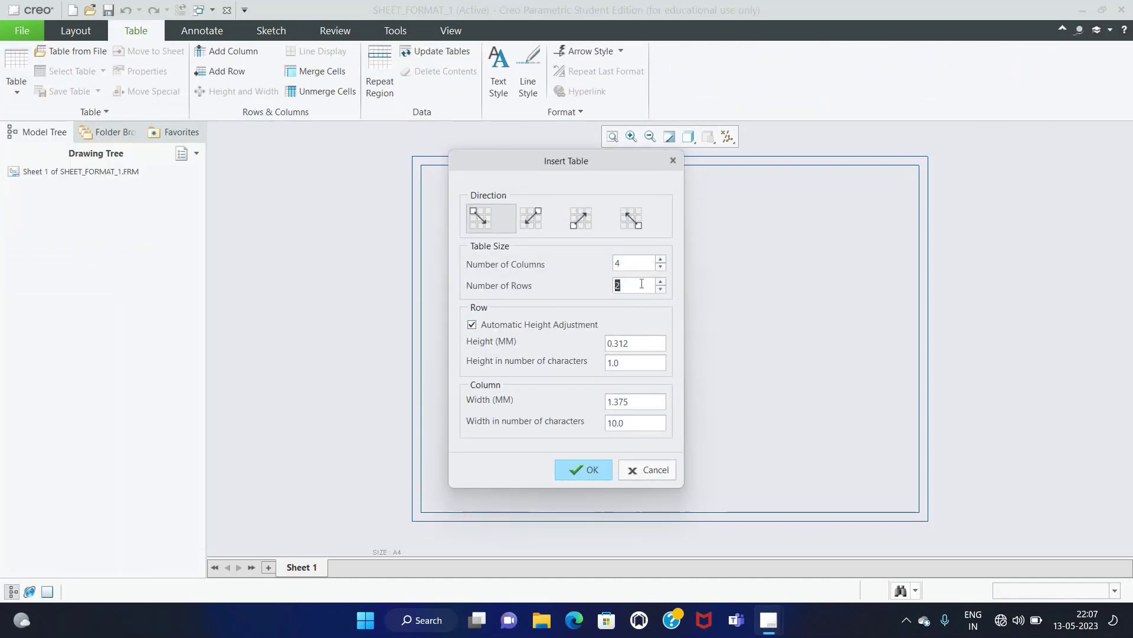
pyautogui.write('5')
pyautogui.doubleClick(638, 346)
pyautogui.write('3.6')
pyautogui.doubleClick(630, 403)
pyautogui.write('10')
pyautogui.click(635, 218)
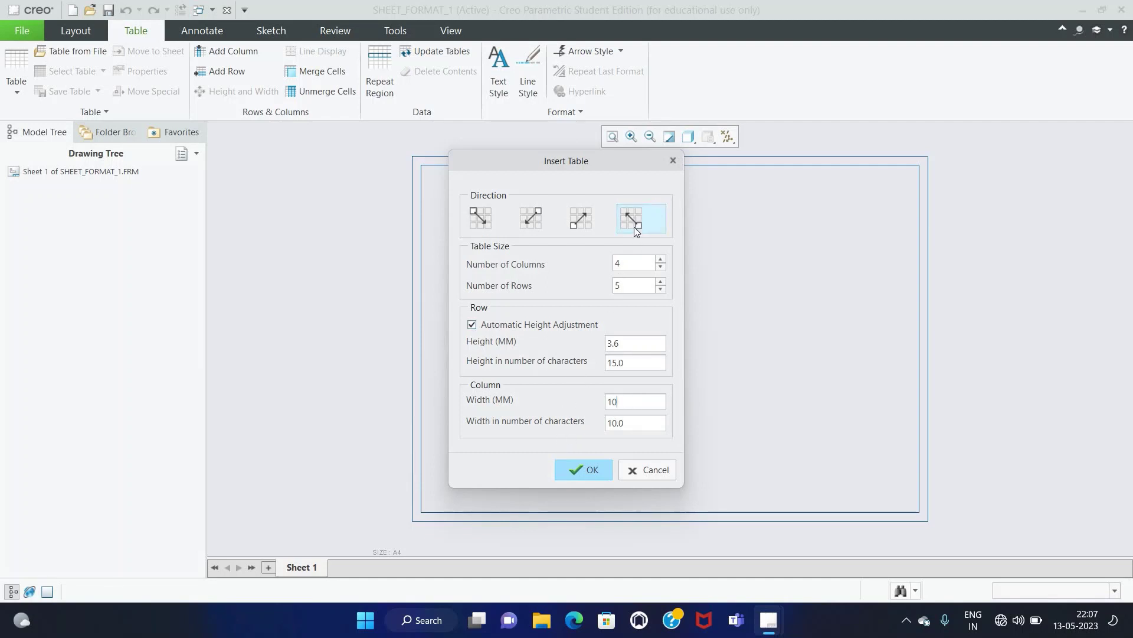
pyautogui.click(578, 470)
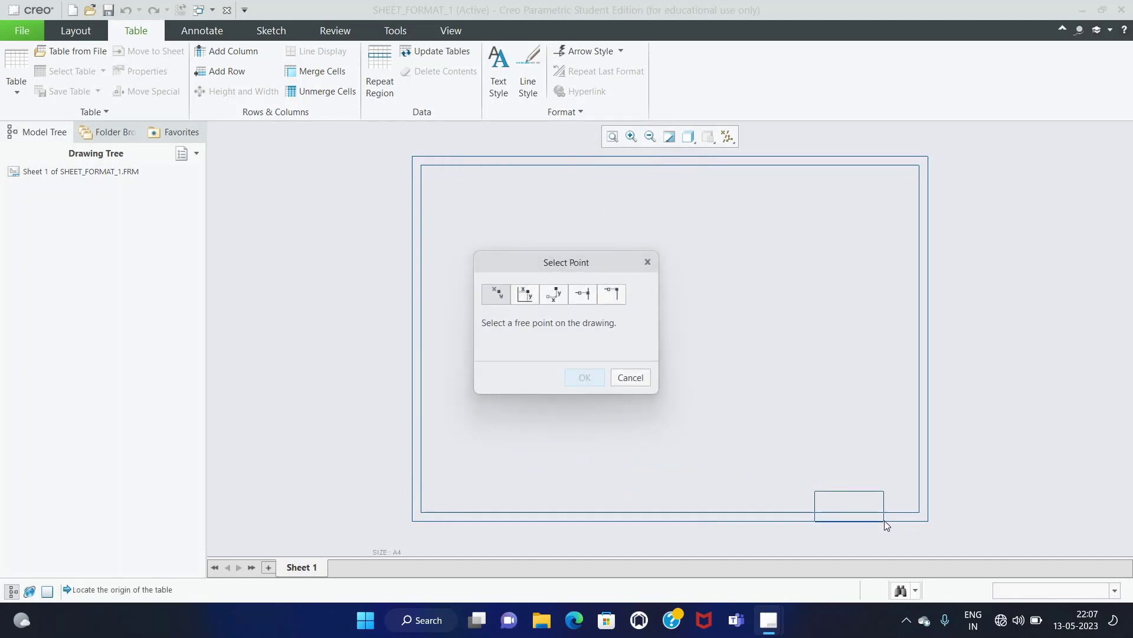
# Step: Place the table at the inner border's lower-right corner
pyautogui.scroll(-2, 908, 505)
pyautogui.scroll(-1, 944, 531)
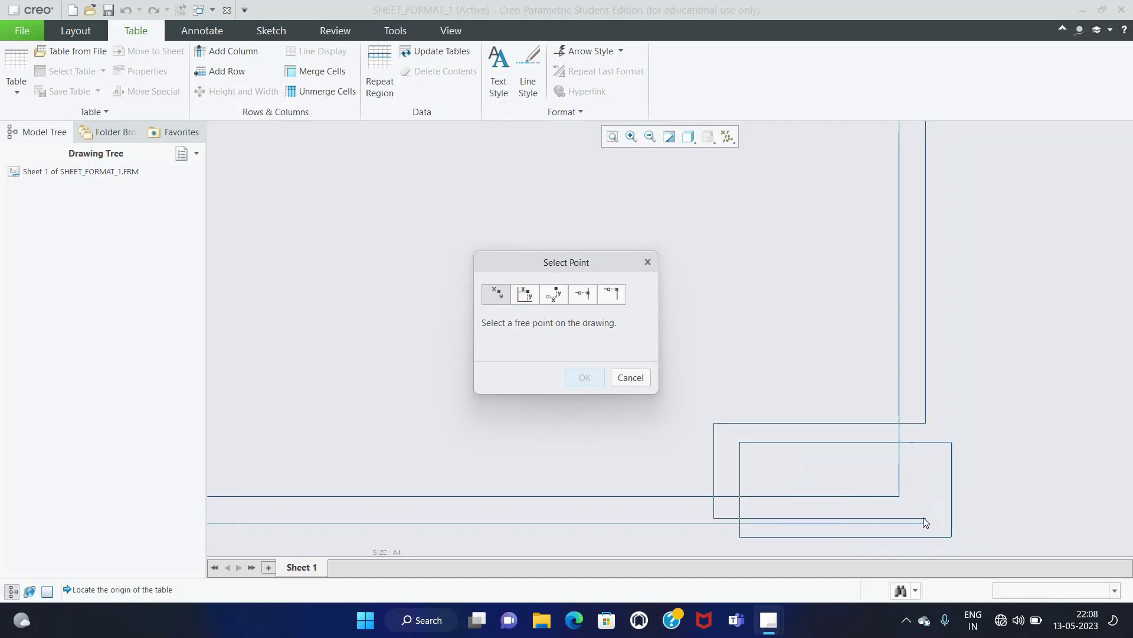
pyautogui.scroll(-1, 924, 517)
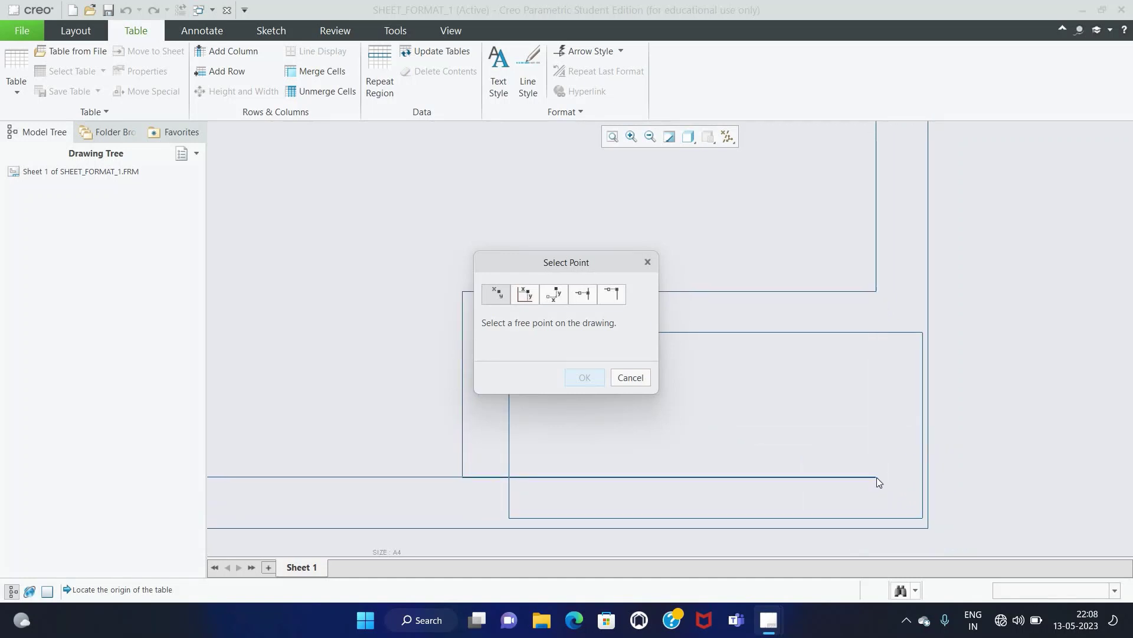
pyautogui.click(876, 476)
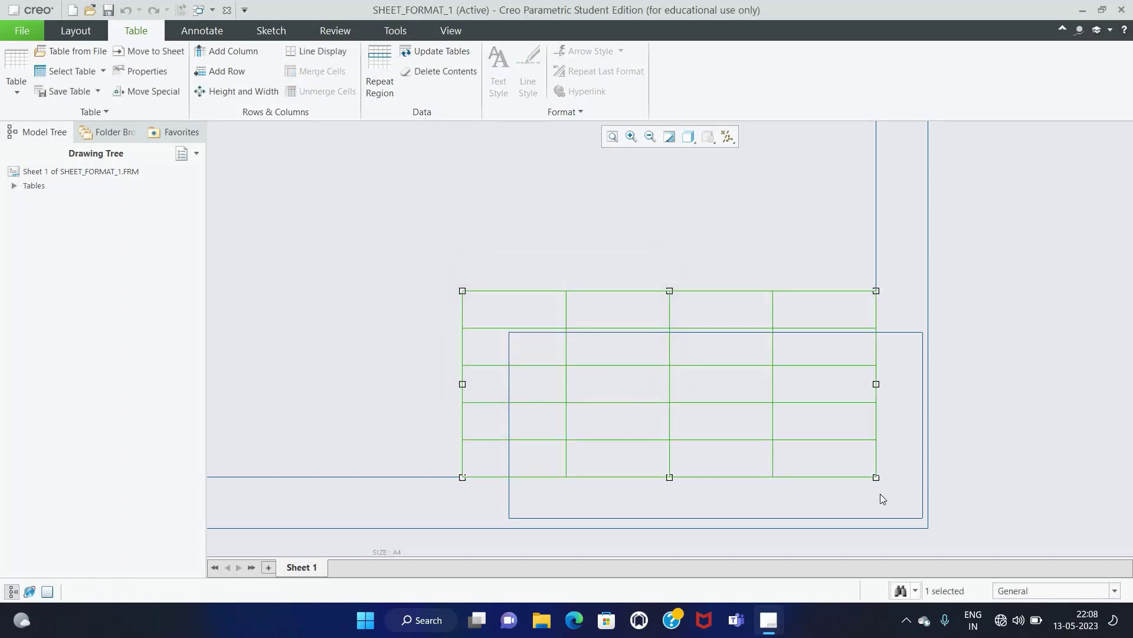
# Step: Merge the top row's cells into a left pair and a right pair
pyautogui.click(958, 490)
pyautogui.scroll(2, 584, 389)
pyautogui.scroll(-2, 395, 330)
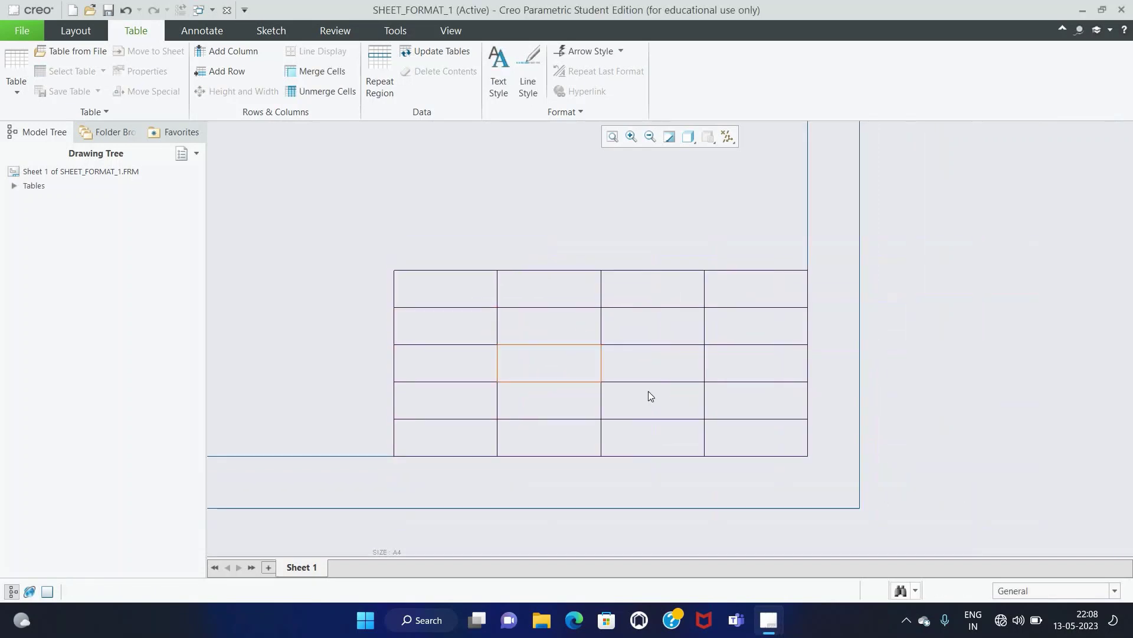
pyautogui.scroll(1, 645, 388)
pyautogui.scroll(-1, 645, 387)
pyautogui.click(452, 279)
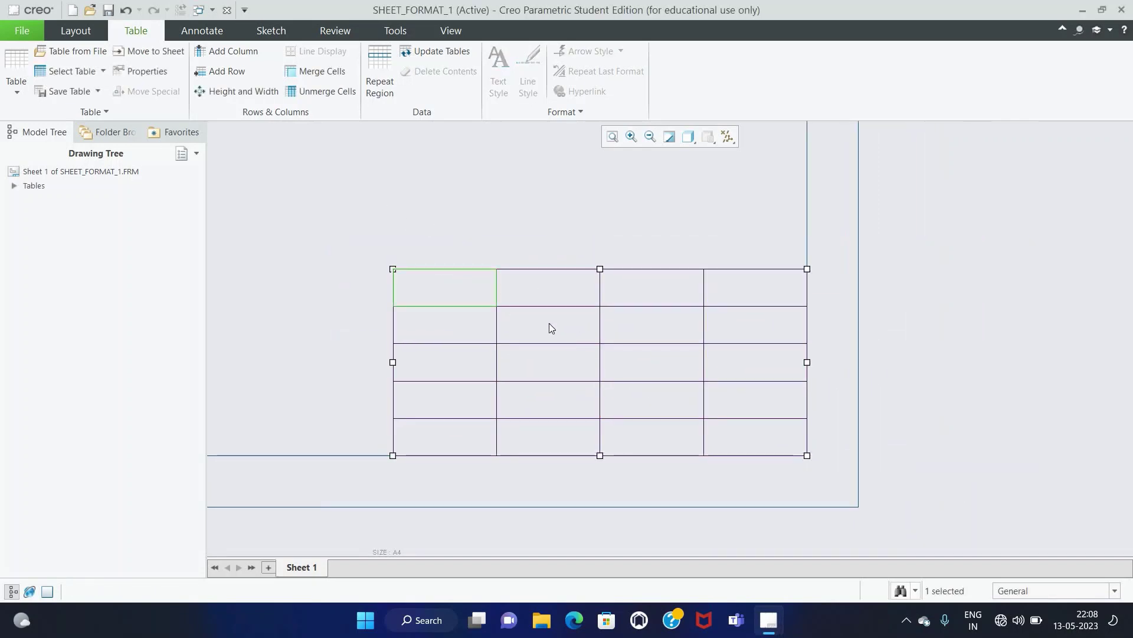
pyautogui.keyDown('ctrl'); pyautogui.click(546, 298); pyautogui.keyUp('ctrl')
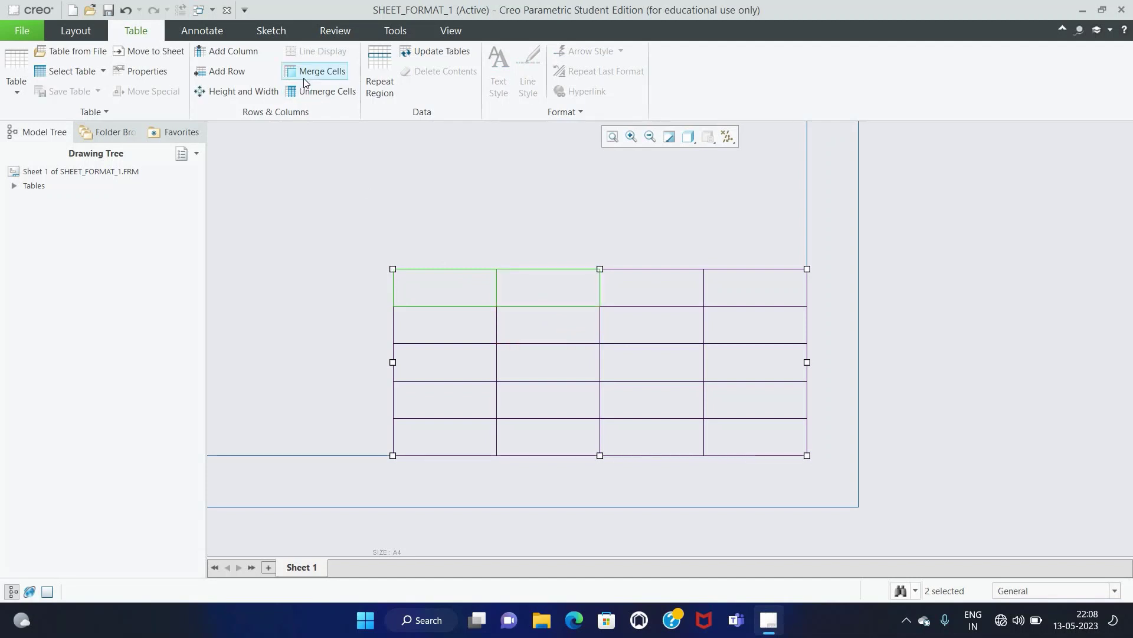
pyautogui.click(316, 72)
pyautogui.click(591, 236)
pyautogui.click(672, 289)
pyautogui.keyDown('ctrl'); pyautogui.click(739, 300); pyautogui.keyUp('ctrl')
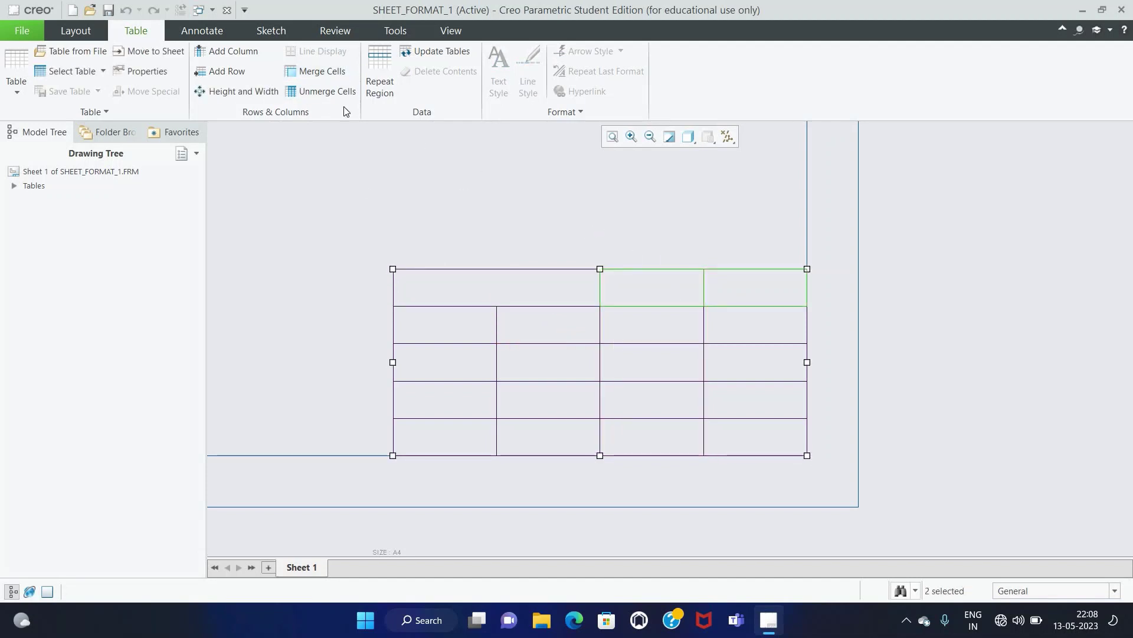
pyautogui.click(316, 71)
pyautogui.click(472, 202)
# Step: Merge row 2 into left and right pairs, and row 3's last two cells
pyautogui.click(492, 319)
pyautogui.keyDown('ctrl'); pyautogui.click(527, 333); pyautogui.keyUp('ctrl')
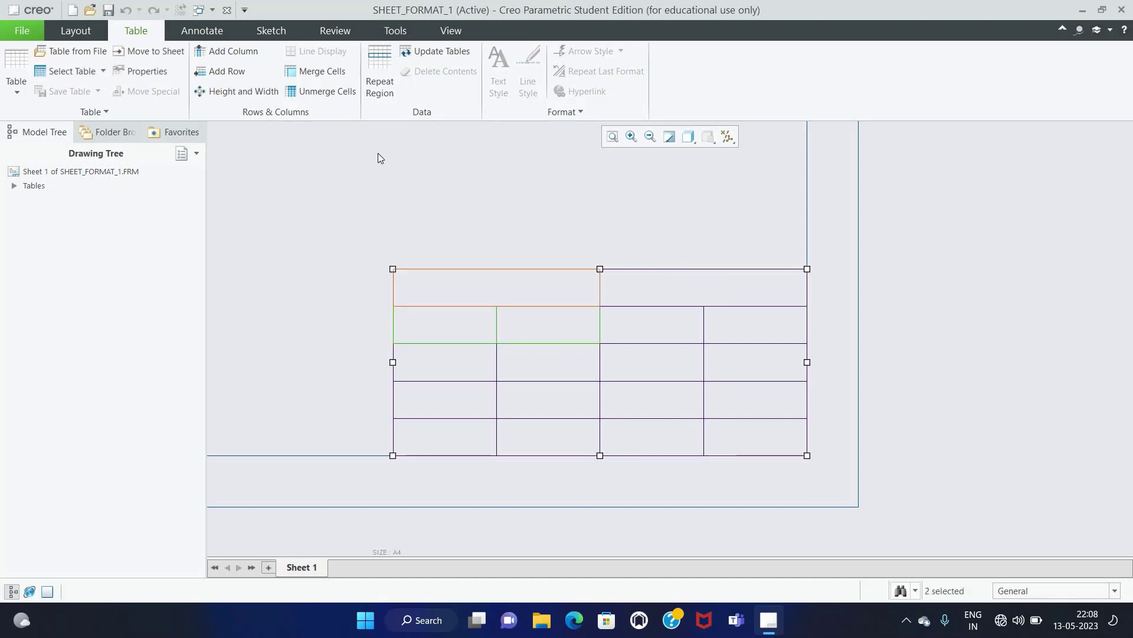
pyautogui.click(318, 69)
pyautogui.click(472, 204)
pyautogui.click(648, 328)
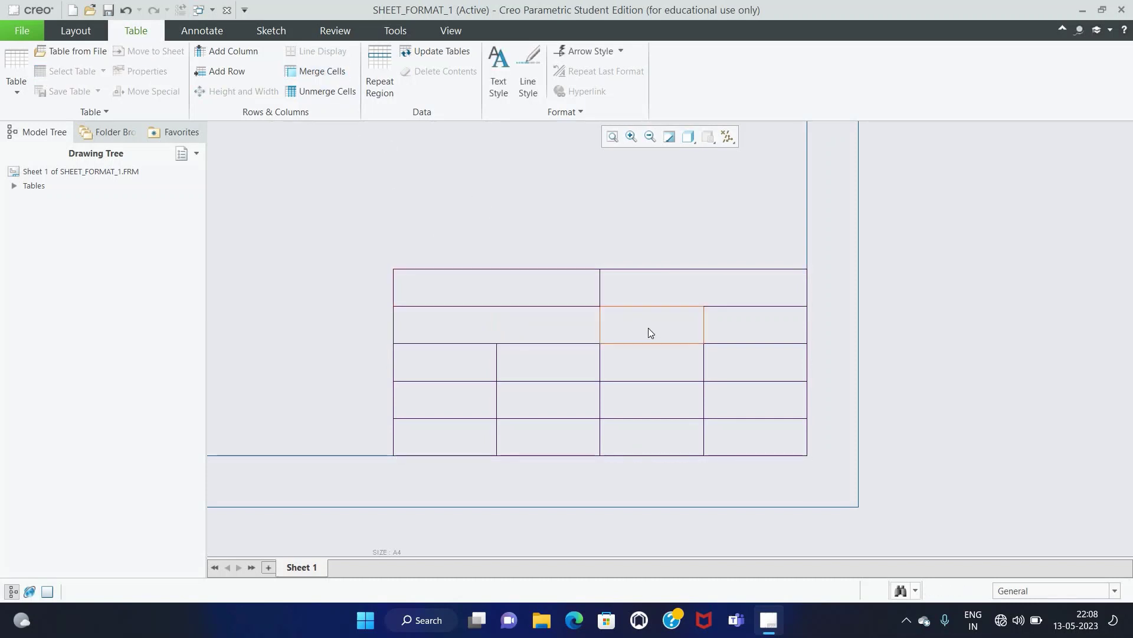
pyautogui.keyDown('ctrl'); pyautogui.click(740, 335); pyautogui.keyUp('ctrl')
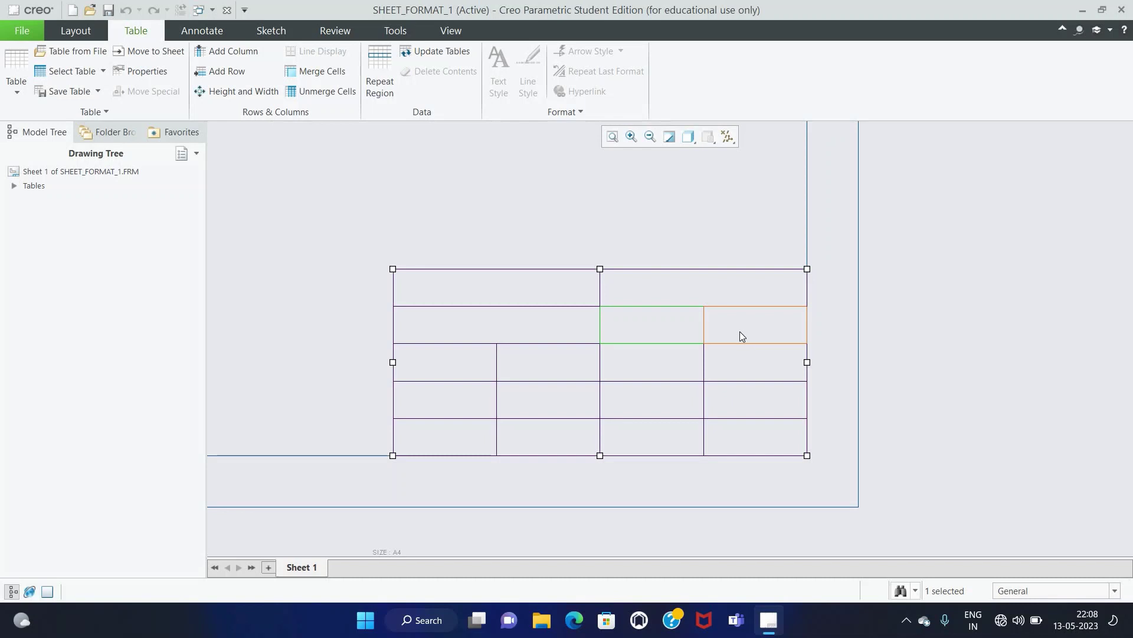
pyautogui.click(319, 71)
pyautogui.click(429, 209)
pyautogui.click(679, 367)
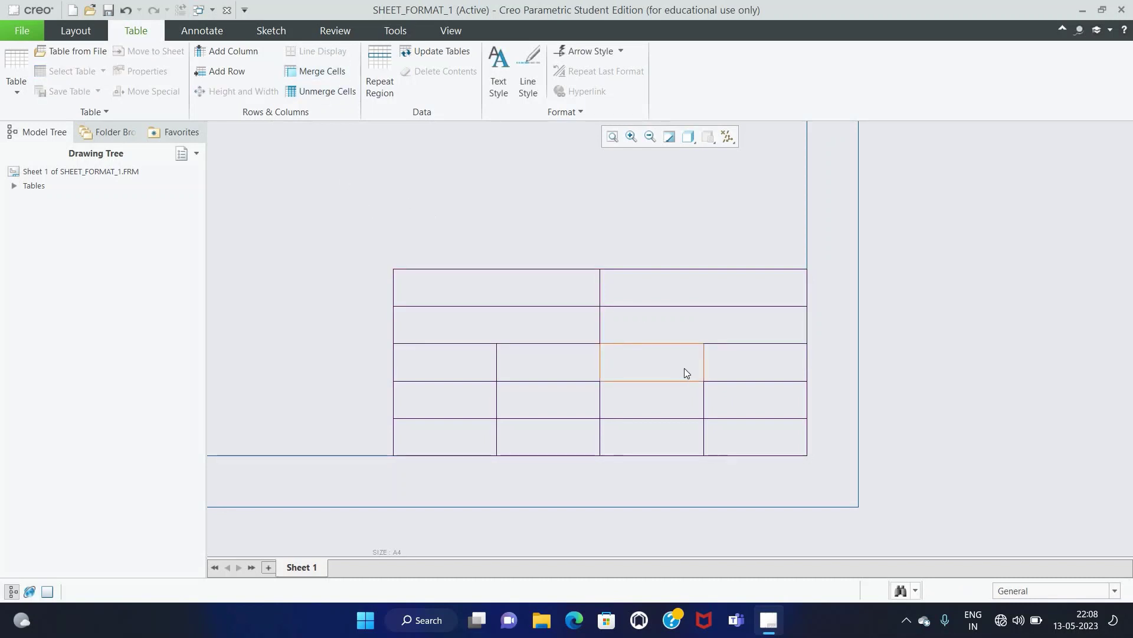
pyautogui.keyDown('ctrl'); pyautogui.click(725, 363); pyautogui.keyUp('ctrl')
pyautogui.click(322, 71)
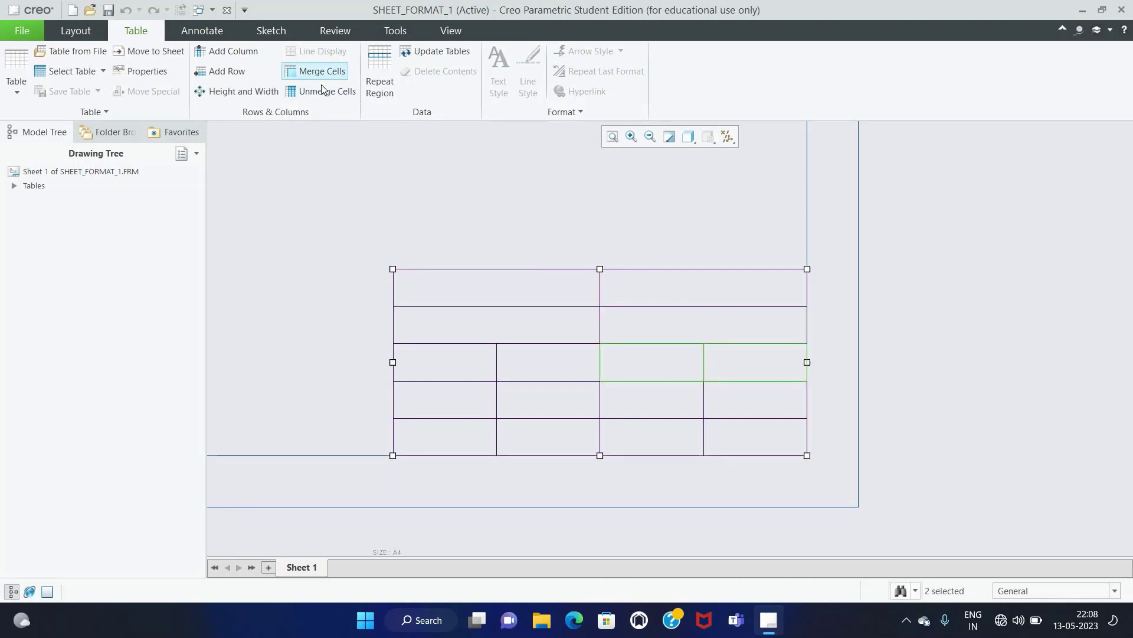
# Step: Merge the two right cells of the bottom row
pyautogui.click(698, 233)
pyautogui.click(676, 430)
pyautogui.keyDown('ctrl'); pyautogui.click(750, 436); pyautogui.keyUp('ctrl')
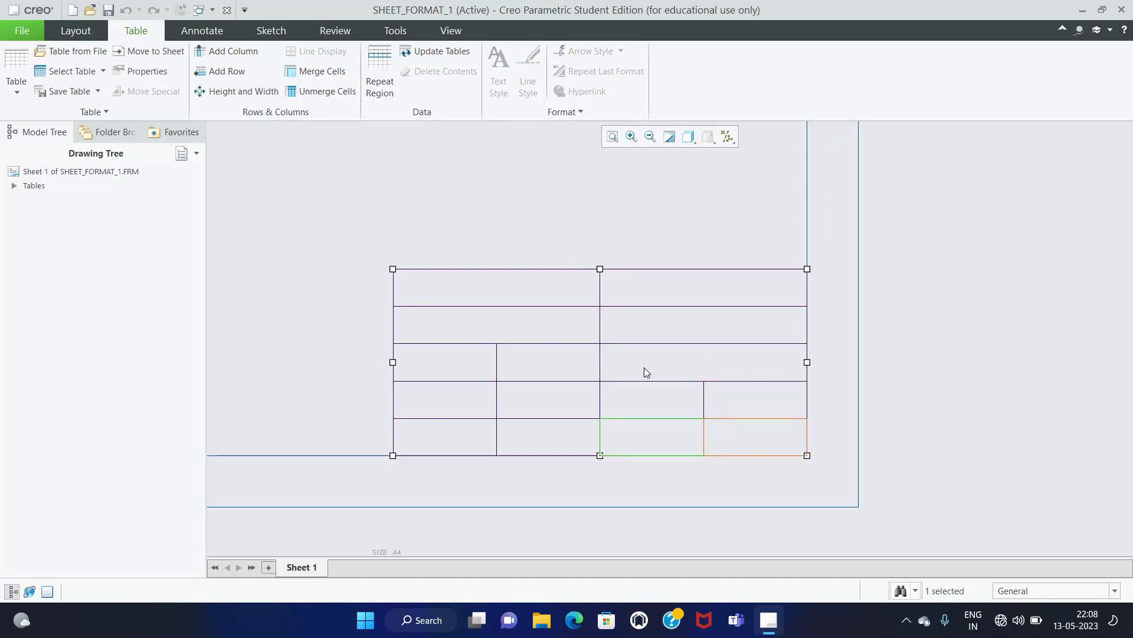
pyautogui.click(329, 72)
pyautogui.click(488, 196)
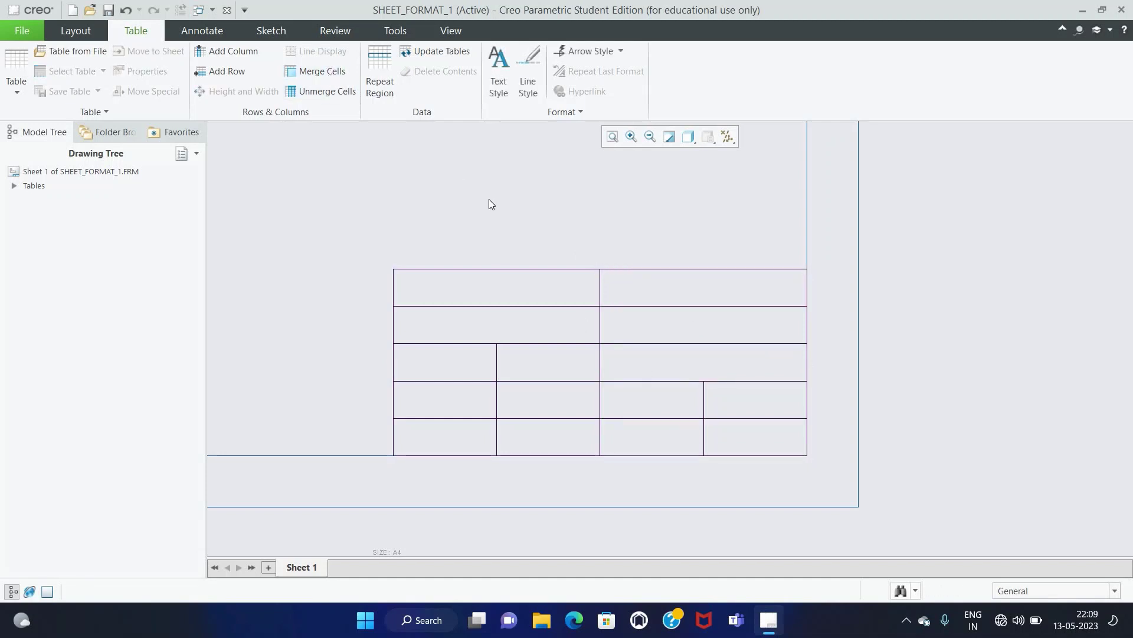
pyautogui.click(654, 436)
pyautogui.keyDown('ctrl'); pyautogui.click(732, 452); pyautogui.keyUp('ctrl')
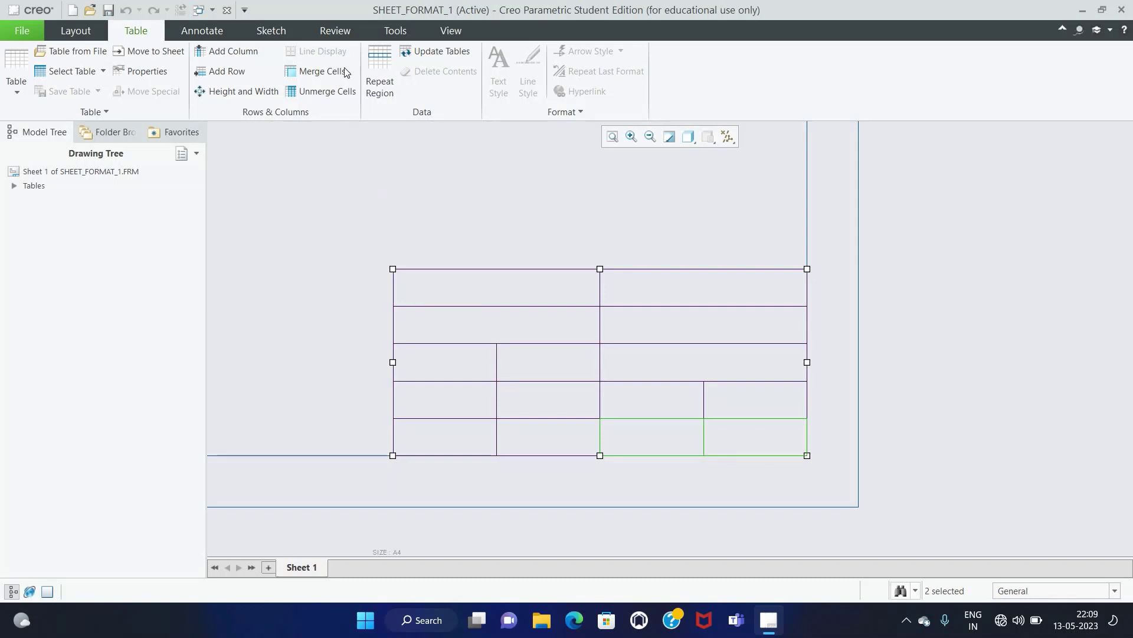
pyautogui.click(322, 71)
# Step: Merge the second column's cells in rows 3 to 5 into one
pyautogui.click(556, 373)
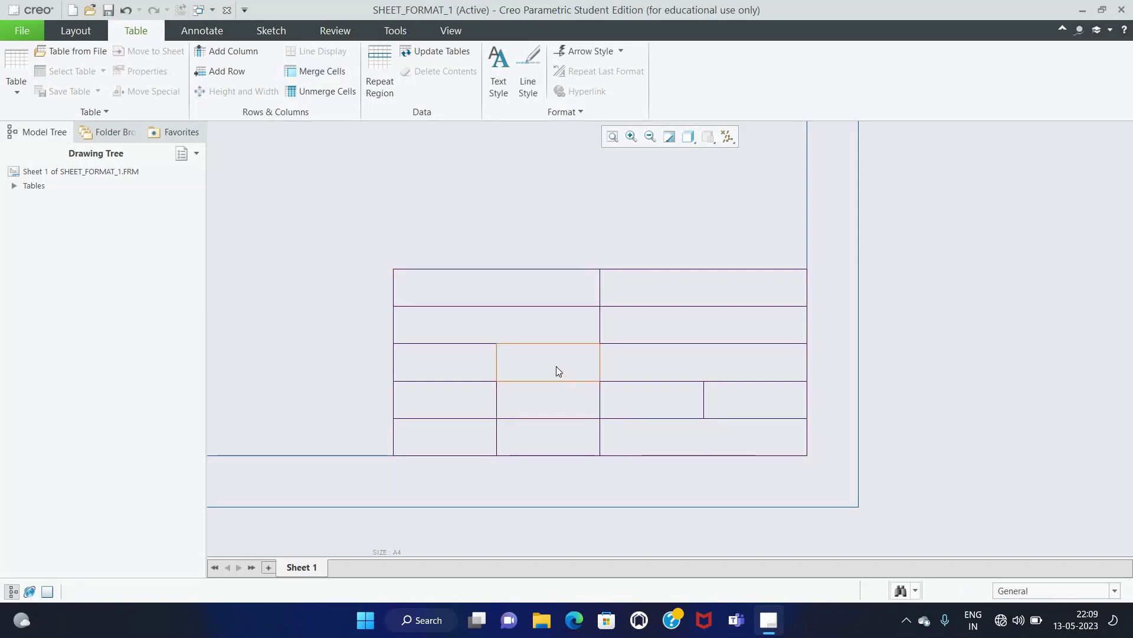
pyautogui.keyDown('ctrl'); pyautogui.click(561, 401); pyautogui.keyUp('ctrl')
pyautogui.keyDown('ctrl'); pyautogui.click(554, 426); pyautogui.keyUp('ctrl')
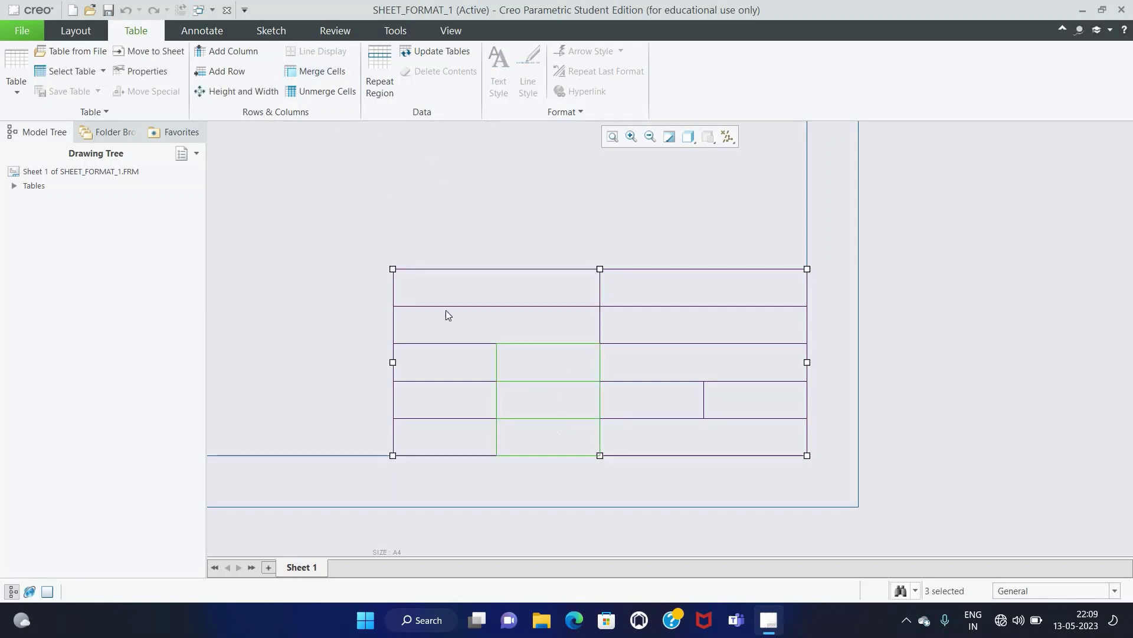
pyautogui.click(324, 72)
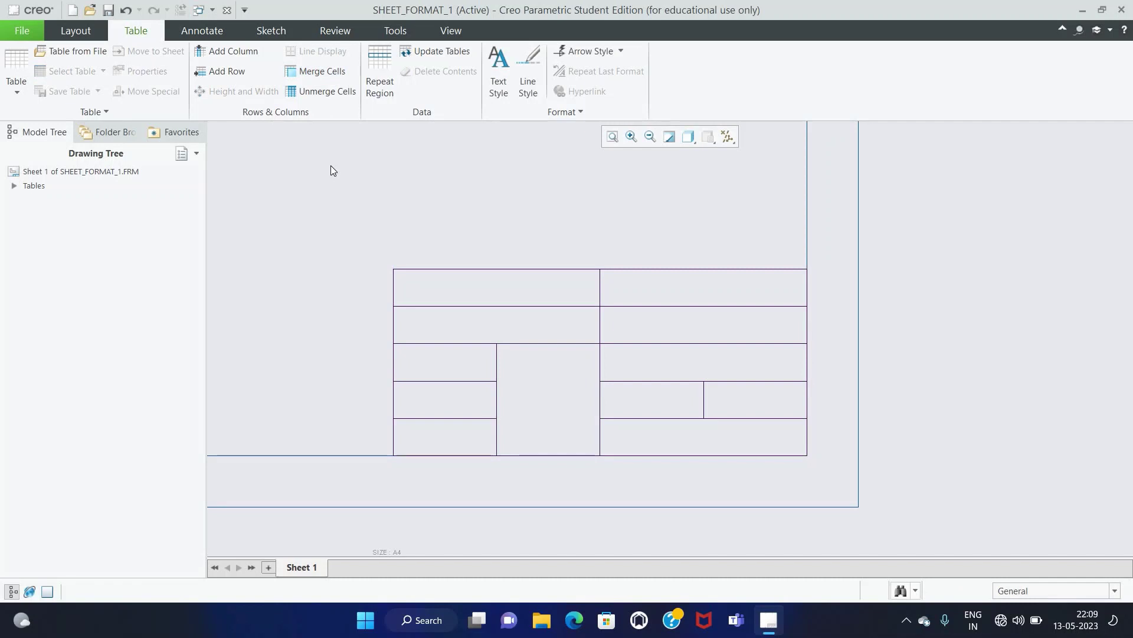
# Step: Enter 'TITLE: Name of Component' in Arial WGL in the top-left cell
pyautogui.doubleClick(423, 295)
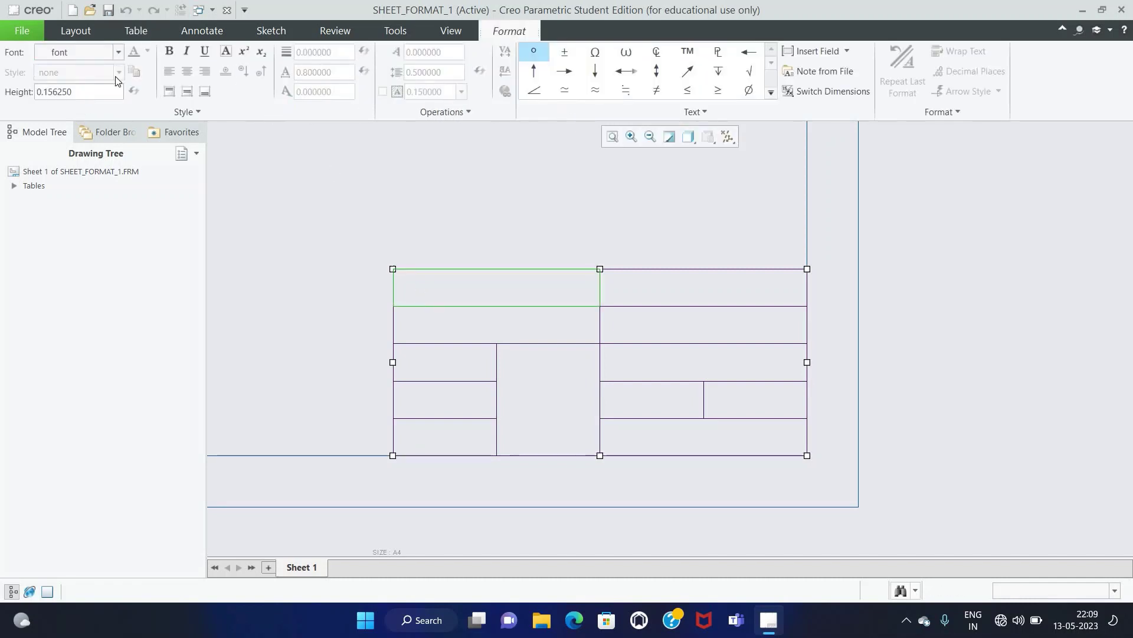
pyautogui.click(118, 52)
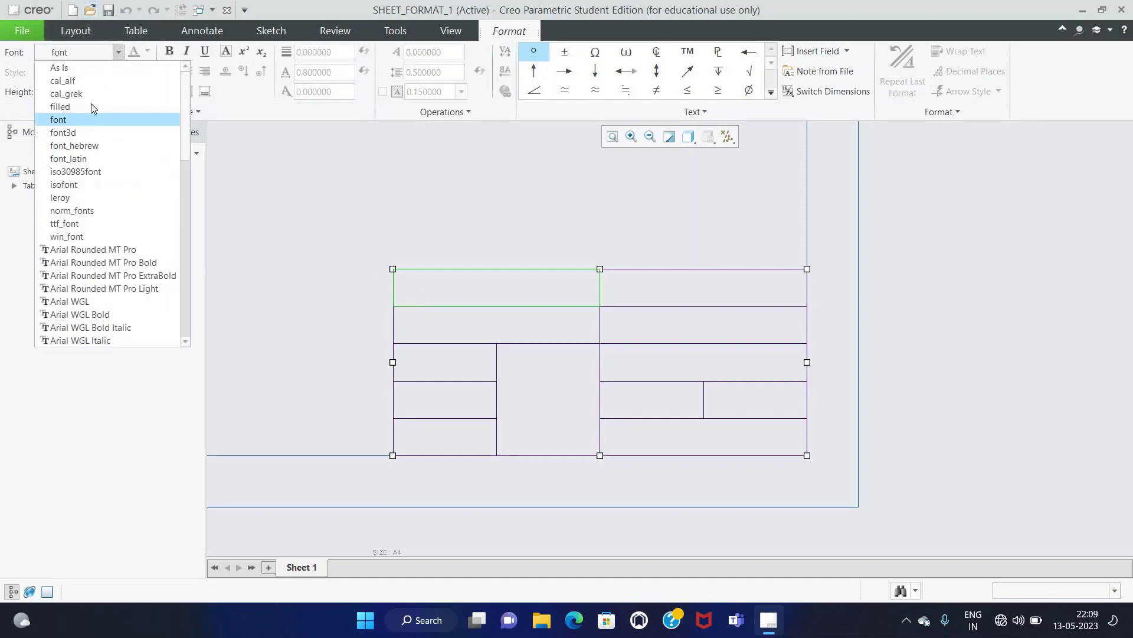
pyautogui.click(104, 301)
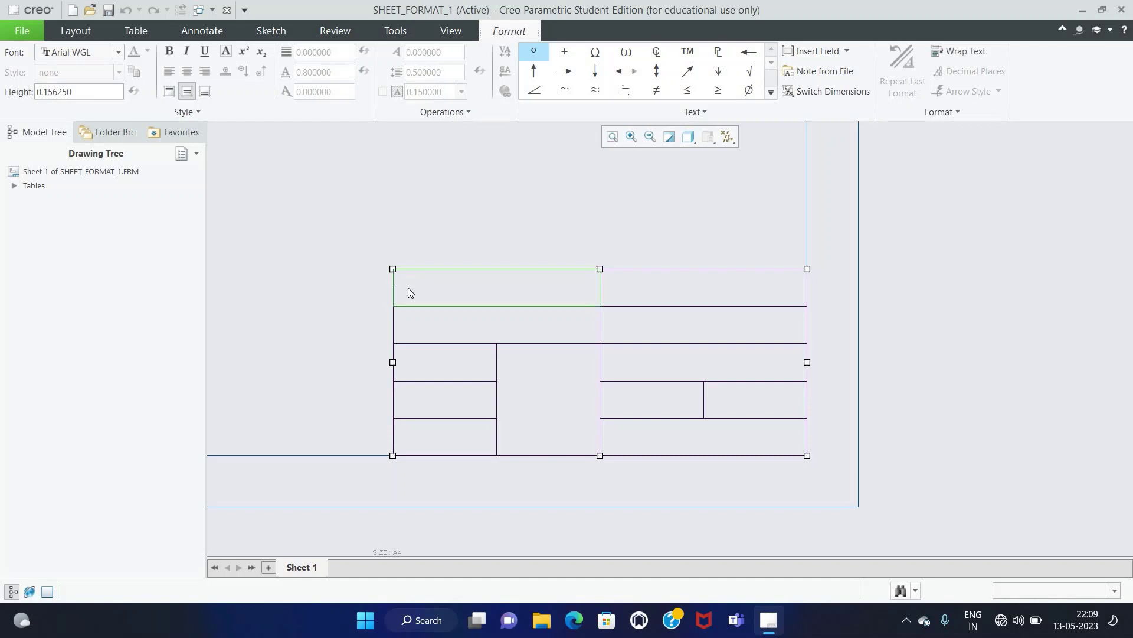
pyautogui.write('TITLE')
pyautogui.scroll(-1, 408, 288)
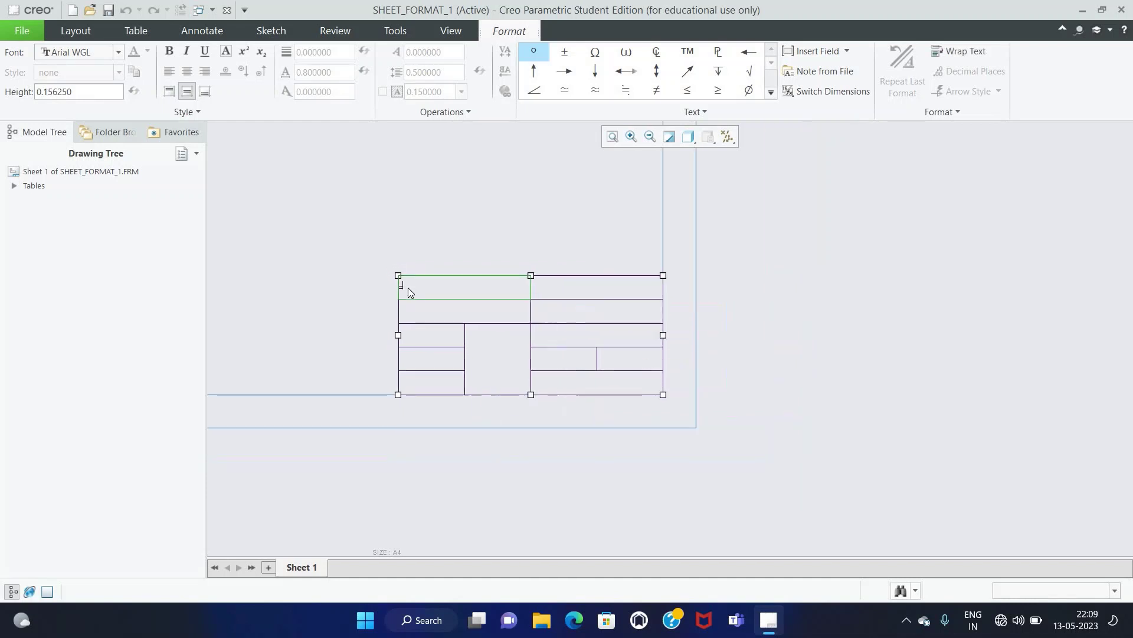
pyautogui.scroll(3, 408, 288)
pyautogui.scroll(1, 409, 287)
pyautogui.write(': ')
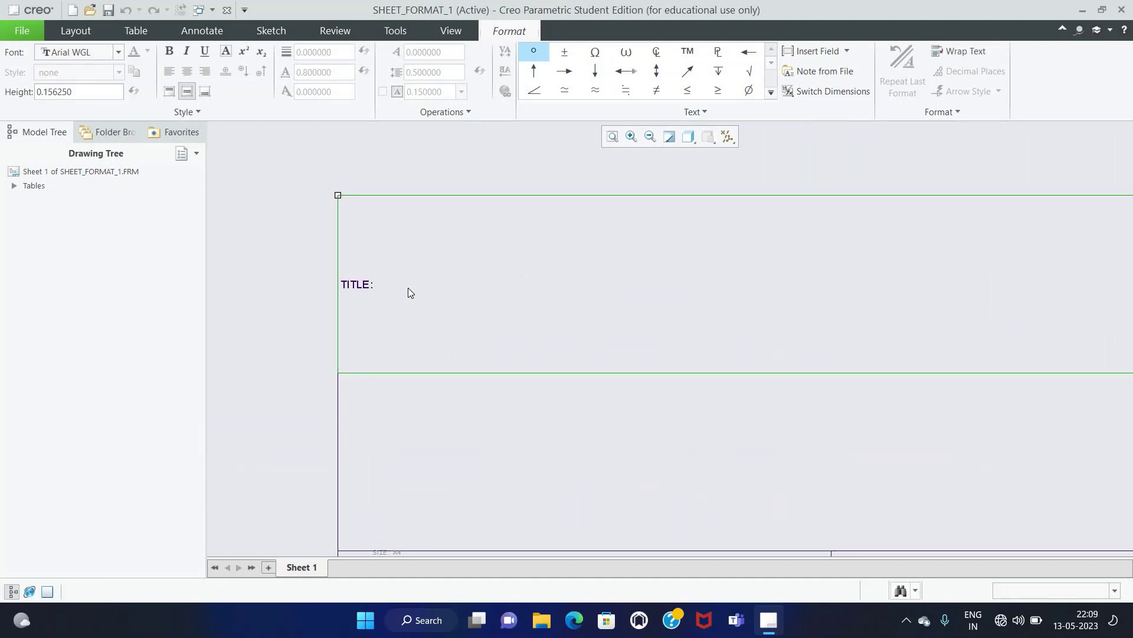
pyautogui.write('Name')
pyautogui.write(' of ')
pyautogui.write('Compone')
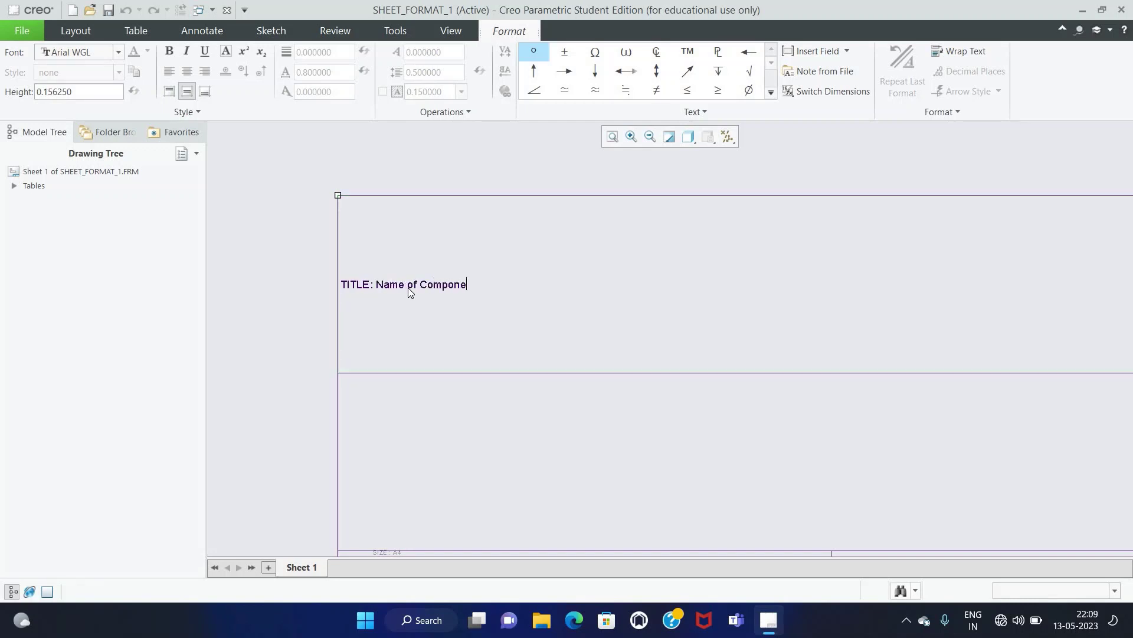
pyautogui.write('nt')
# Step: Set the title text height to 1.8
pyautogui.hotkey('ctrl', 'shift', 'Left')
pyautogui.hotkey('ctrl', 'shift', 'Left')
pyautogui.hotkey('ctrl', 'shift', 'Left')
pyautogui.hotkey('ctrl', 'shift', 'Left')
pyautogui.hotkey('ctrl', 'shift', 'Left')
pyautogui.hotkey('ctrl', 'shift', 'Left')
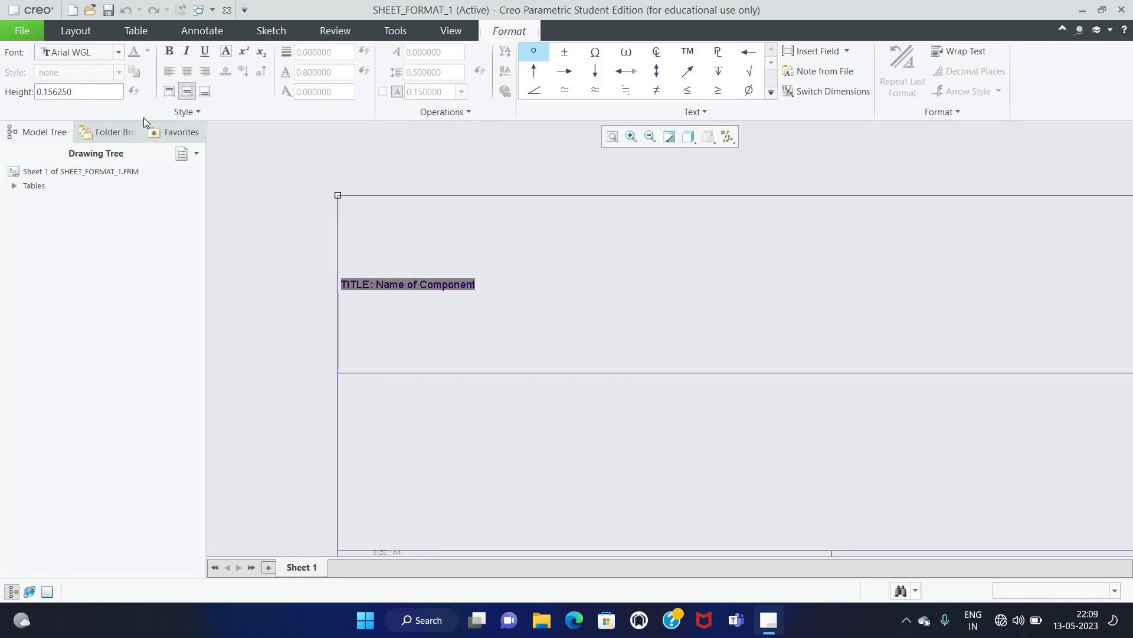
pyautogui.doubleClick(102, 92)
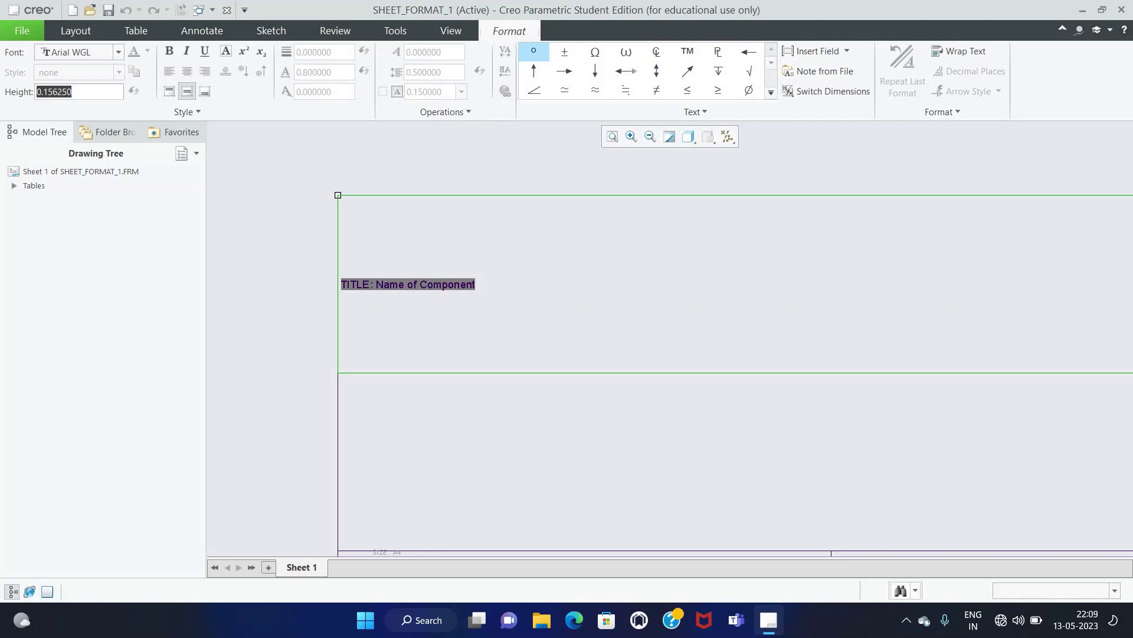
pyautogui.write('1.8')
pyautogui.press('Return')
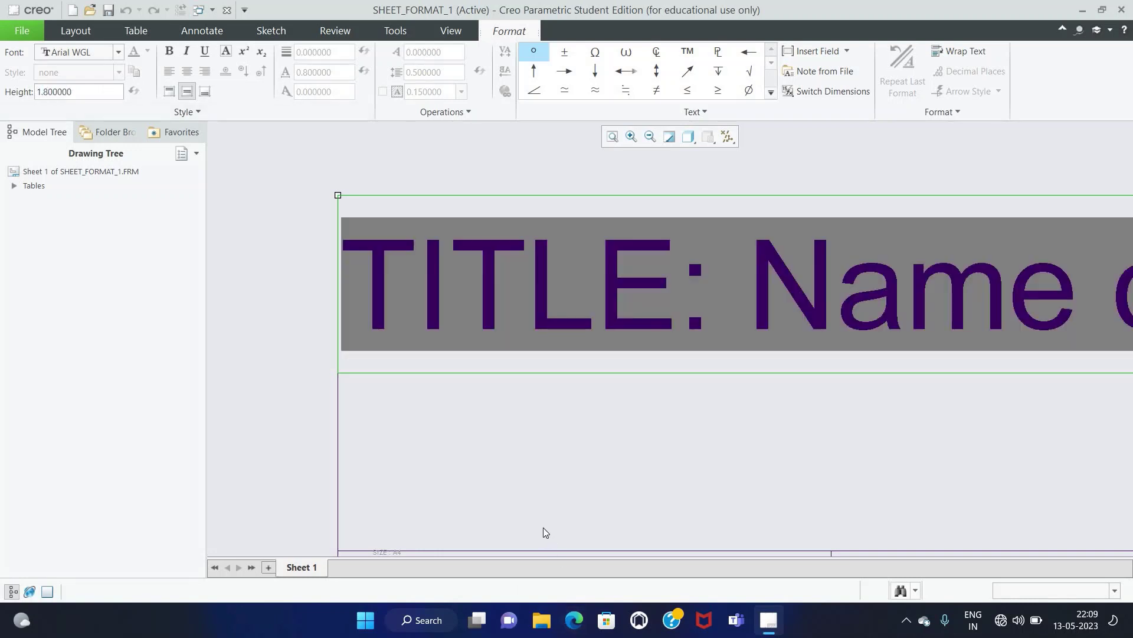
pyautogui.click(512, 500)
pyautogui.moveTo(490, 359); pyautogui.dragTo(378, 164, button='middle')
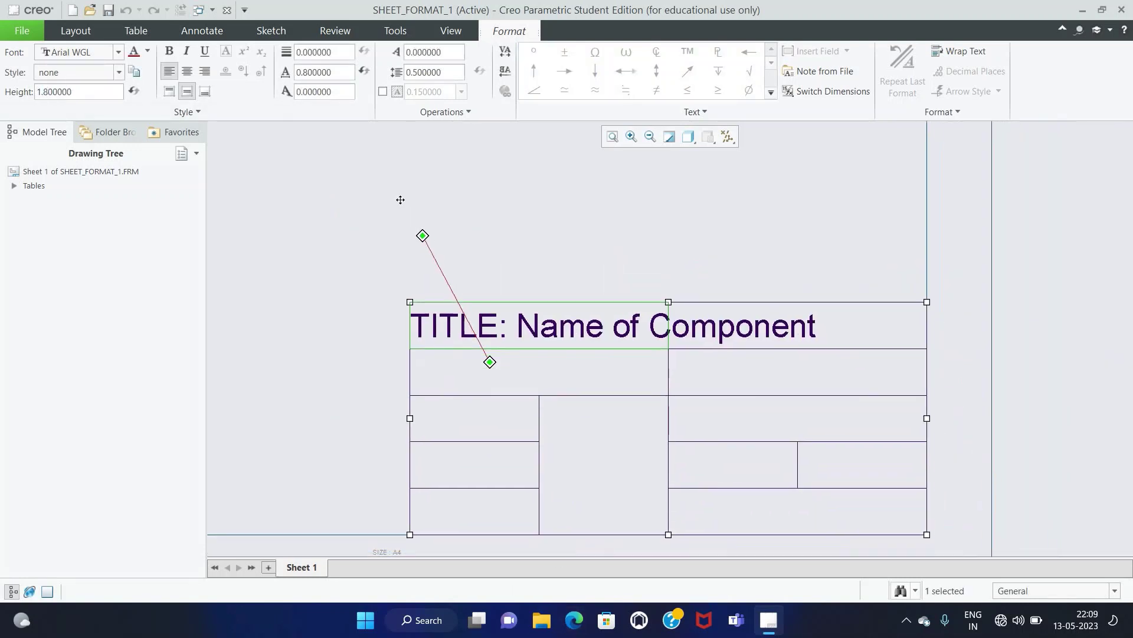
# Step: Enter 'PROJECT: Name of Assembly' in Arial WGL in the cell below the title
pyautogui.doubleClick(406, 297)
pyautogui.scroll(2, 406, 296)
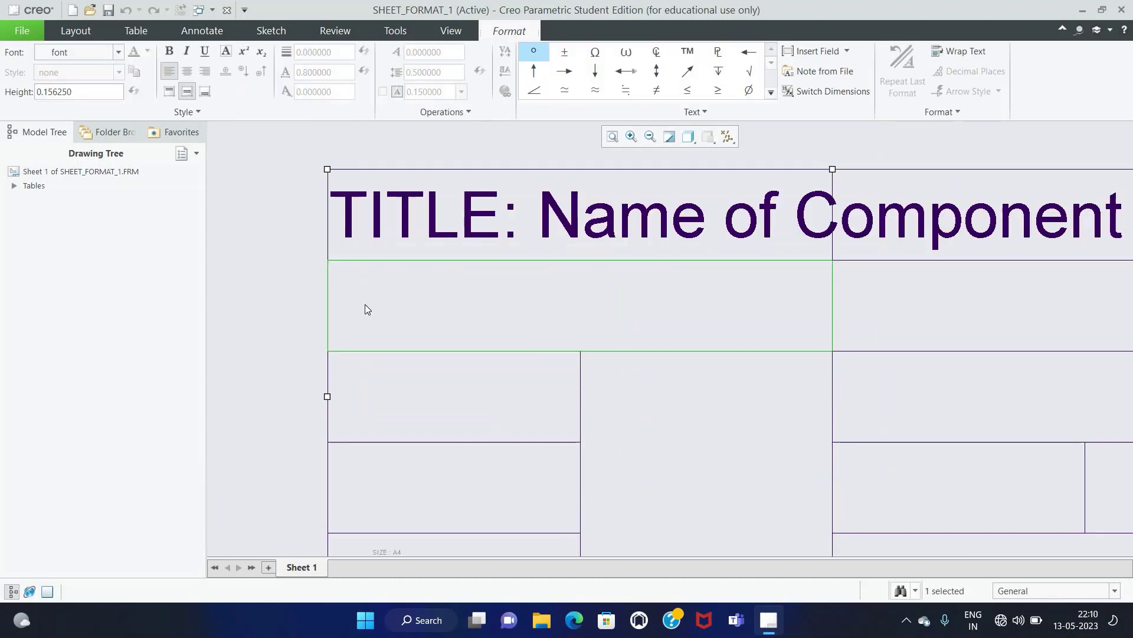
pyautogui.click(118, 52)
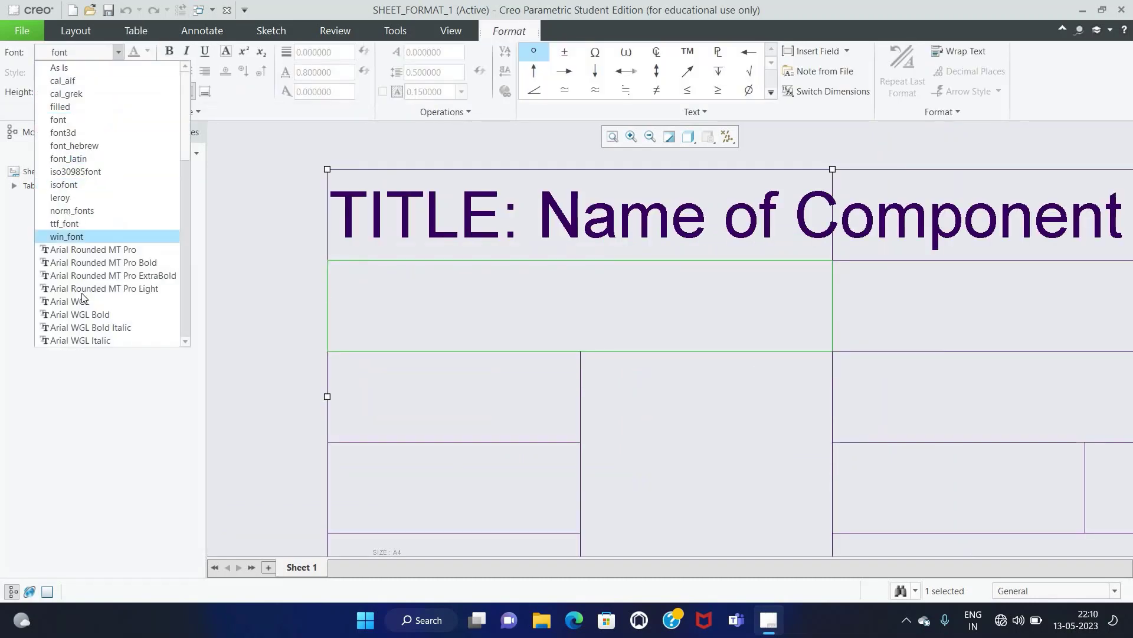
pyautogui.click(86, 302)
pyautogui.write('PRO')
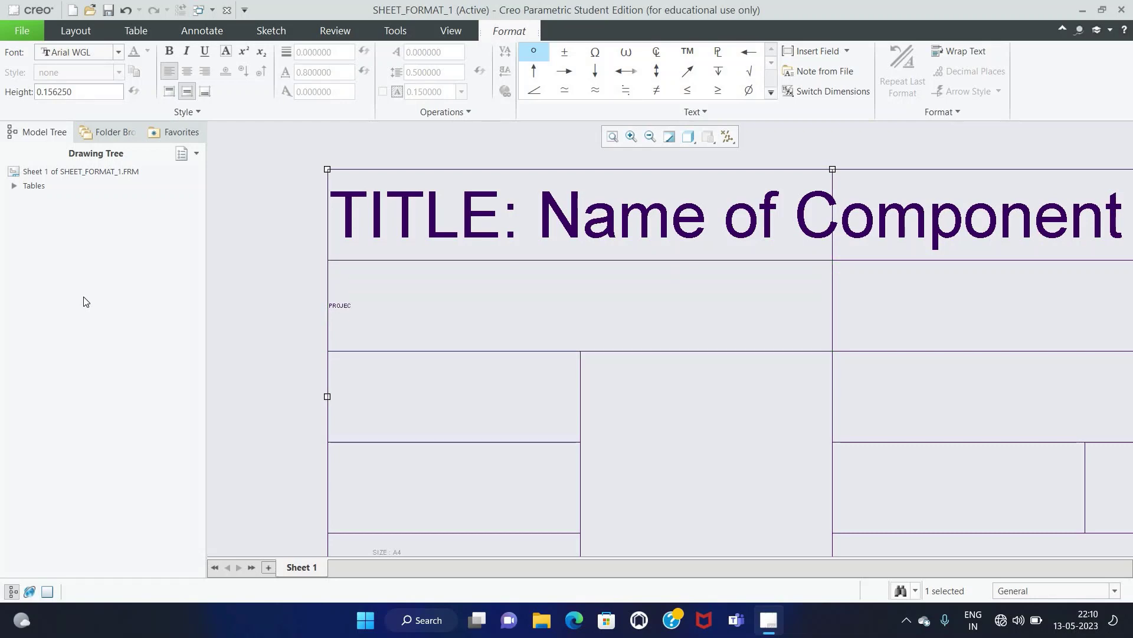
pyautogui.write('JECT:')
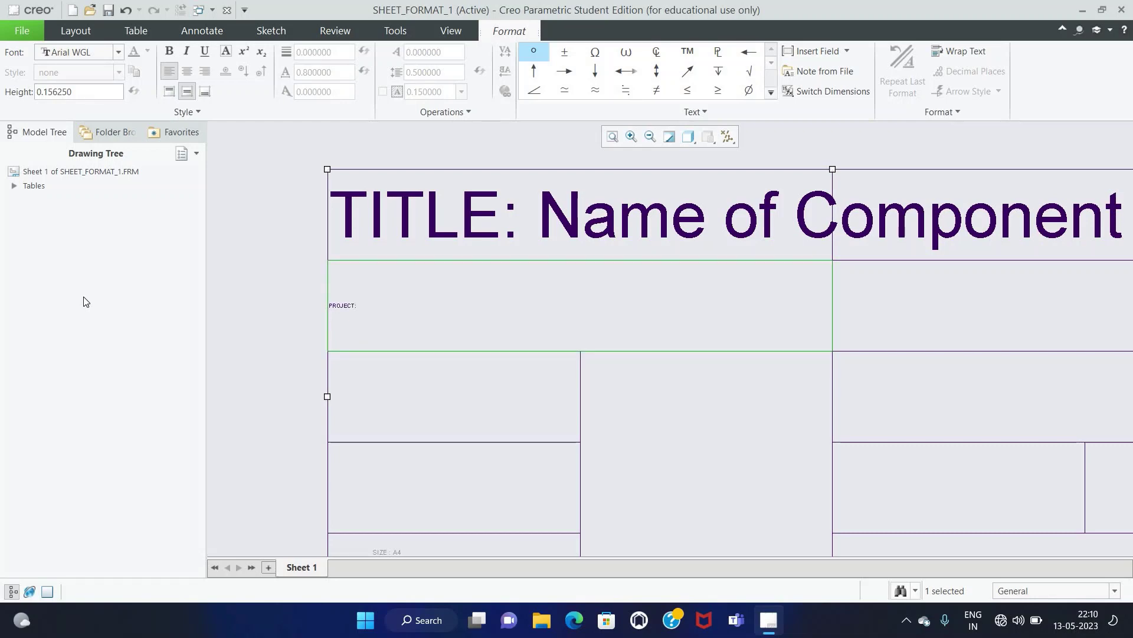
pyautogui.write(' Name of')
pyautogui.write(' Assembly')
# Step: Set the project text height to 1.8
pyautogui.hotkey('shift', 'Left')
pyautogui.hotkey('shift', 'Left')
pyautogui.hotkey('shift', 'Left')
pyautogui.hotkey('shift', 'Left')
pyautogui.hotkey('shift', 'Left')
pyautogui.hotkey('shift', 'Left')
pyautogui.hotkey('shift', 'Left')
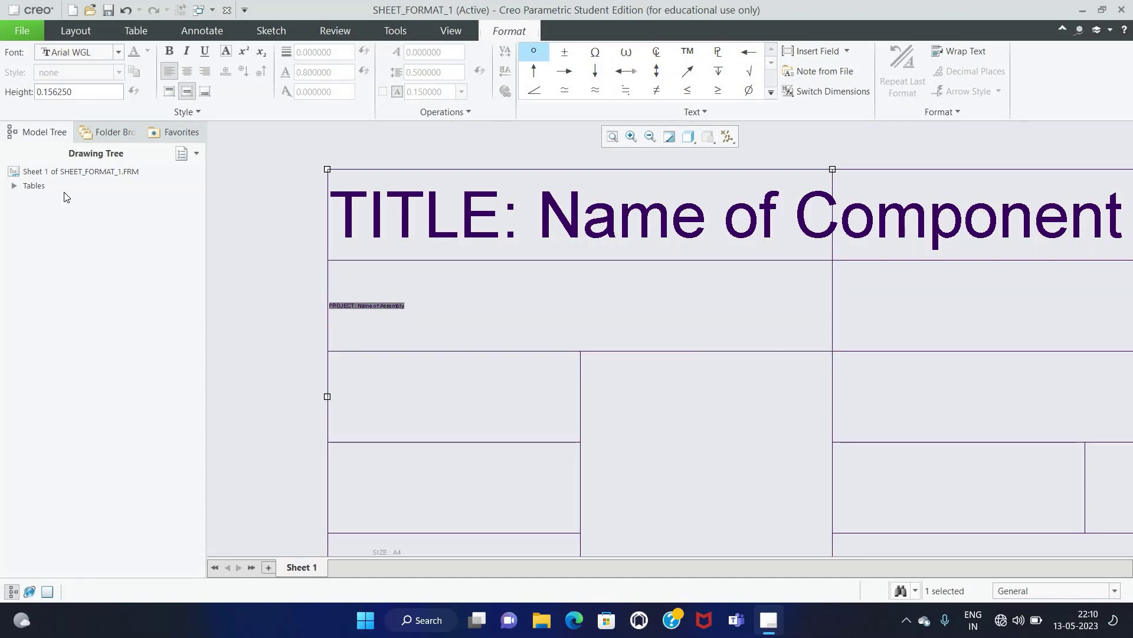
pyautogui.doubleClick(86, 92)
pyautogui.write('1.8')
pyautogui.press('Return')
pyautogui.click(253, 307)
pyautogui.scroll(4, 256, 305)
pyautogui.scroll(-1, 274, 313)
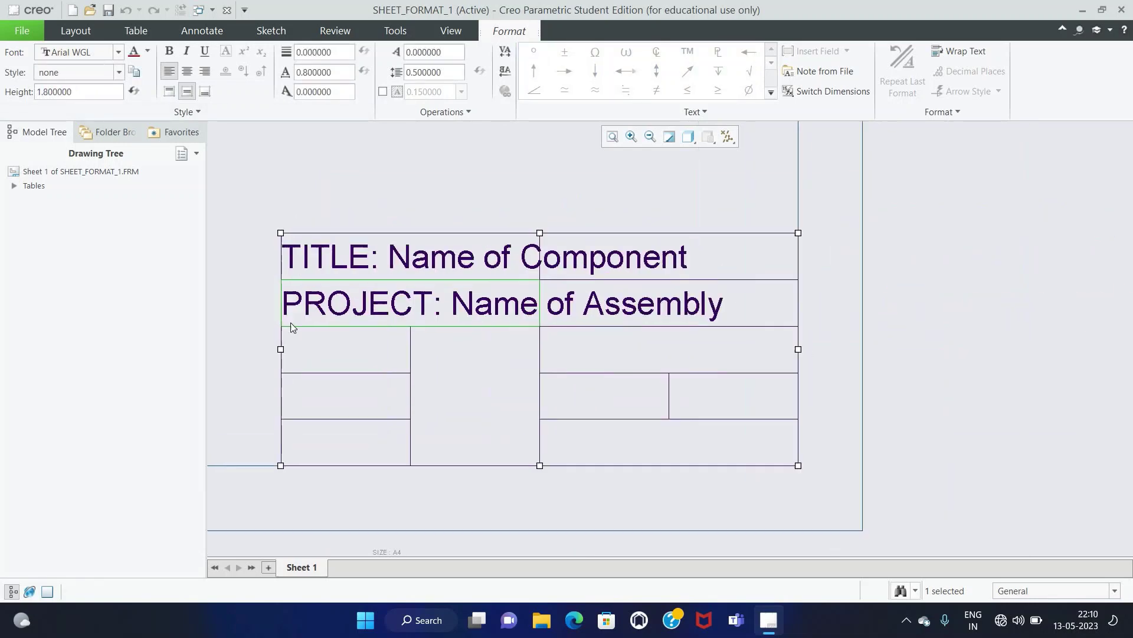
pyautogui.click(366, 369)
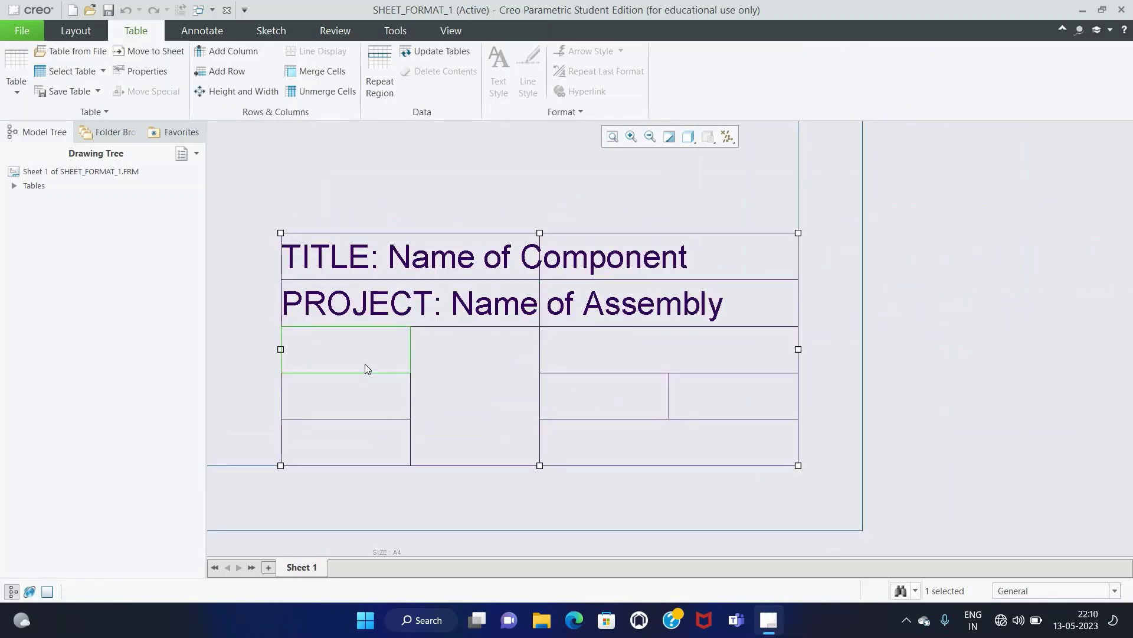
# Step: Enter 'NAME of CREATOR:' vertically centered in Arial WGL in the left cell
pyautogui.doubleClick(365, 365)
pyautogui.click(186, 92)
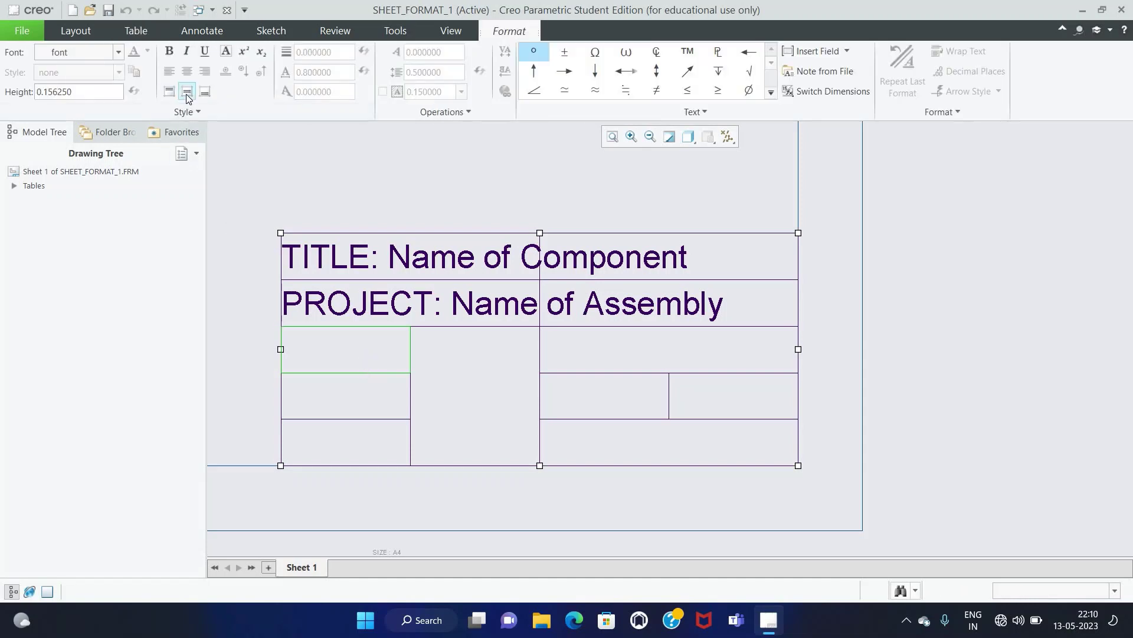
pyautogui.click(118, 53)
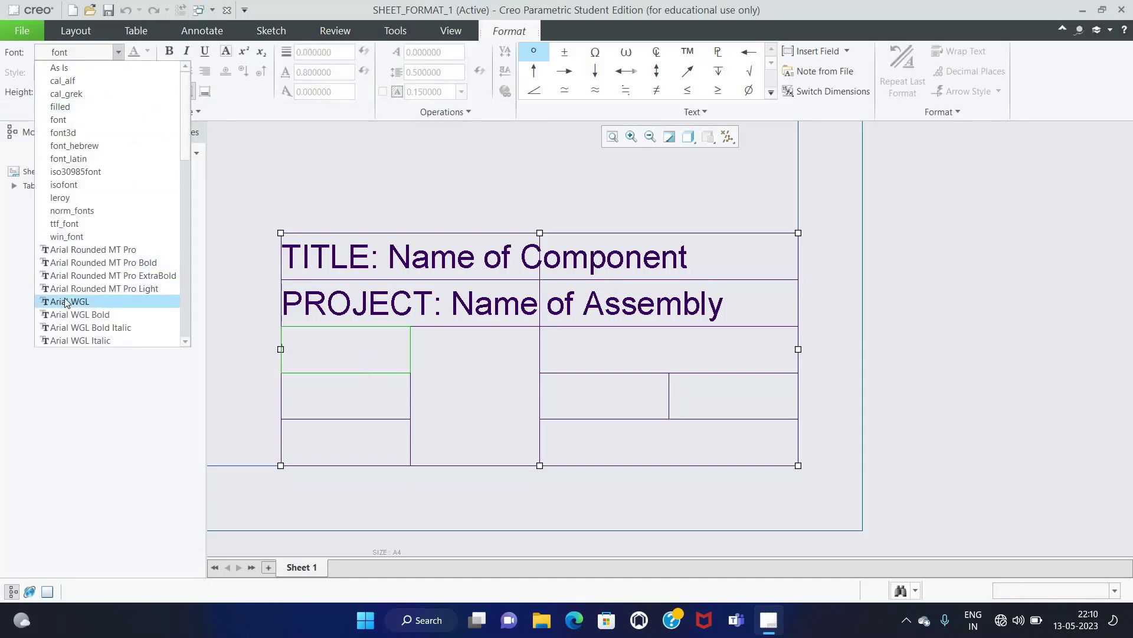
pyautogui.click(92, 291)
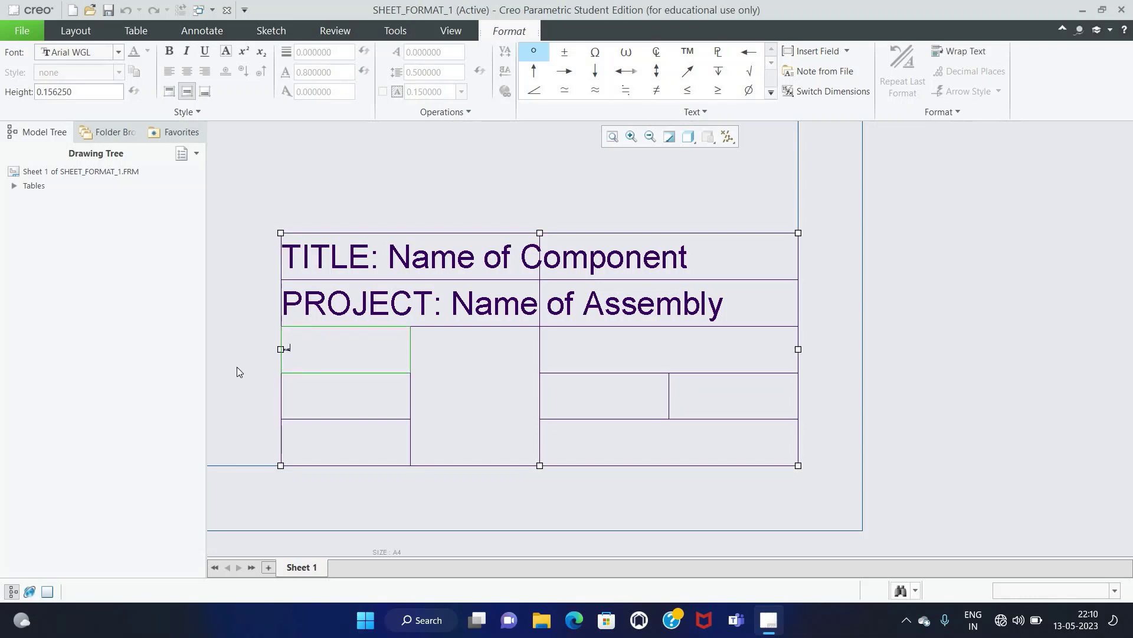
pyautogui.scroll(2, 236, 367)
pyautogui.scroll(3, 242, 363)
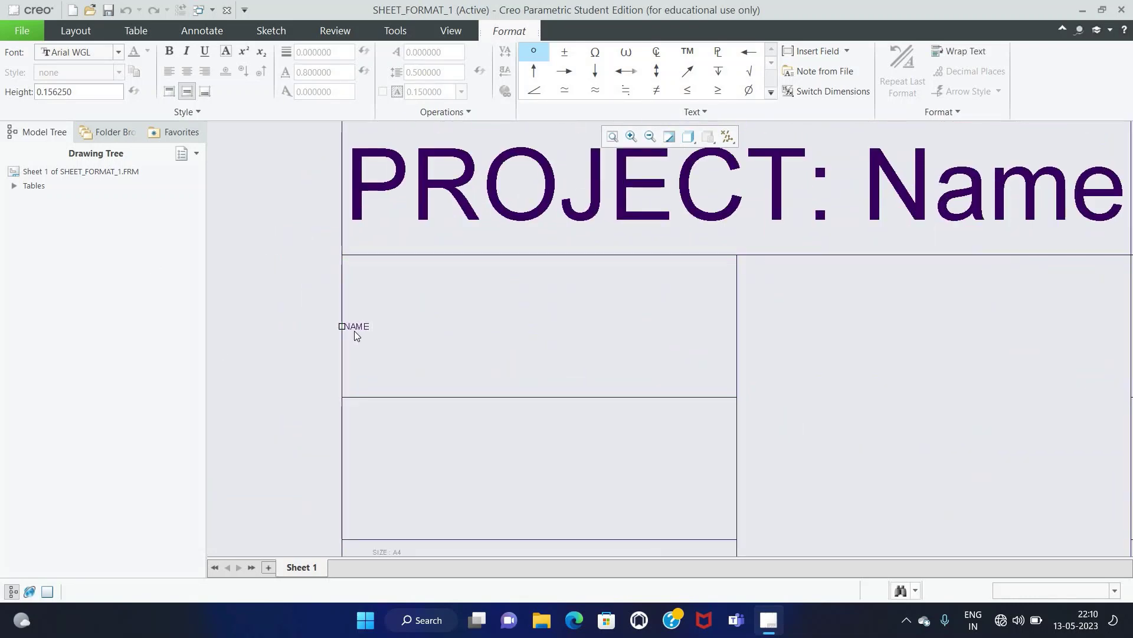
pyautogui.write('of C')
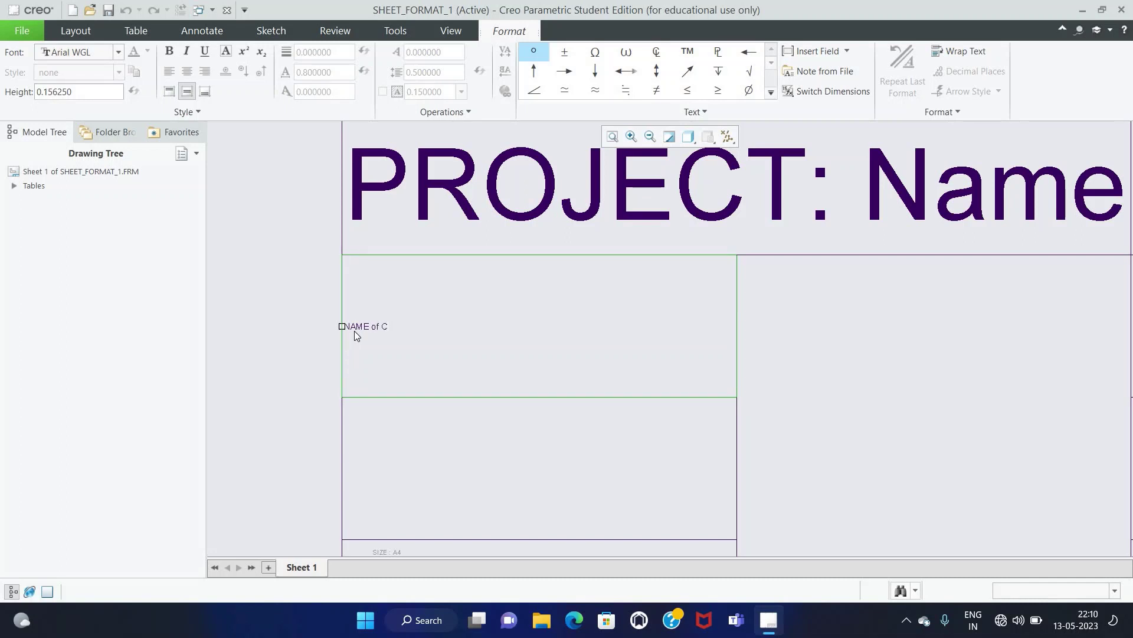
pyautogui.write('la')
pyautogui.press('BackSpace')
pyautogui.press('BackSpace')
pyautogui.write('R')
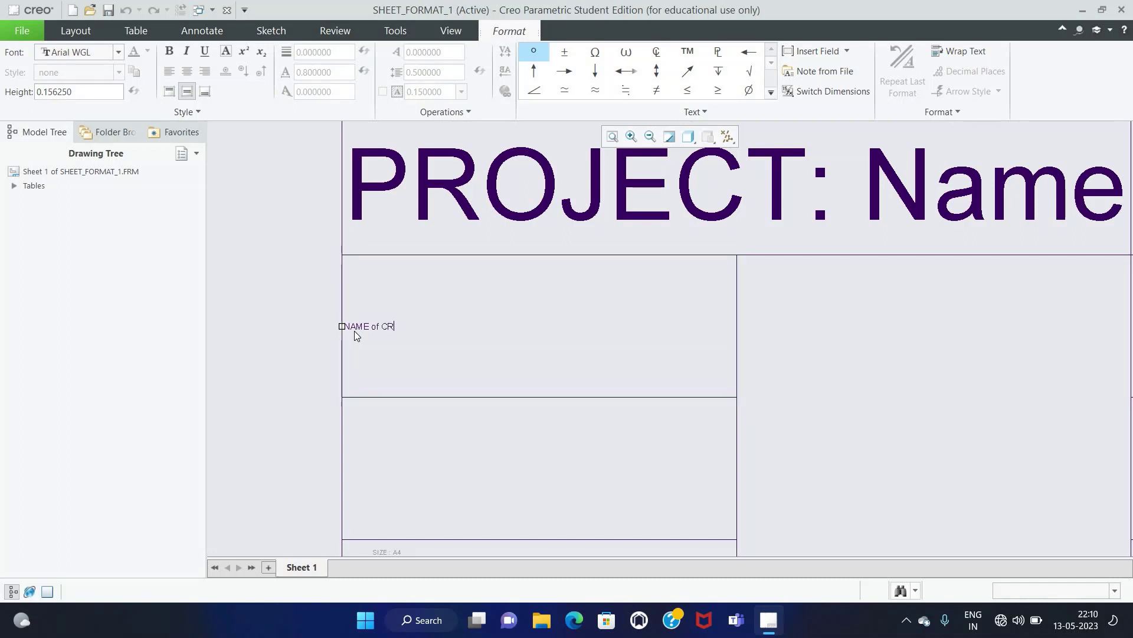
pyautogui.write('EATOR')
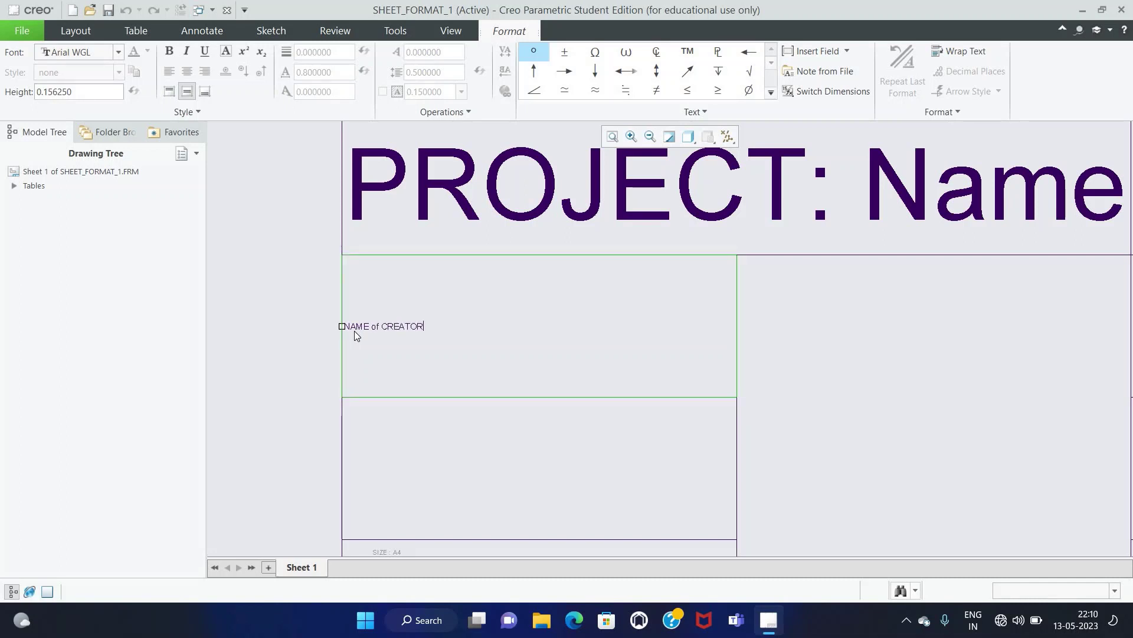
pyautogui.write(':')
pyautogui.press('BackSpace')
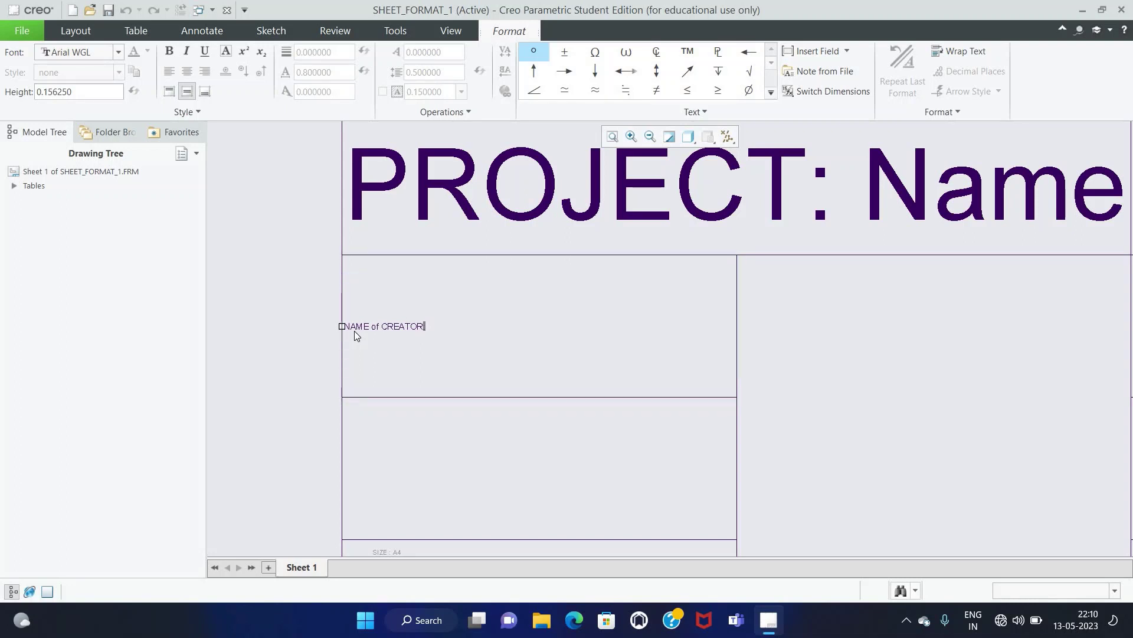
# Step: Set the NAME of CREATOR: label height to 1.8
pyautogui.moveTo(425, 327); pyautogui.dragTo(354, 335)
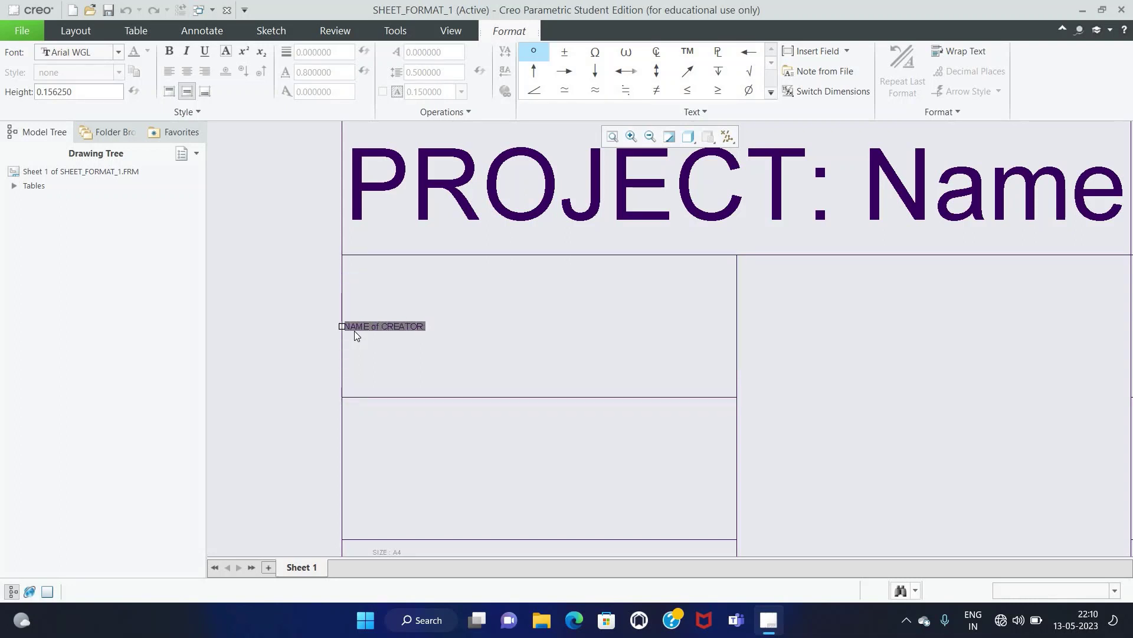
pyautogui.doubleClick(86, 92)
pyautogui.write('1.8')
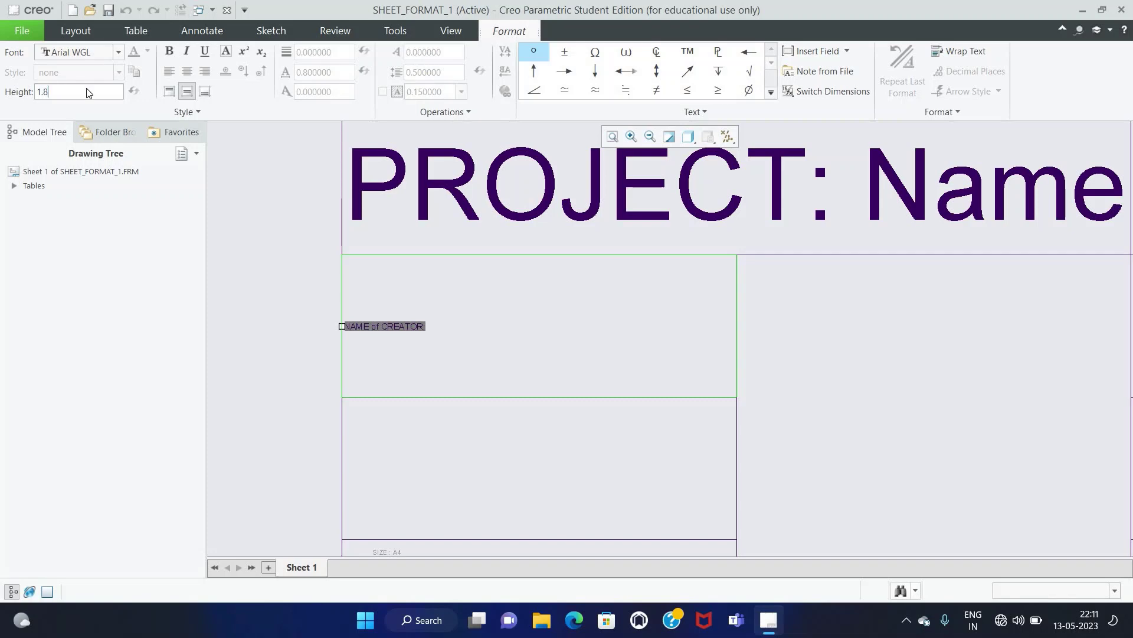
pyautogui.press('Return')
pyautogui.scroll(-5, 264, 319)
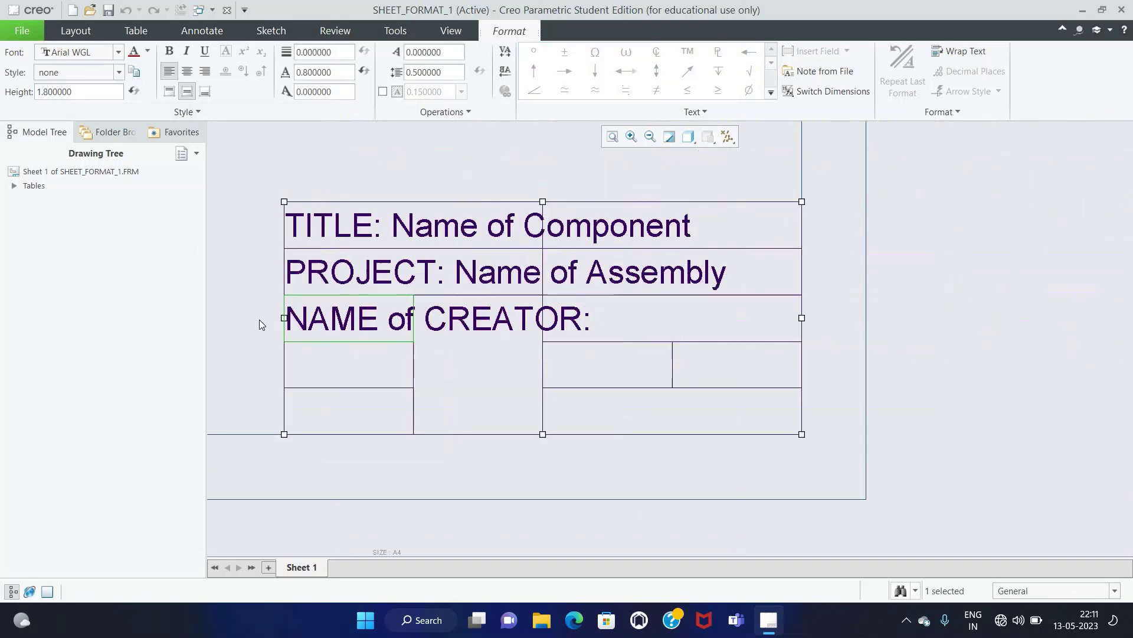
# Step: Enter 'NAME of COMPANY:' in Arial WGL in the cell below the creator label
pyautogui.doubleClick(363, 375)
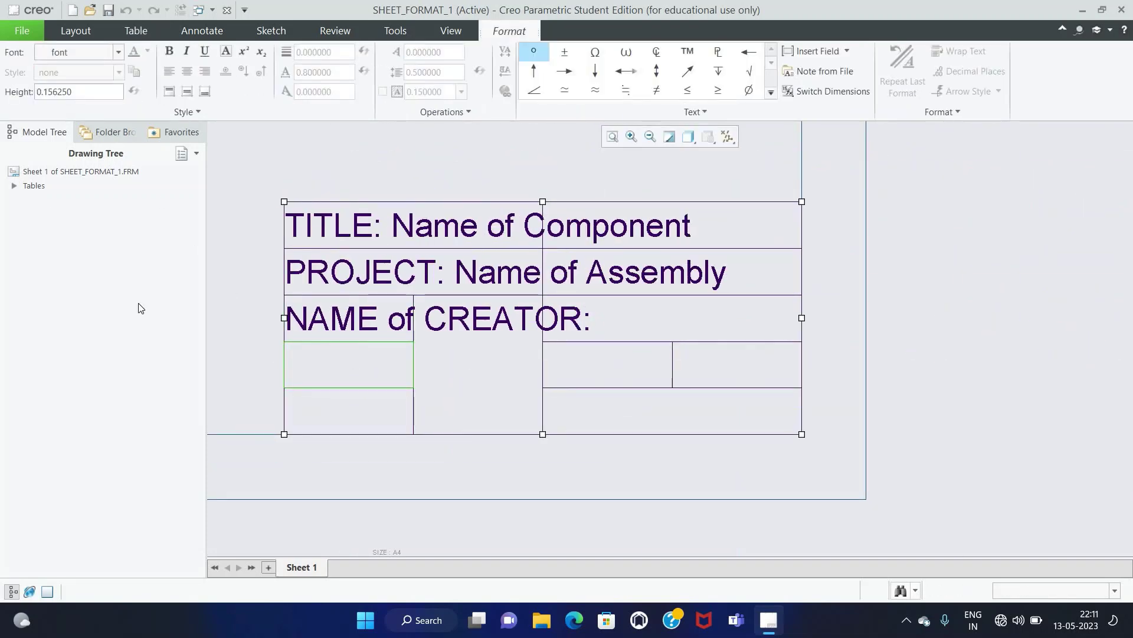
pyautogui.click(118, 52)
pyautogui.click(76, 301)
pyautogui.scroll(1, 282, 342)
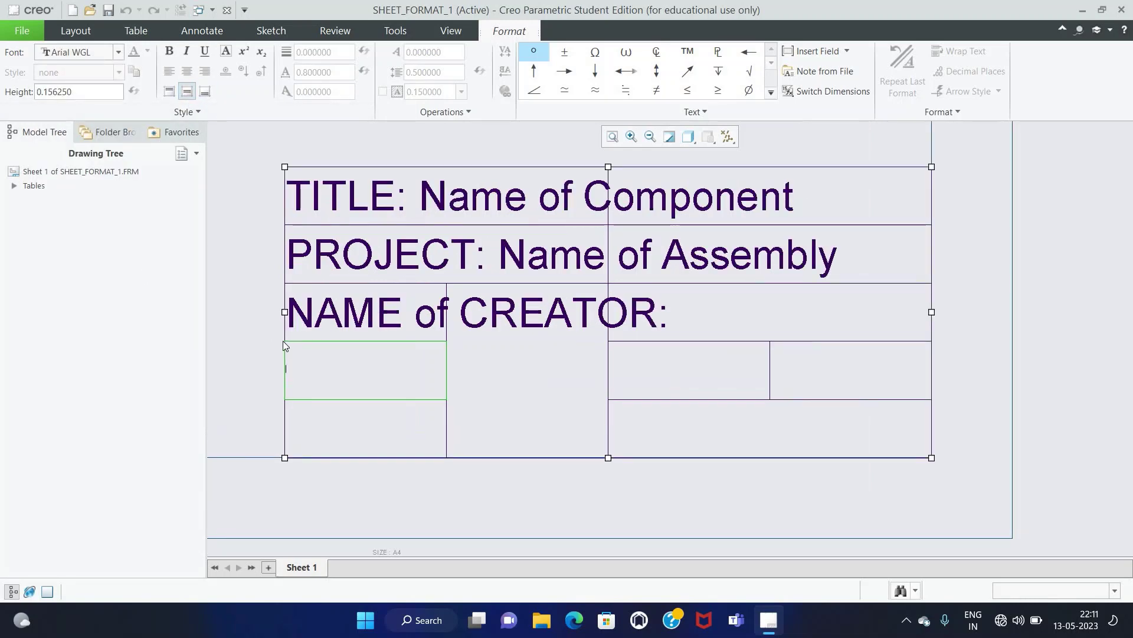
pyautogui.scroll(3, 278, 349)
pyautogui.write('NAME')
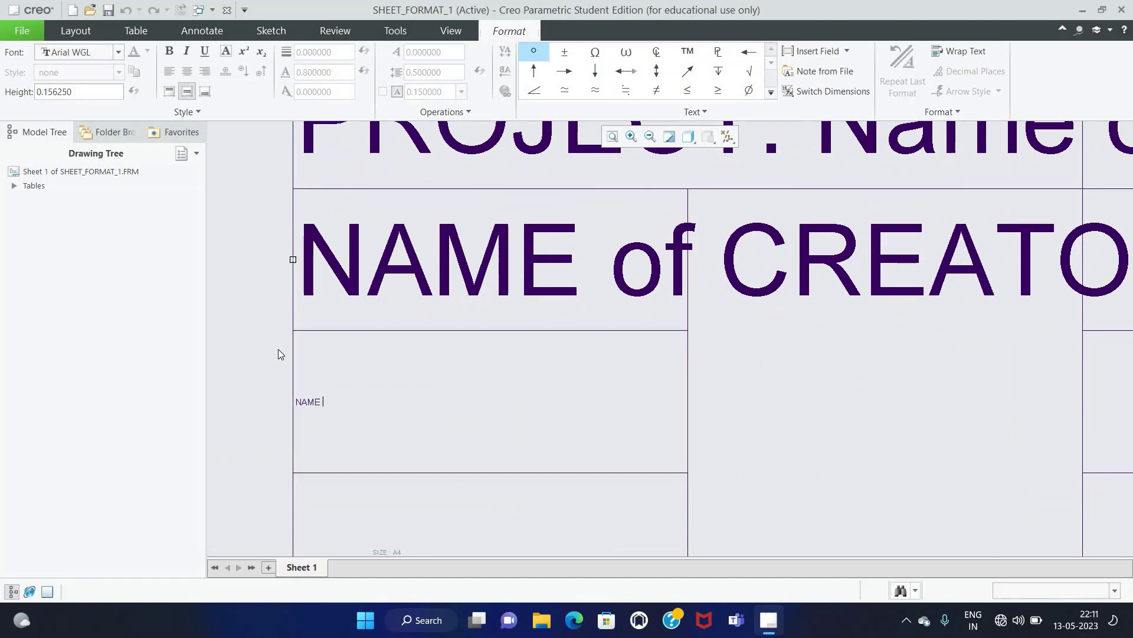
pyautogui.write('of')
pyautogui.write(' COMP')
pyautogui.write('ANY:')
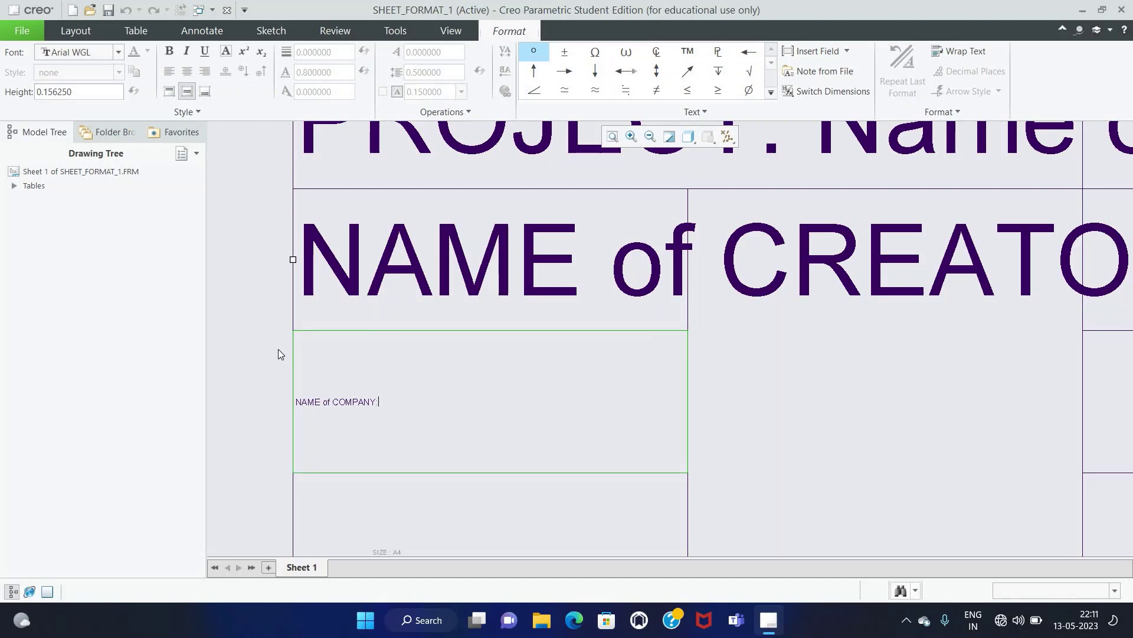
# Step: Set the NAME of COMPANY: label height to 1.8
pyautogui.hotkey('shift', 'Left')
pyautogui.hotkey('shift', 'Left')
pyautogui.hotkey('shift', 'Left')
pyautogui.hotkey('shift', 'Left')
pyautogui.hotkey('shift', 'Left')
pyautogui.hotkey('shift', 'Left')
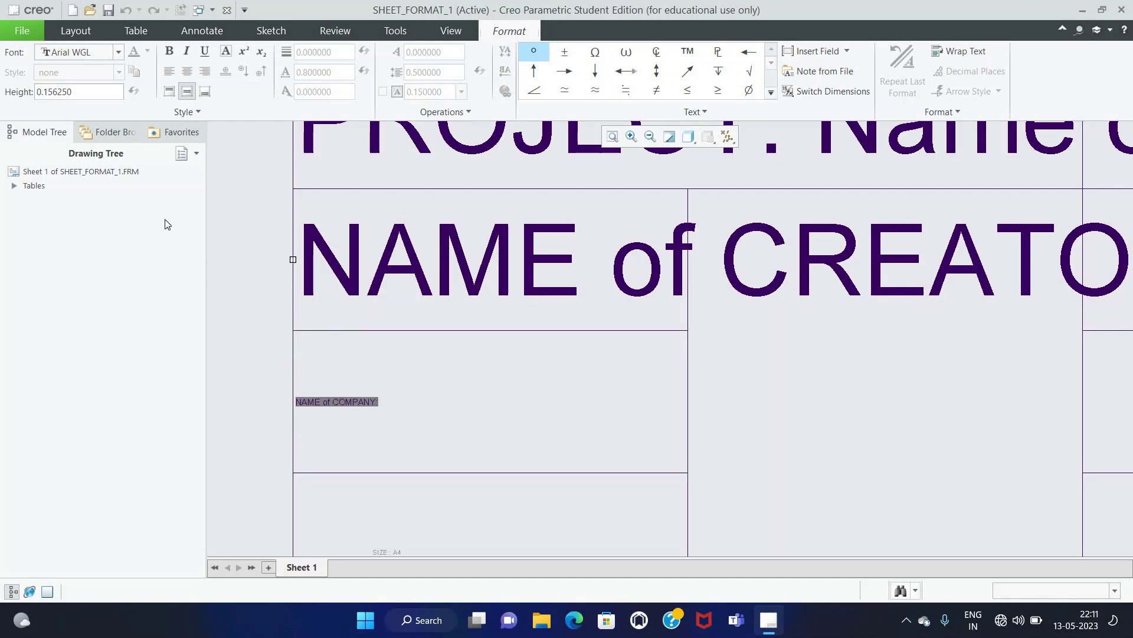
pyautogui.doubleClick(79, 92)
pyautogui.write('1.8')
pyautogui.press('Return')
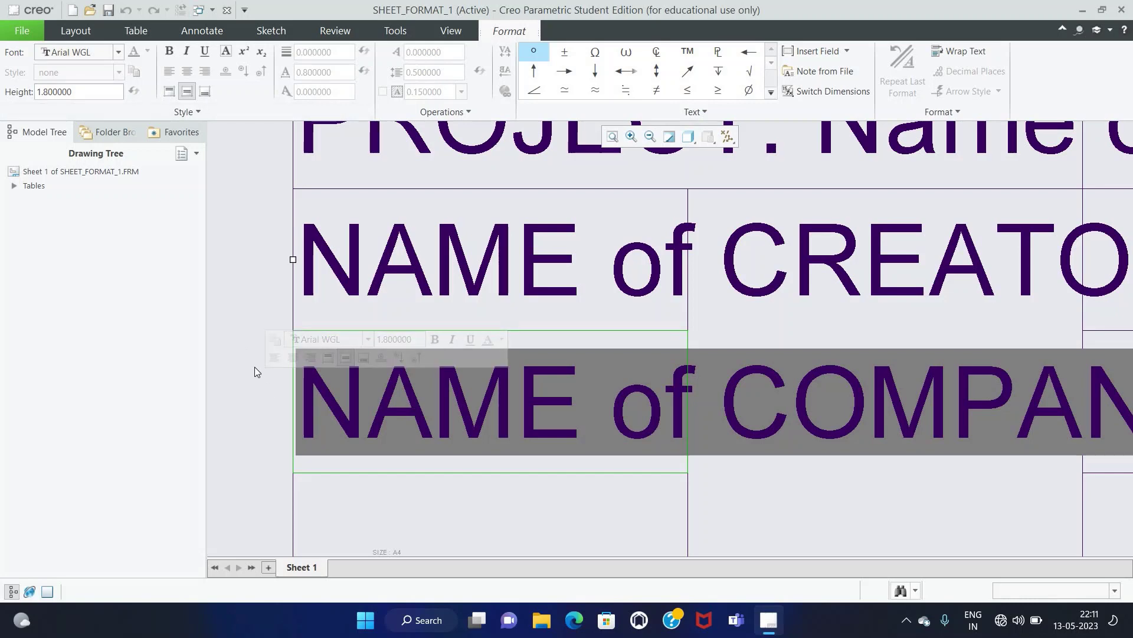
pyautogui.scroll(-3, 254, 367)
pyautogui.press('End')
pyautogui.click(314, 438)
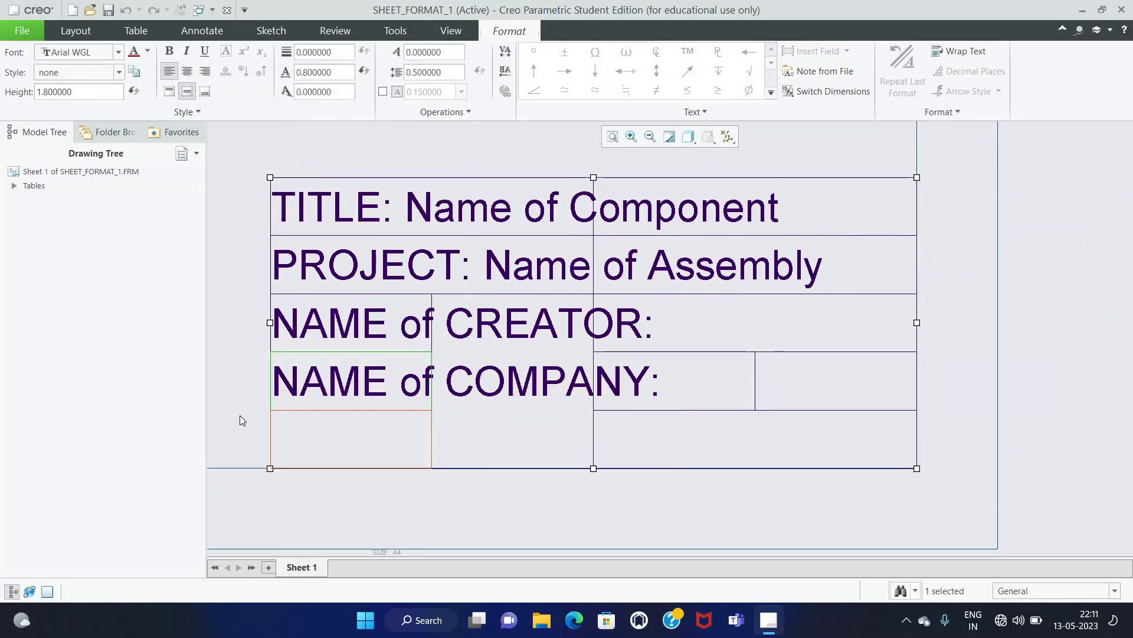
# Step: Enter ALL DIMENSIONS ARE IN MM in Arial WGL in the empty bottom-left title-block cell
pyautogui.doubleClick(305, 443)
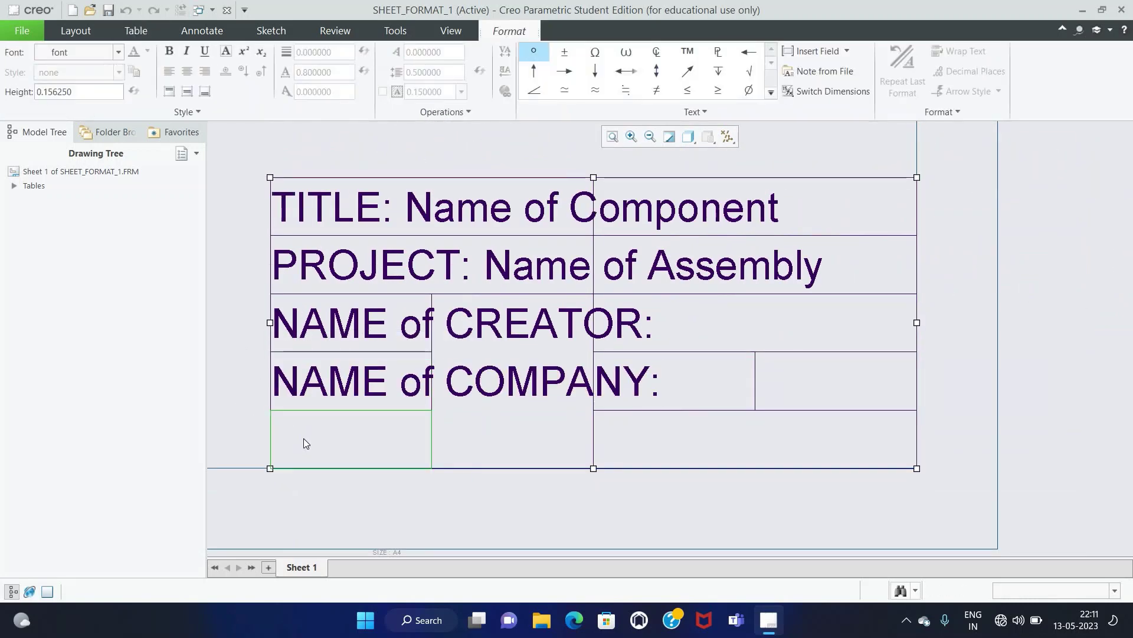
pyautogui.click(119, 52)
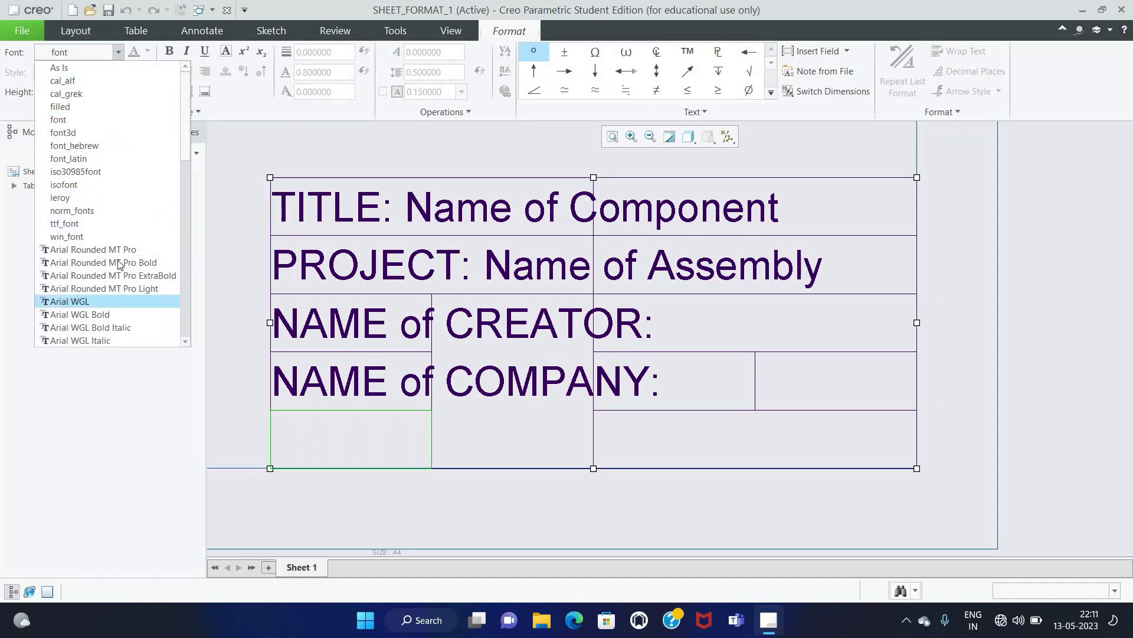
pyautogui.click(89, 301)
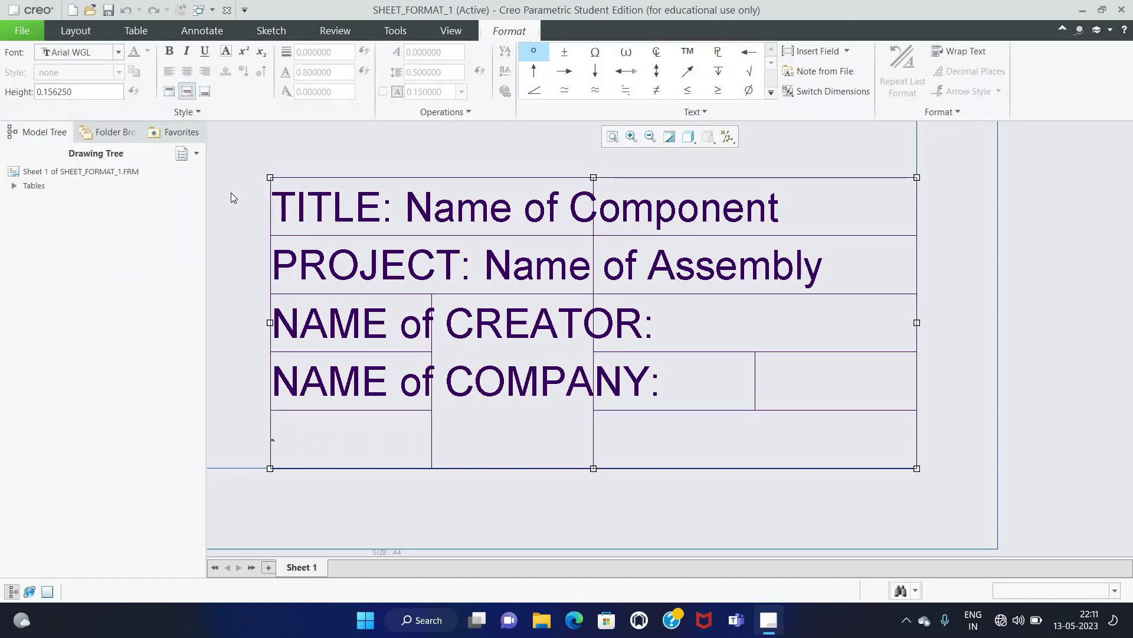
pyautogui.write('ALL')
pyautogui.scroll(2, 283, 444)
pyautogui.scroll(3, 284, 443)
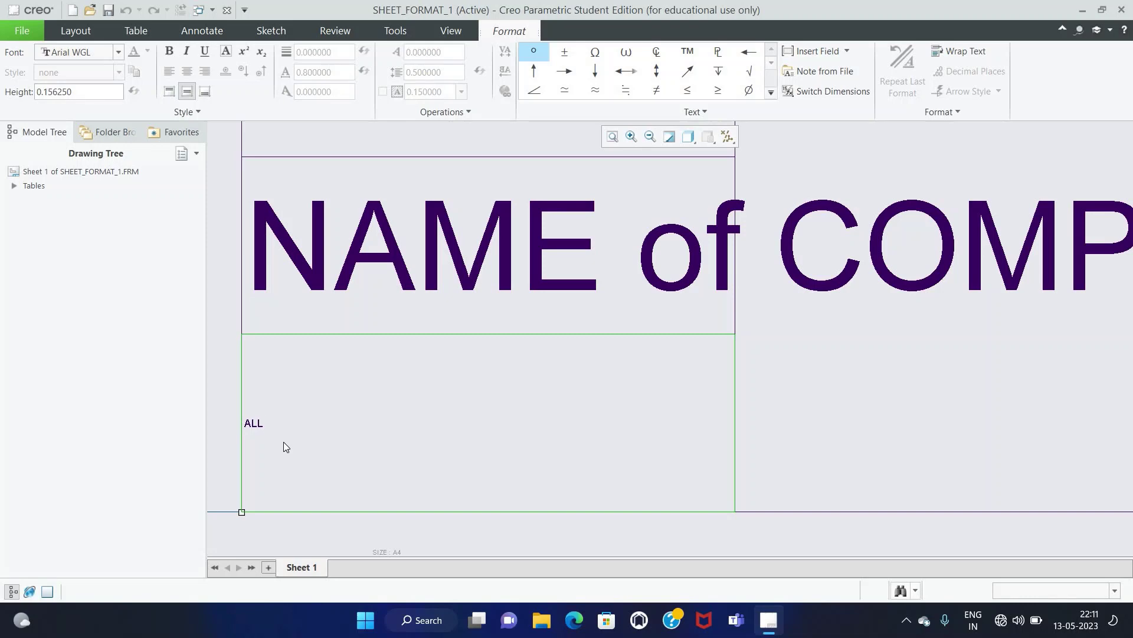
pyautogui.write('DIMENS')
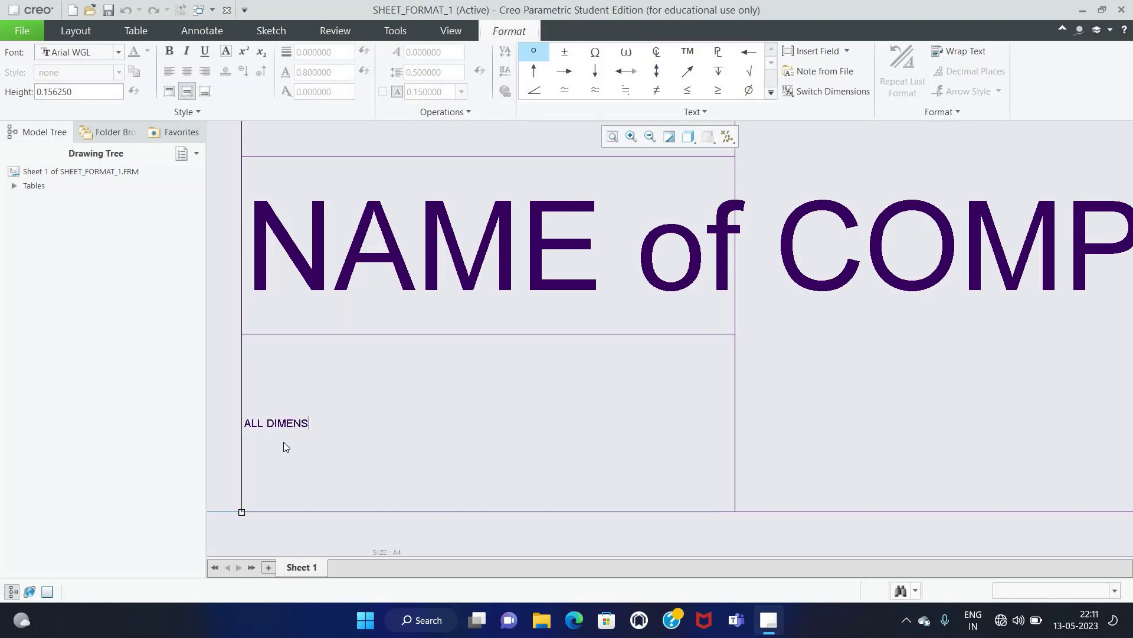
pyautogui.write('IONS ARE IN')
pyautogui.write(' MM')
# Step: Set the ALL DIMENSIONS ARE IN MM note to text height 1.8
pyautogui.hotkey('shift', 'Left')
pyautogui.hotkey('shift', 'Left')
pyautogui.hotkey('shift', 'Left')
pyautogui.hotkey('shift', 'Left')
pyautogui.hotkey('shift', 'Left')
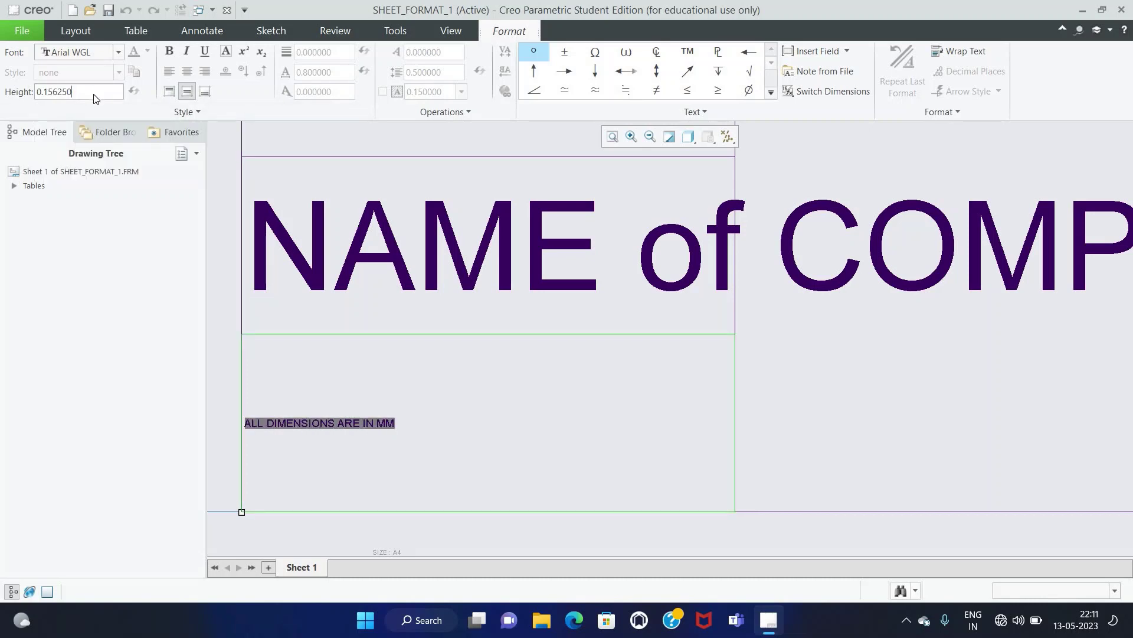
pyautogui.doubleClick(96, 92)
pyautogui.write('1.8')
pyautogui.press('Return')
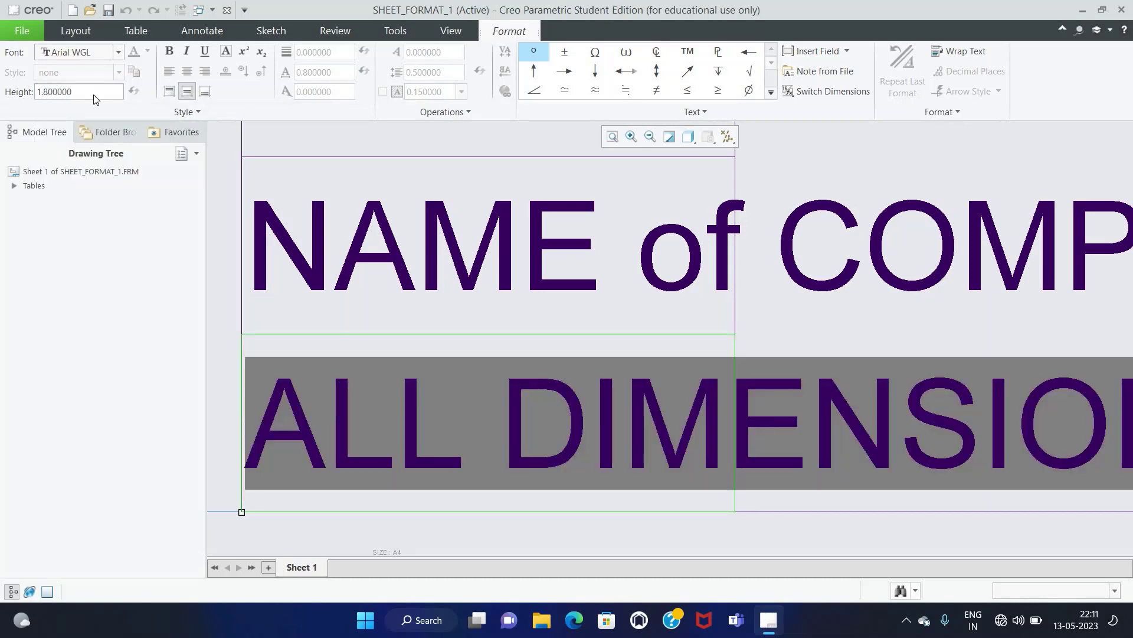
pyautogui.click(235, 267)
pyautogui.scroll(-1, 235, 268)
pyautogui.scroll(-4, 302, 334)
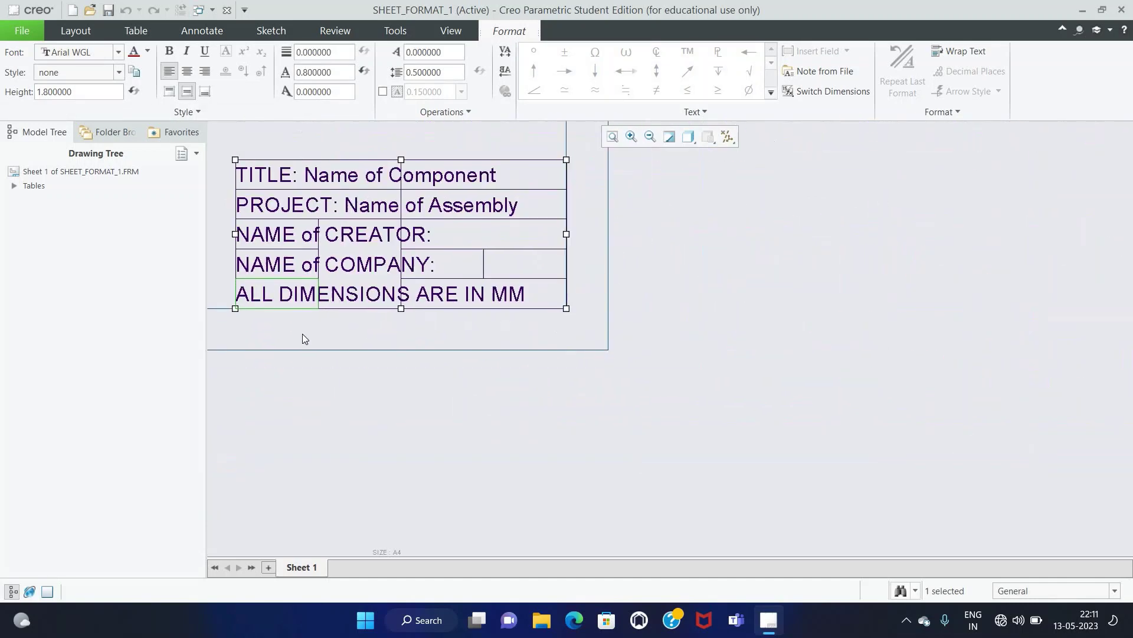
# Step: Deselect the title block and select its first column
pyautogui.click(305, 335)
pyautogui.scroll(-1, 332, 314)
pyautogui.scroll(-1, 332, 319)
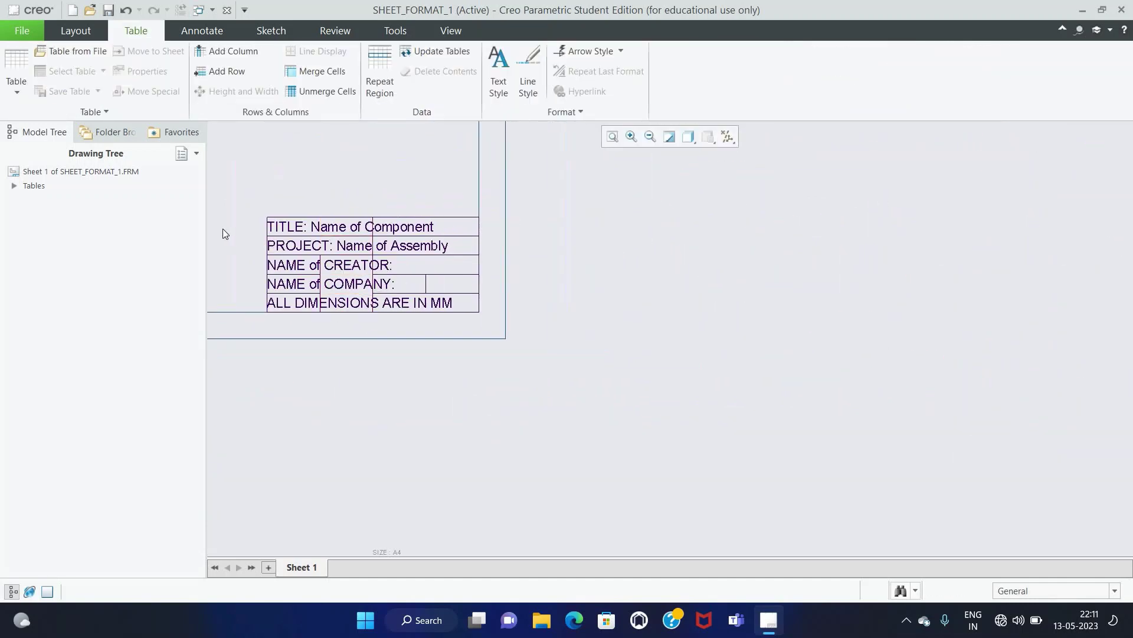
pyautogui.scroll(1, 222, 230)
pyautogui.click(312, 214)
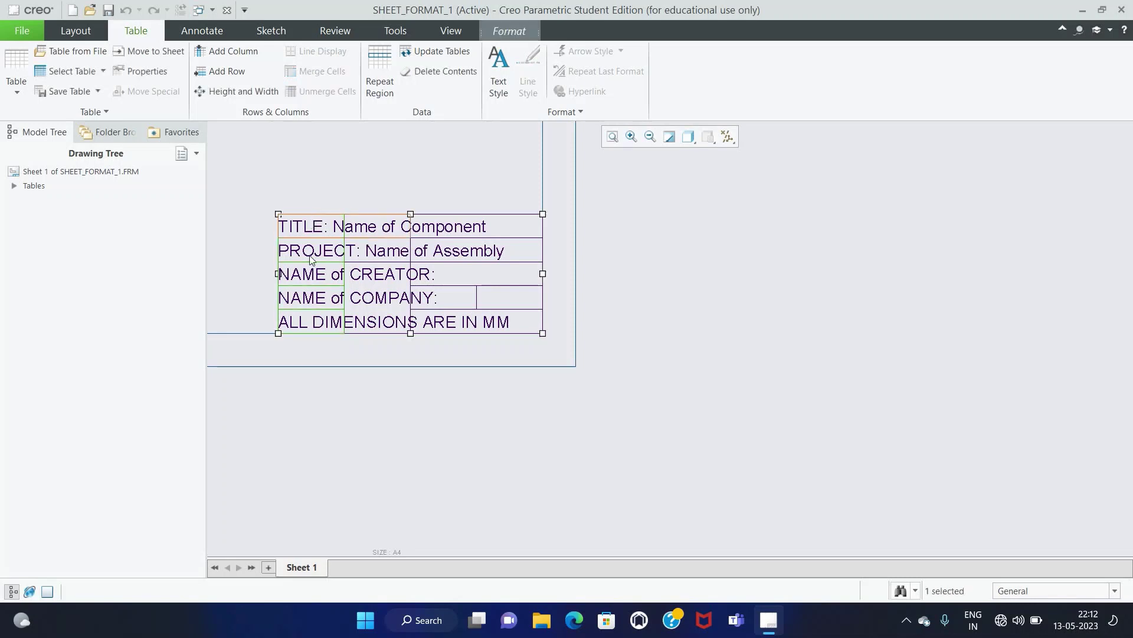
# Step: Set the first column's width to 40 drawing units in Height and Width
pyautogui.click(241, 94)
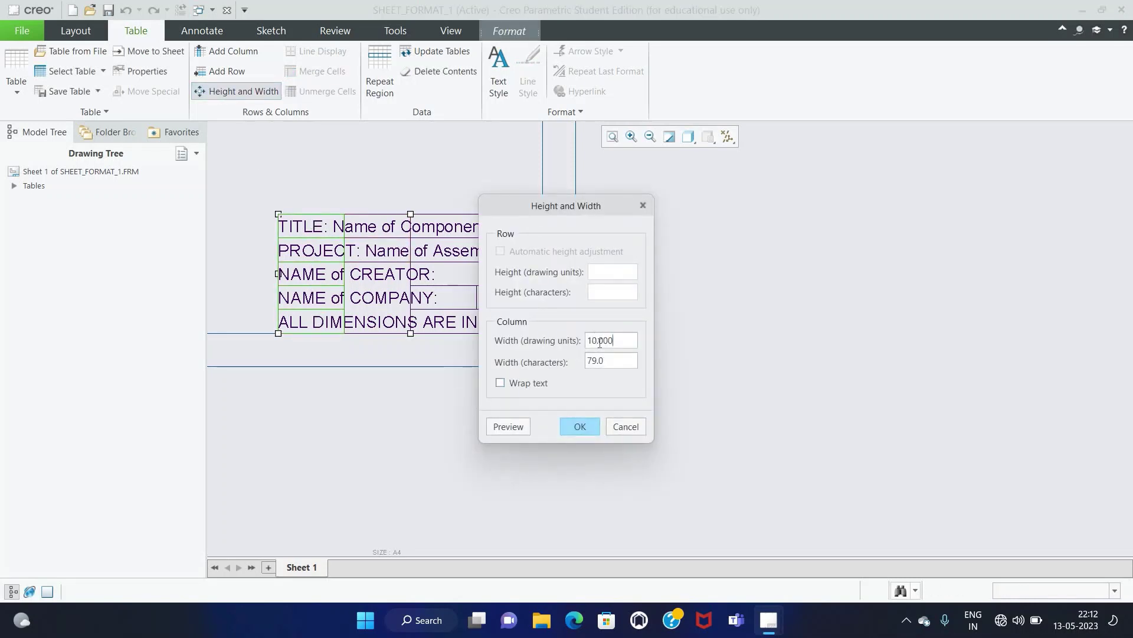
pyautogui.doubleClick(600, 340)
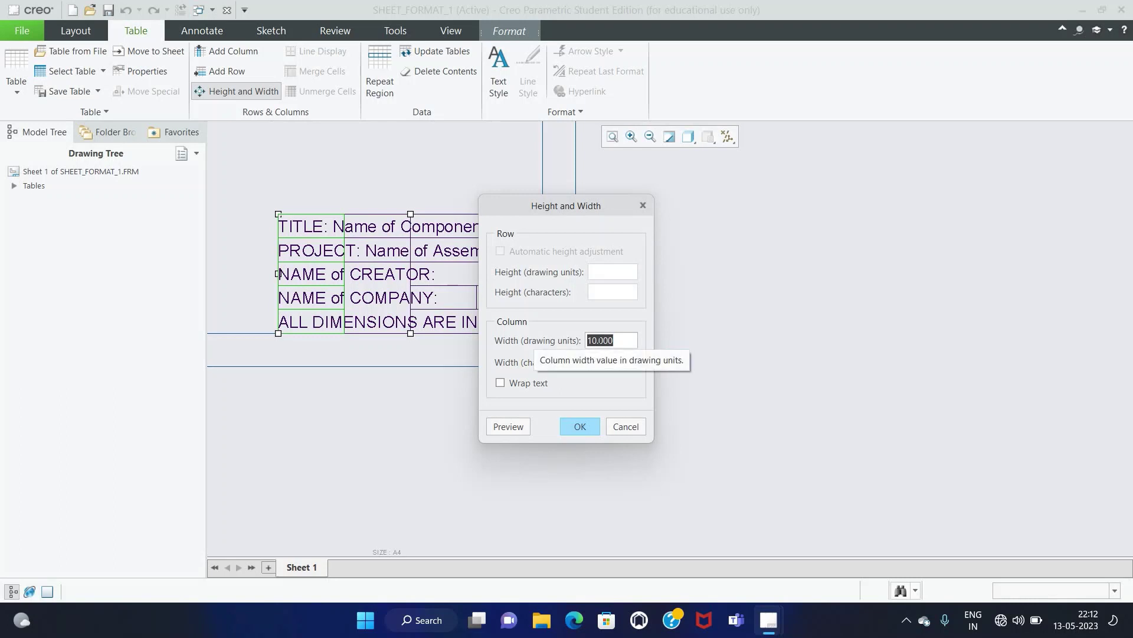
pyautogui.write('40')
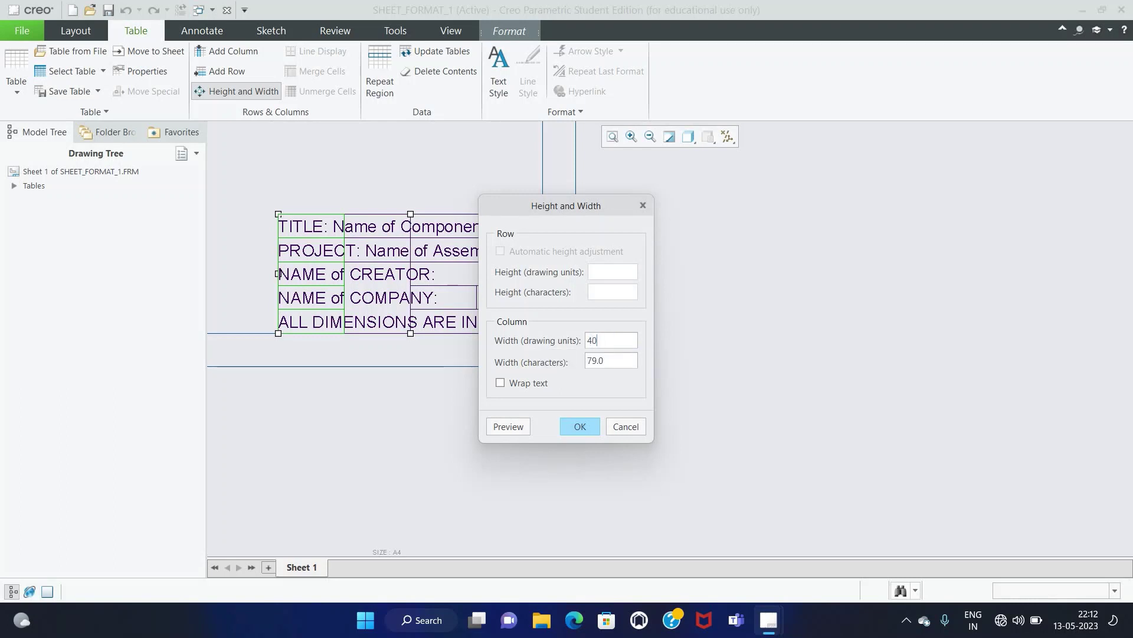
pyautogui.click(571, 426)
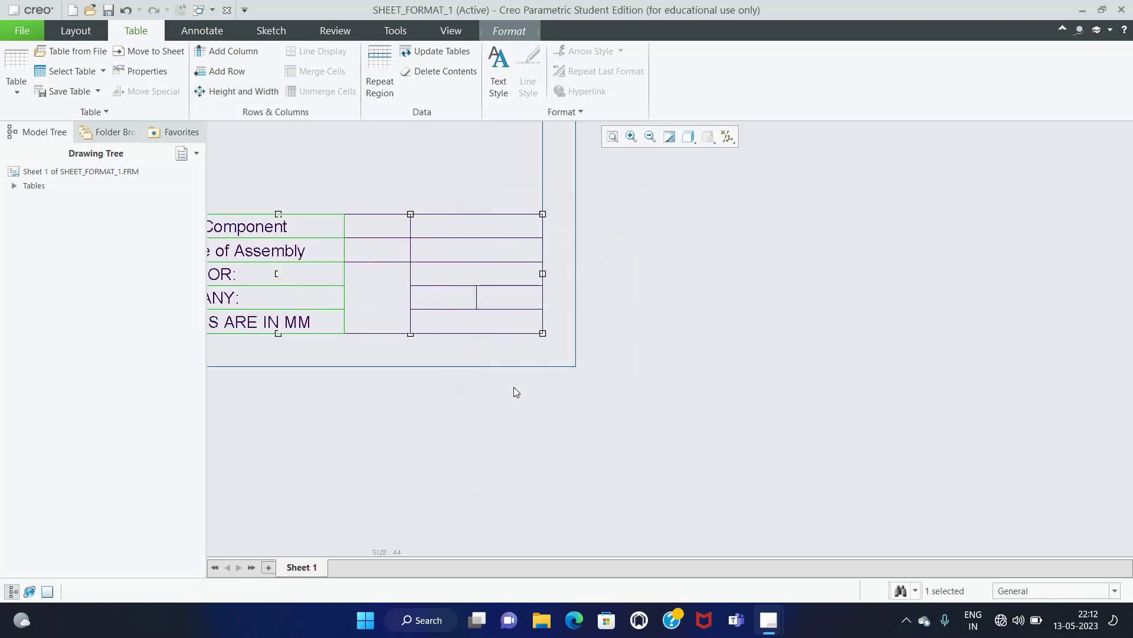
pyautogui.scroll(2, 416, 374)
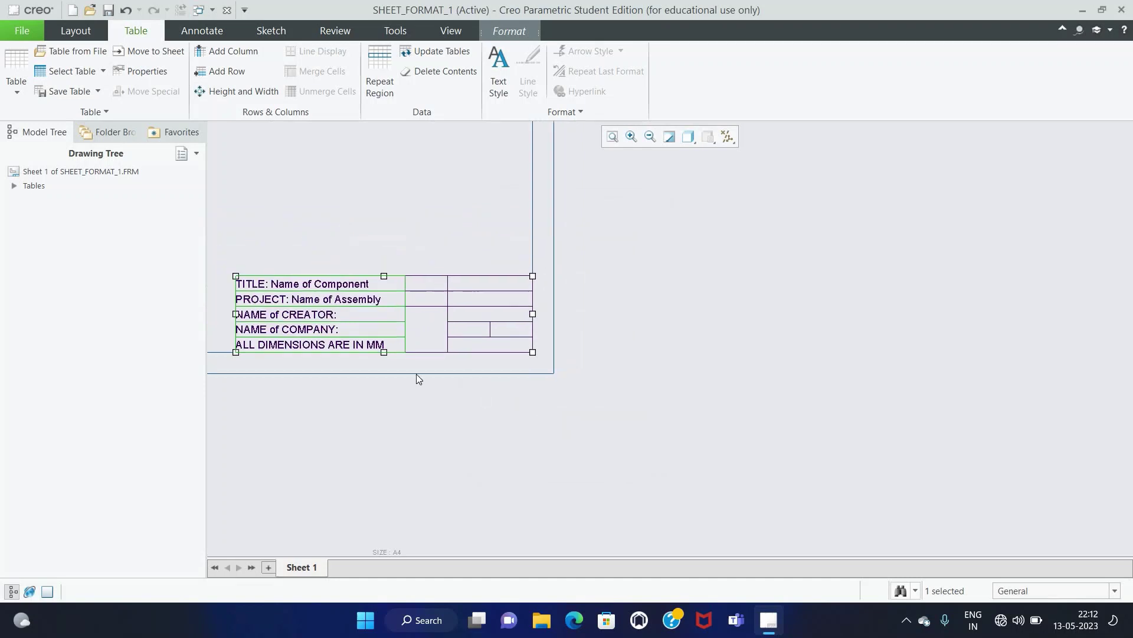
pyautogui.click(388, 229)
pyautogui.scroll(-1, 312, 360)
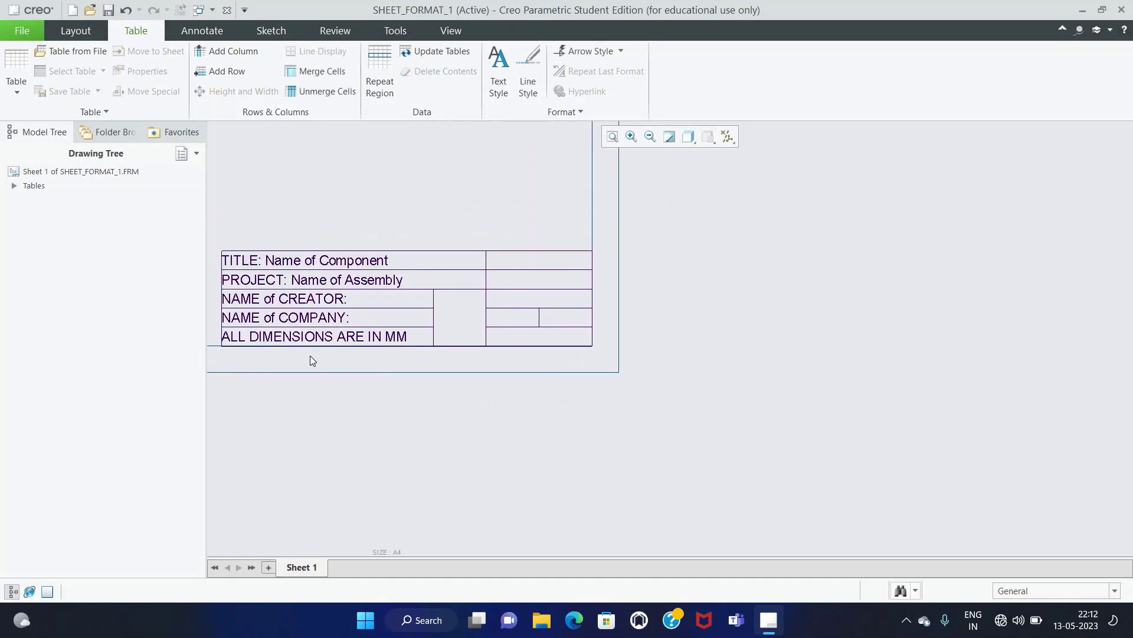
# Step: Enter MATERIAL: in Arial WGL in the empty top-right cell
pyautogui.click(509, 264)
pyautogui.click(118, 52)
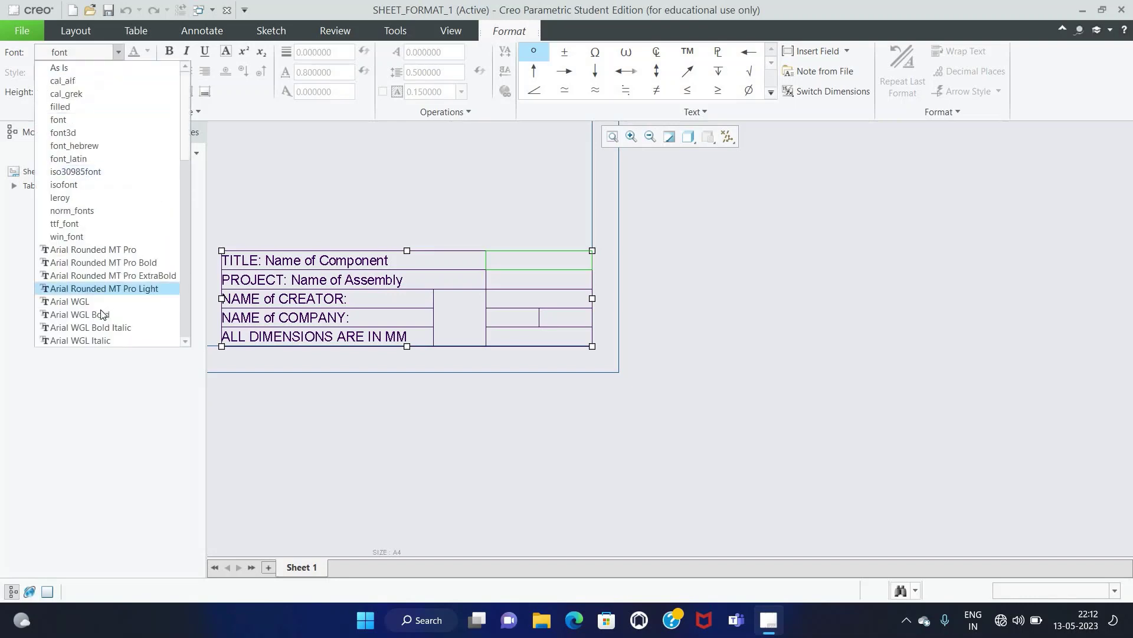
pyautogui.click(89, 301)
pyautogui.scroll(-4, 504, 264)
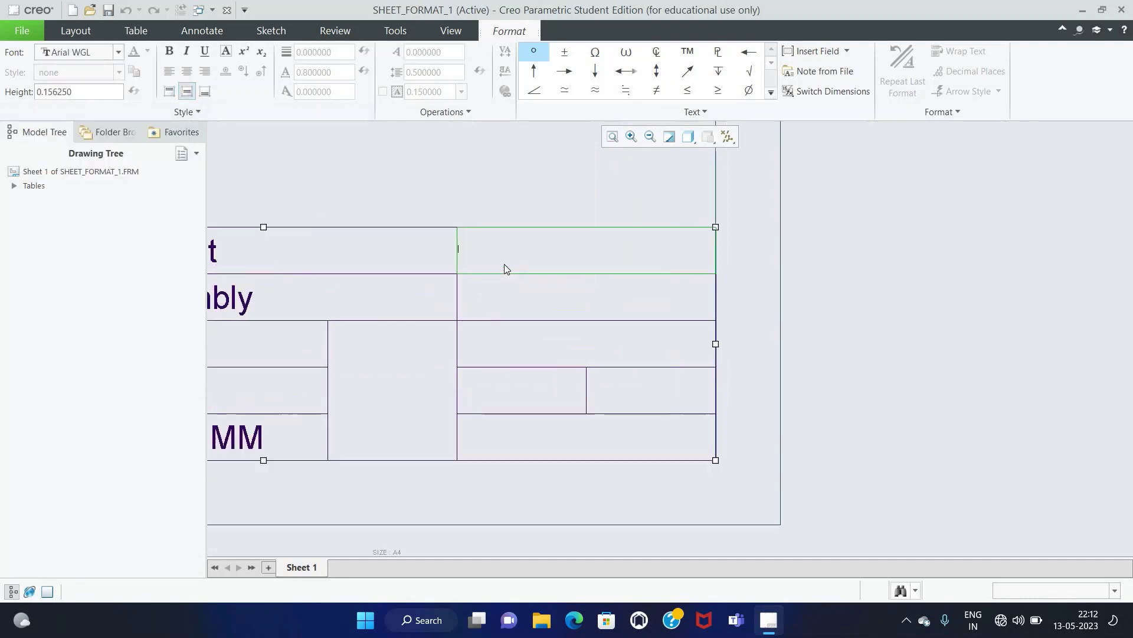
pyautogui.doubleClick(499, 260)
pyautogui.write('MATERIAL')
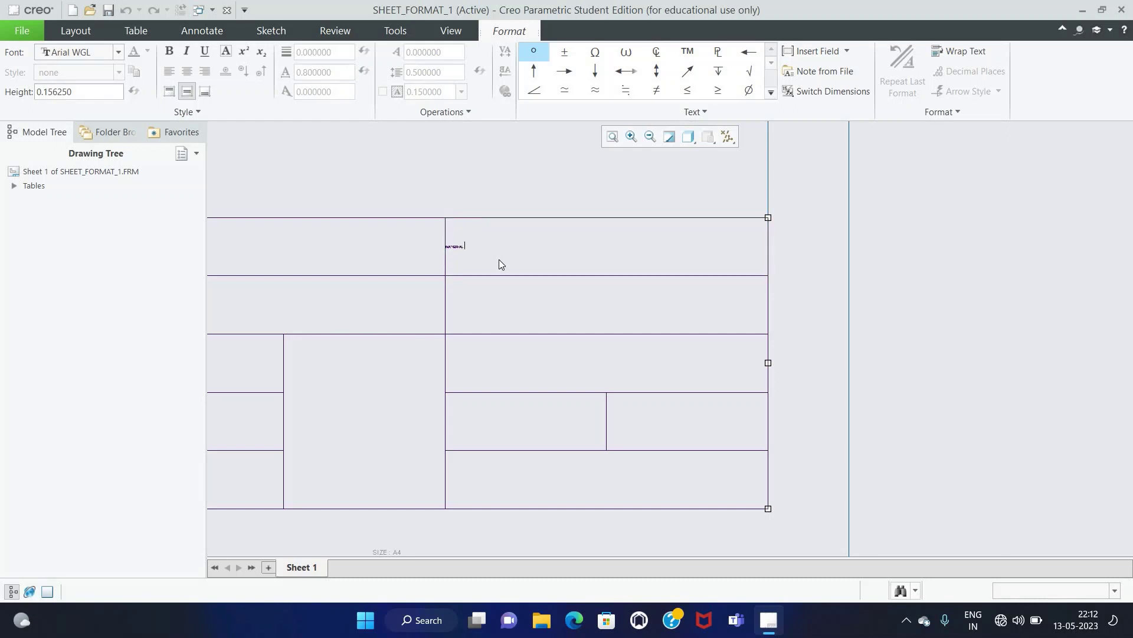
# Step: Set the MATERIAL: text height to 1.8
pyautogui.hotkey('ctrl', 'a')
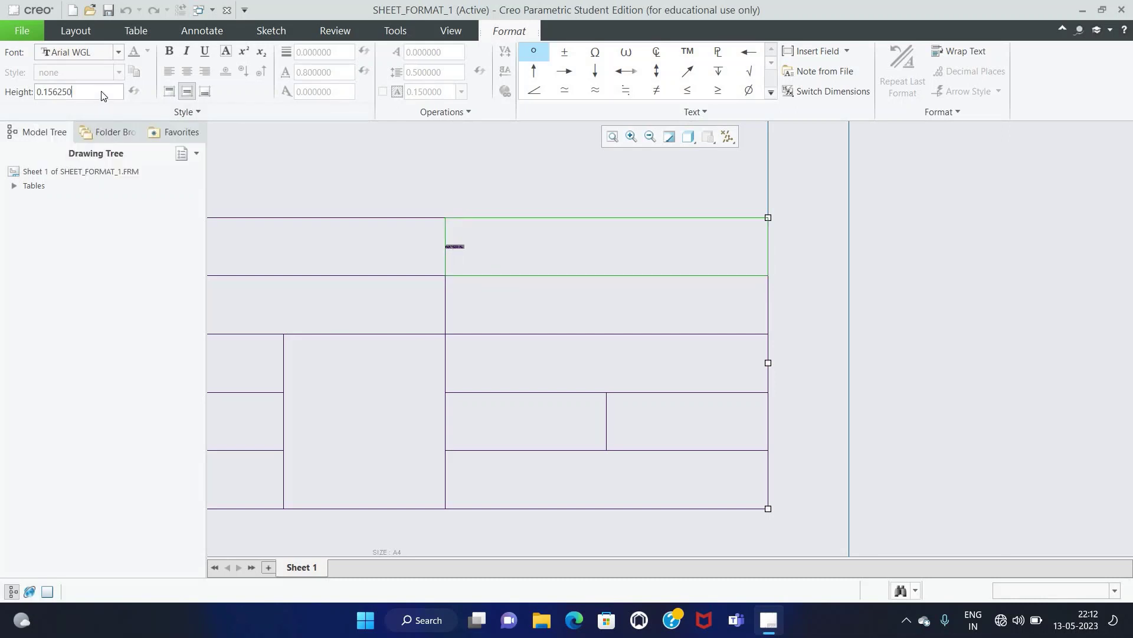
pyautogui.doubleClick(56, 92)
pyautogui.write('1.8')
pyautogui.press('Return')
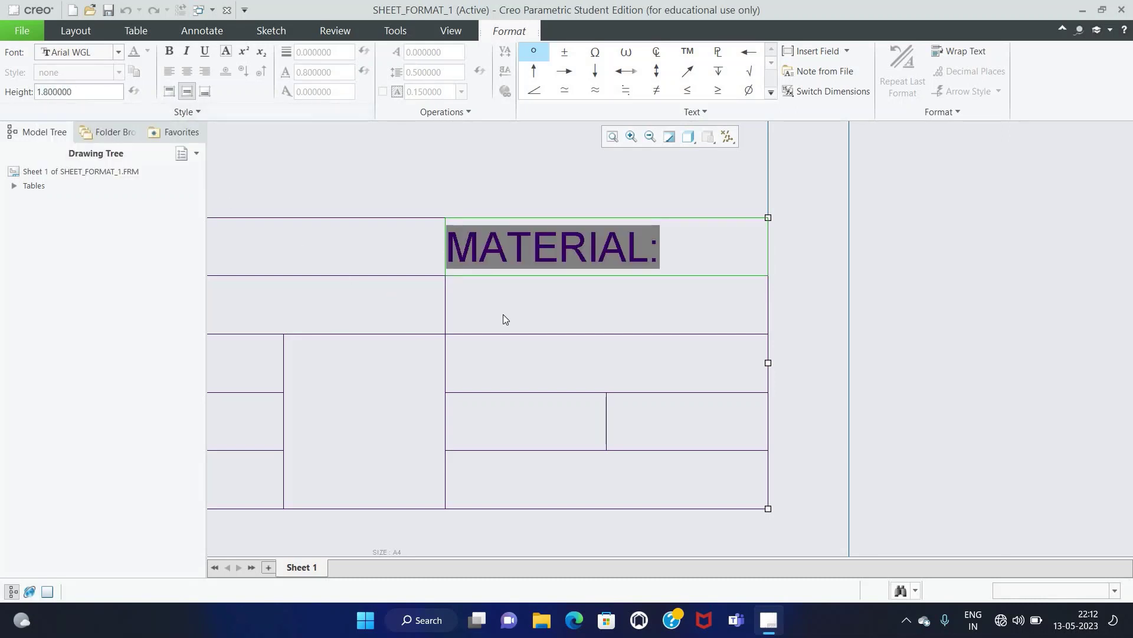
pyautogui.click(502, 313)
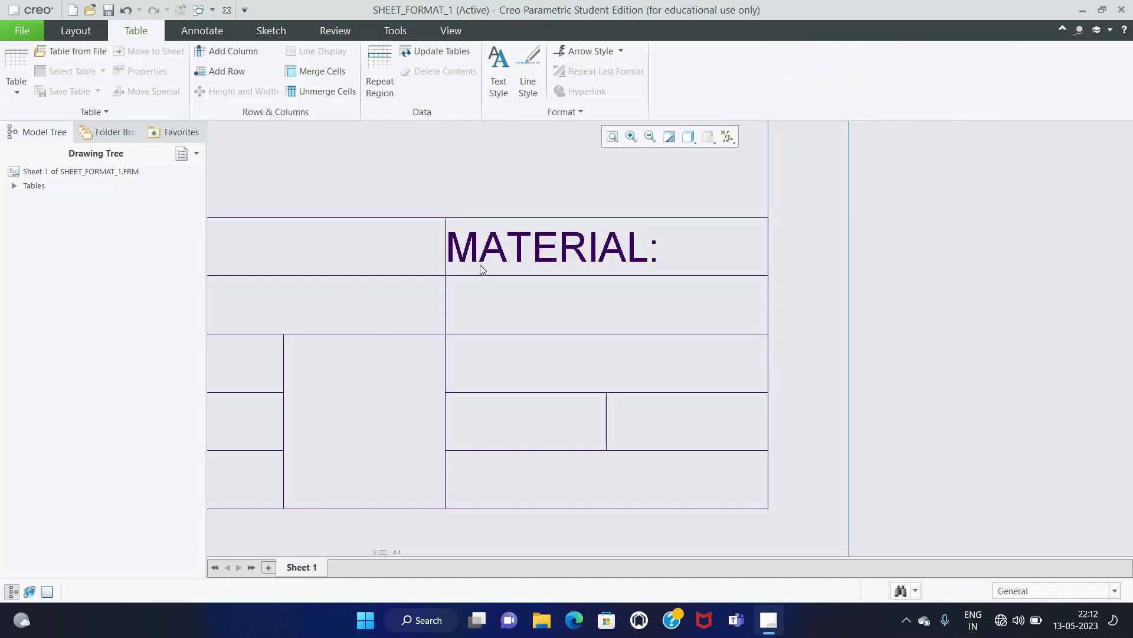
pyautogui.click(482, 301)
# Step: Enter DATE: in middle-aligned Arial WGL in the cell below MATERIAL:
pyautogui.doubleClick(482, 301)
pyautogui.click(118, 52)
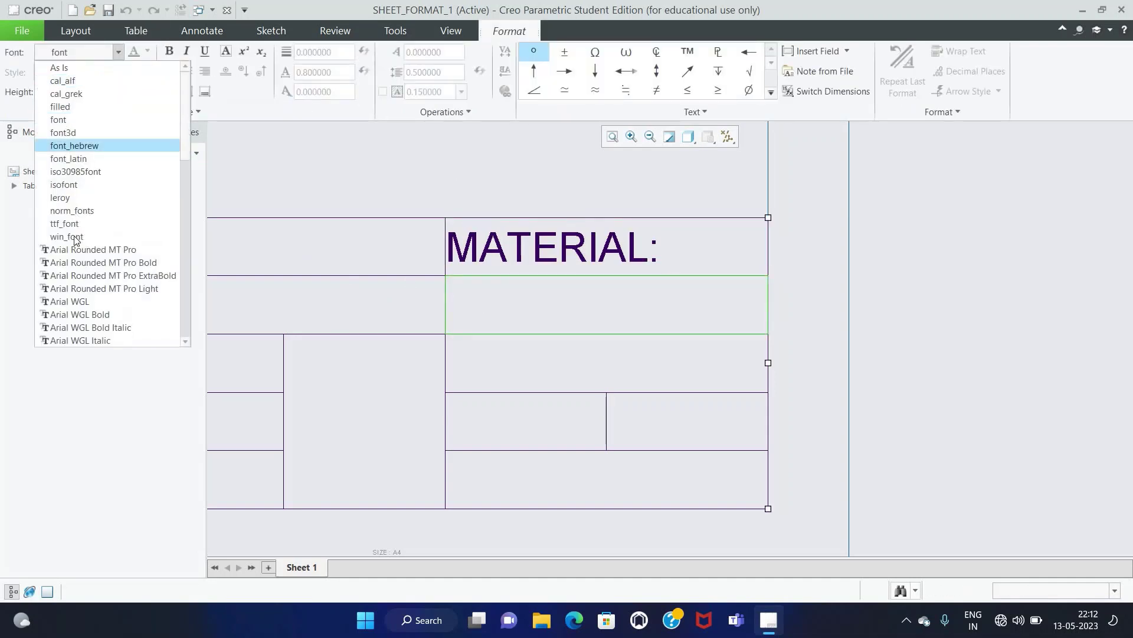
pyautogui.click(65, 299)
pyautogui.click(187, 91)
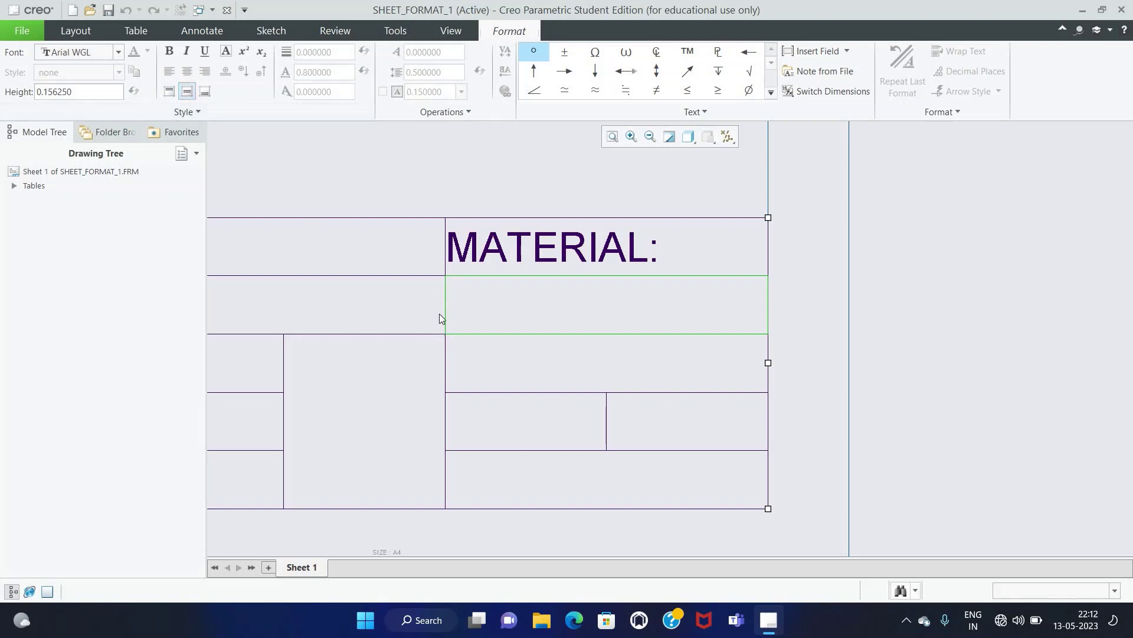
pyautogui.write('axe')
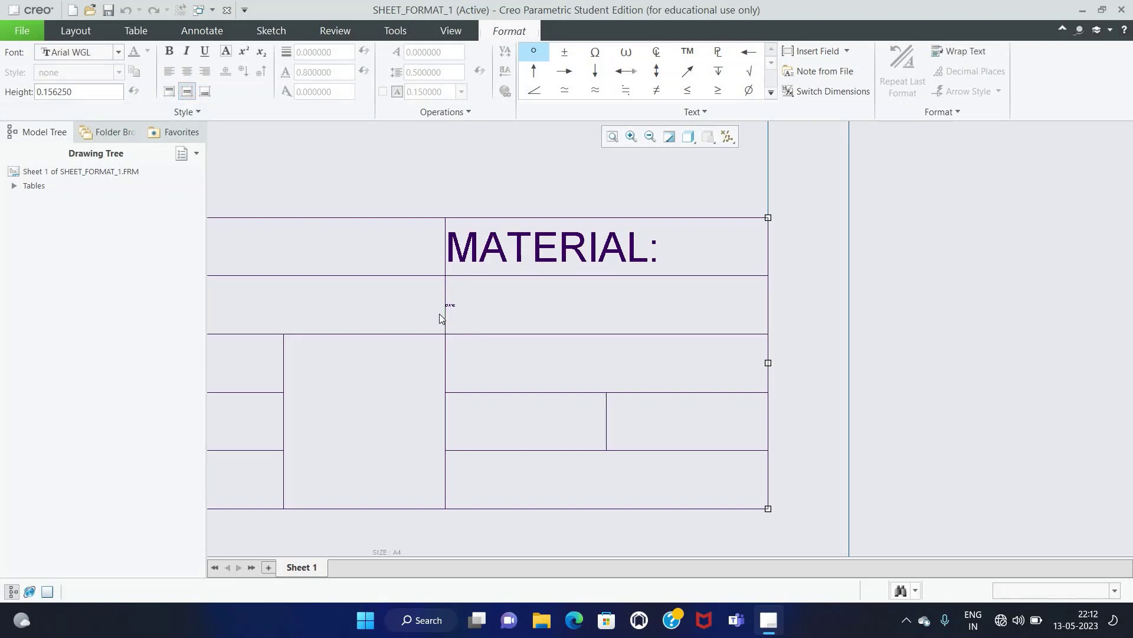
pyautogui.doubleClick(100, 96)
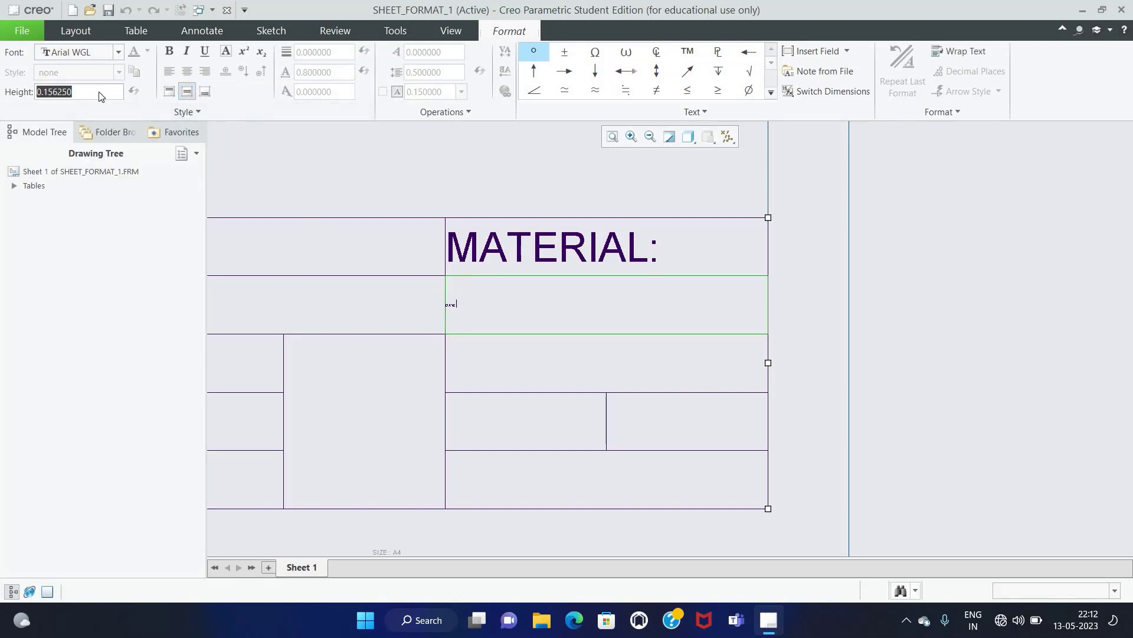
pyautogui.hotkey('shift', 'Left')
pyautogui.hotkey('shift', 'Left')
pyautogui.hotkey('shift', 'Left')
pyautogui.click(430, 292)
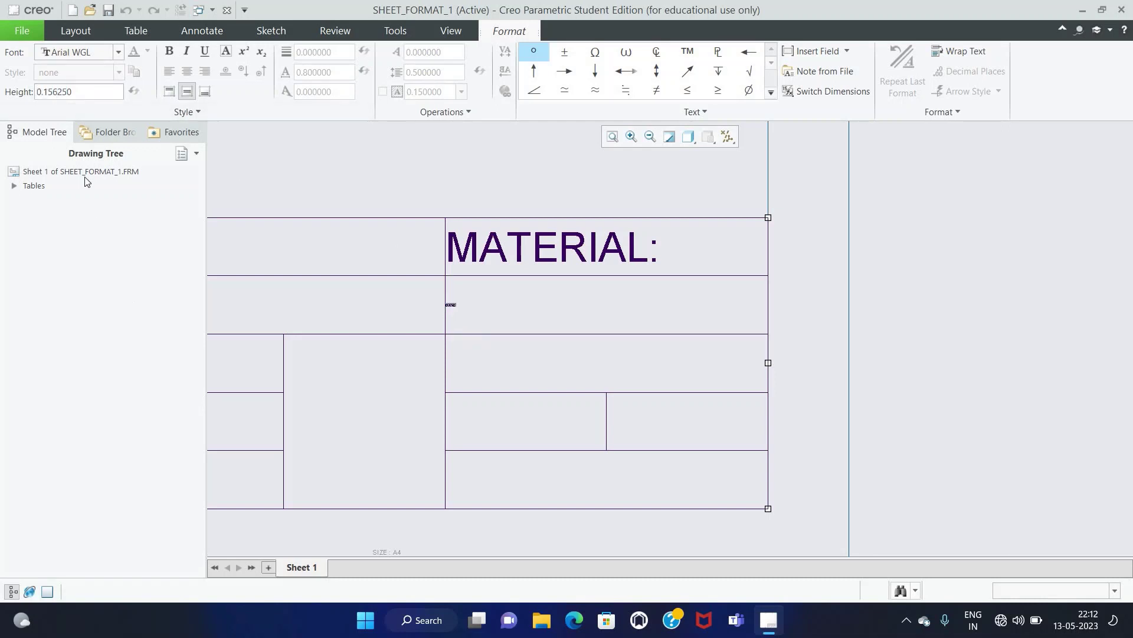
# Step: Set the DATE: text height to 1.8
pyautogui.doubleClick(86, 94)
pyautogui.write('1.8')
pyautogui.press('Return')
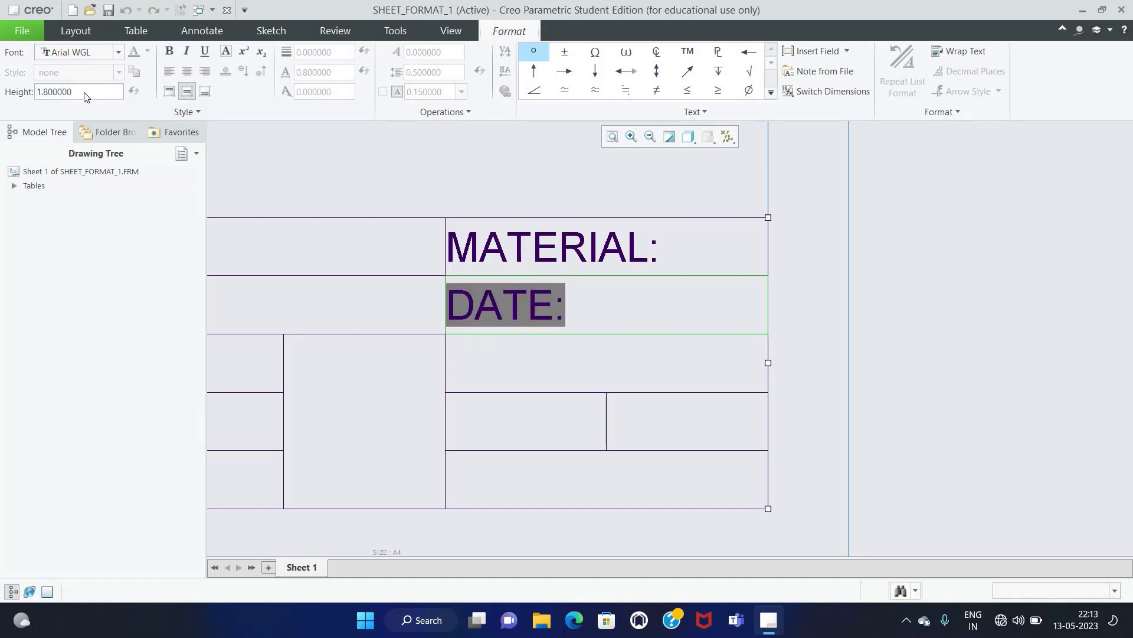
pyautogui.click(538, 376)
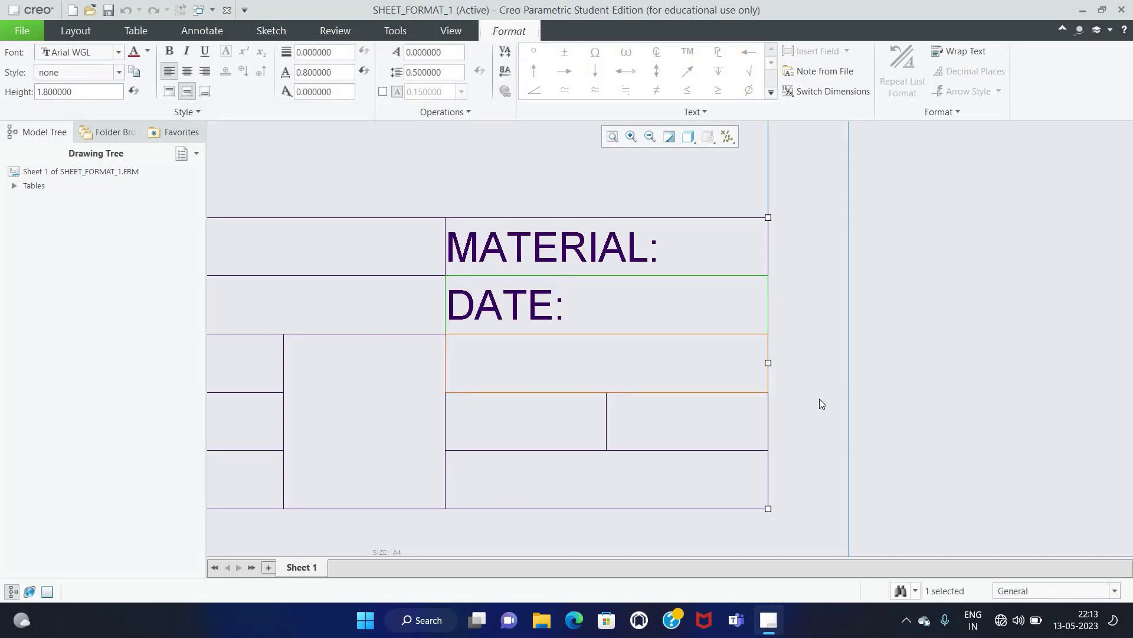
# Step: Type DO NOT SCALE in Arial WGL into the cell below DATE:
pyautogui.doubleClick(683, 359)
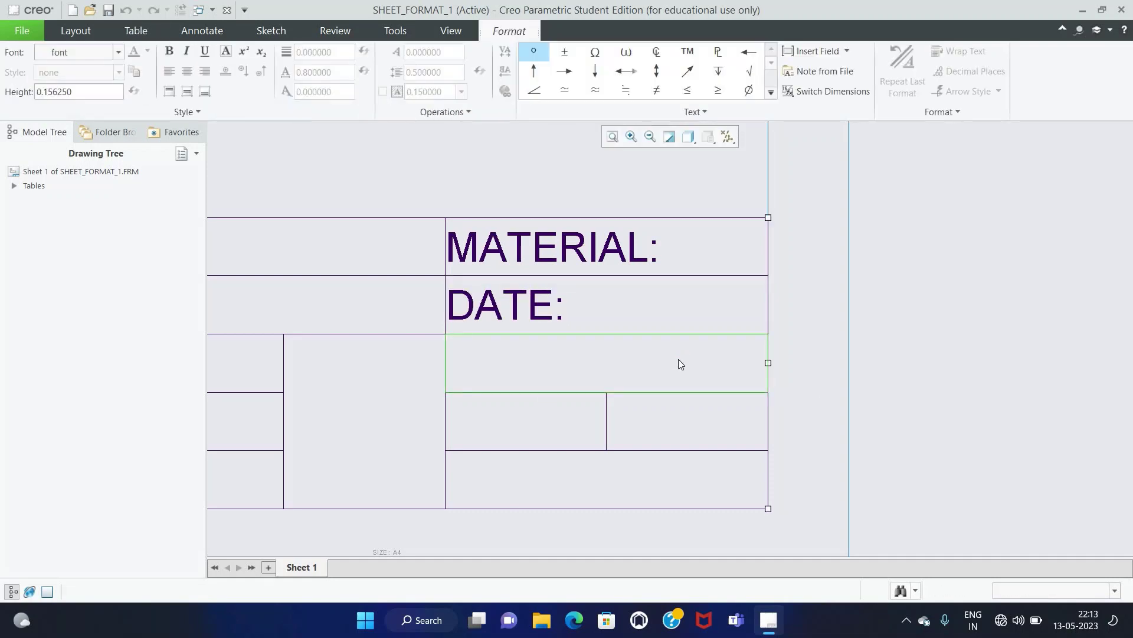
pyautogui.click(118, 52)
pyautogui.click(82, 301)
pyautogui.write('DONE BY')
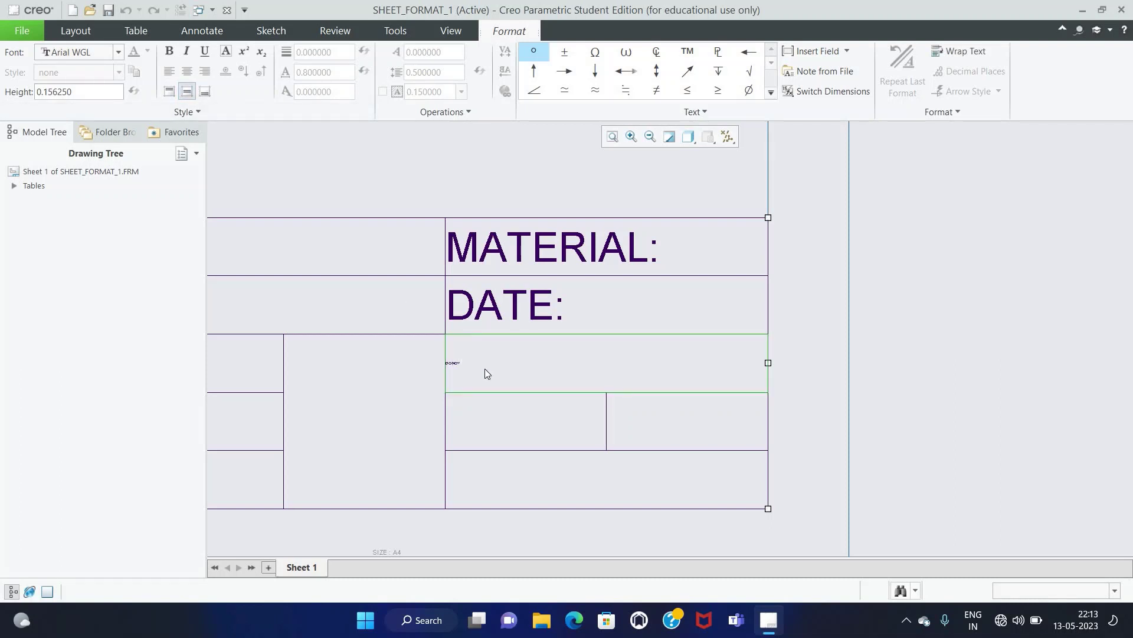
pyautogui.write('SCALE')
# Step: Set the DO NOT SCALE text height to 1.8
pyautogui.hotkey('ctrl', 'a')
pyautogui.doubleClick(49, 91)
pyautogui.write('1.8')
pyautogui.press('Return')
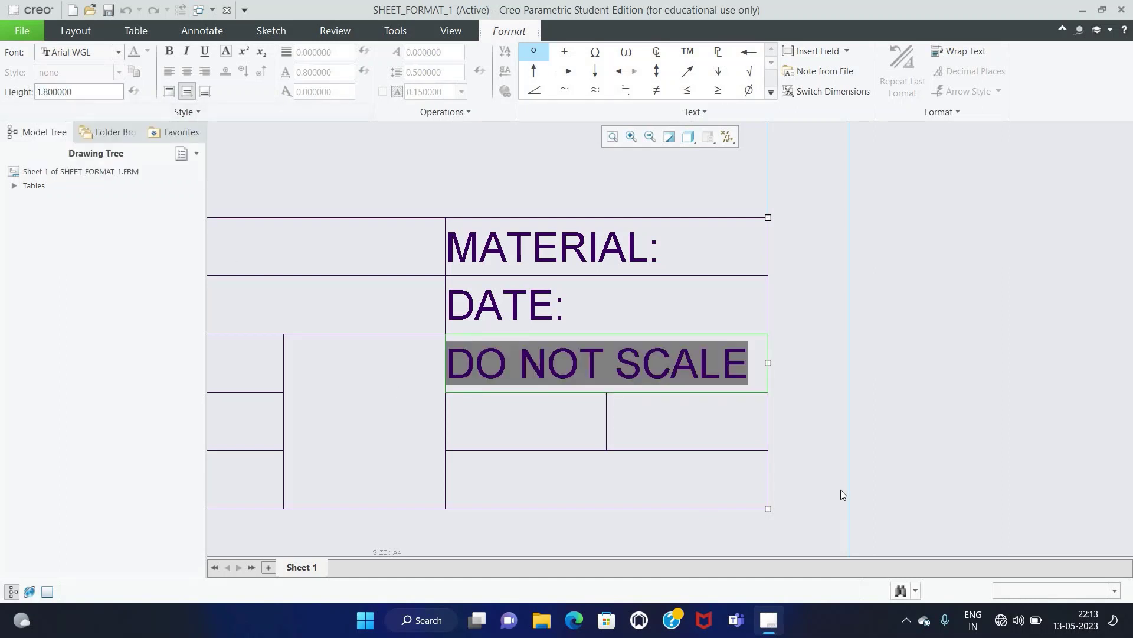
pyautogui.click(841, 487)
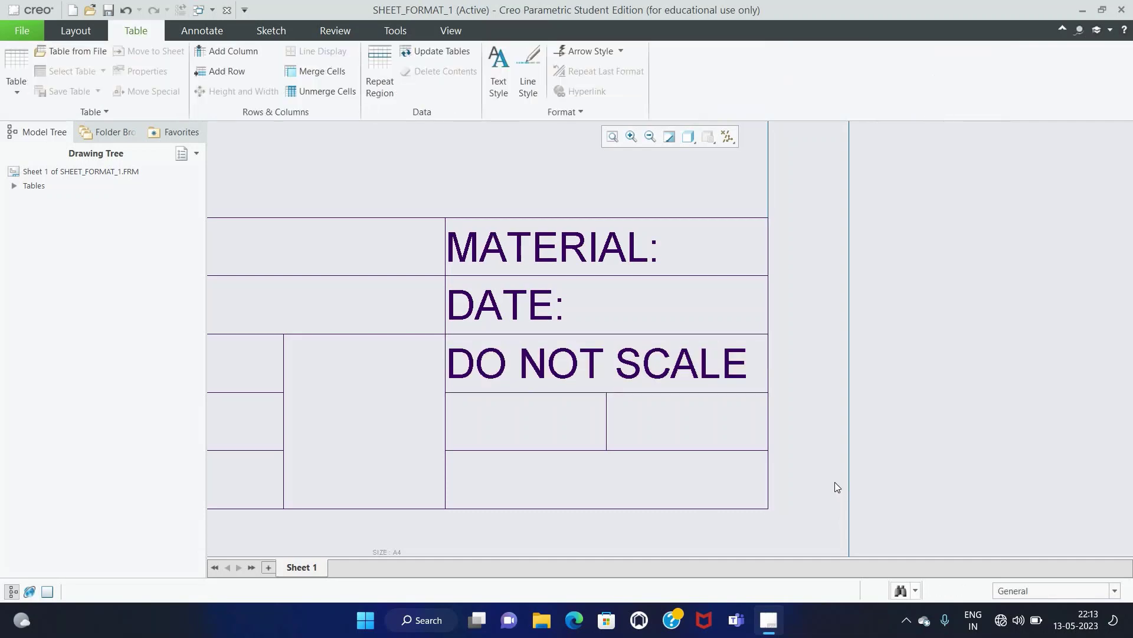
# Step: Format the right cell below DO NOT SCALE as SCALE: in middle-aligned Arial WGL, height 1.8
pyautogui.click(645, 434)
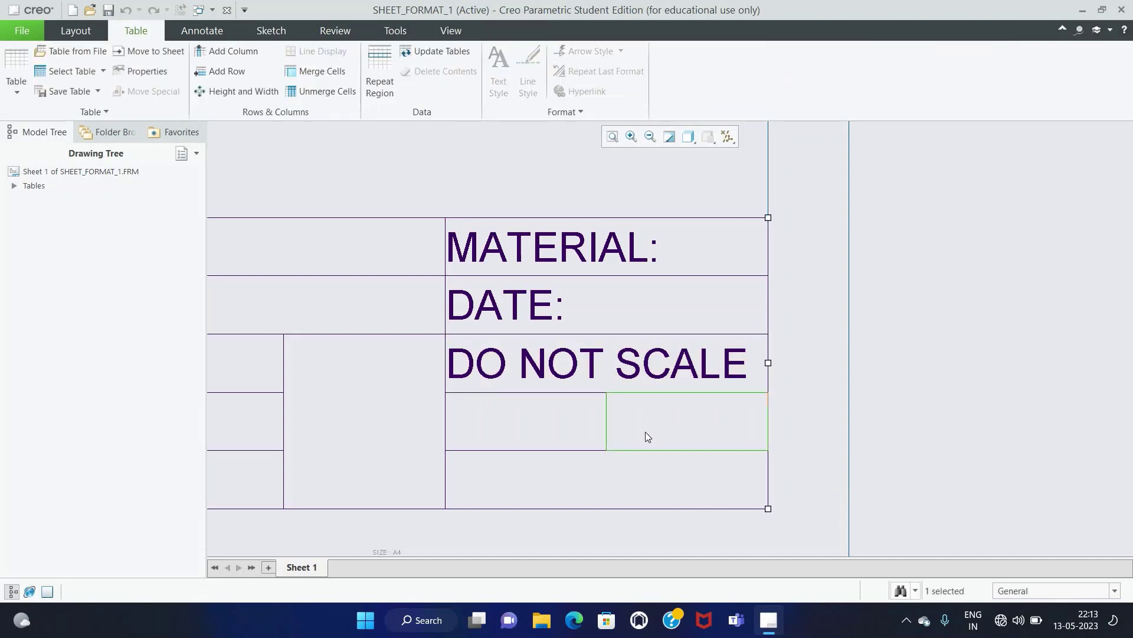
pyautogui.click(119, 52)
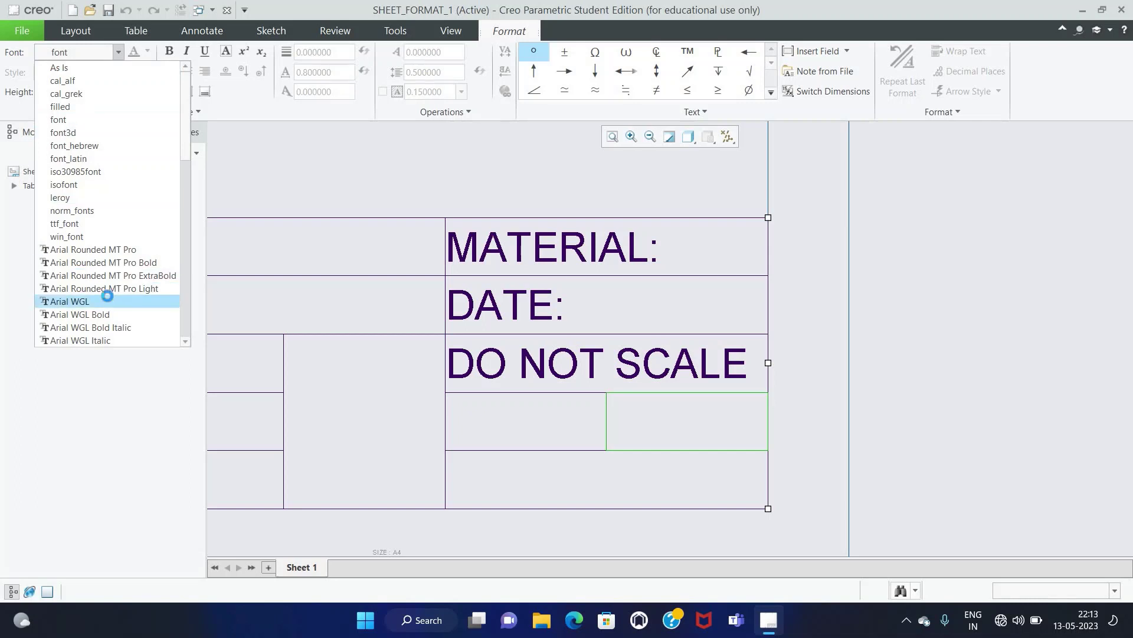
pyautogui.click(70, 301)
pyautogui.click(187, 92)
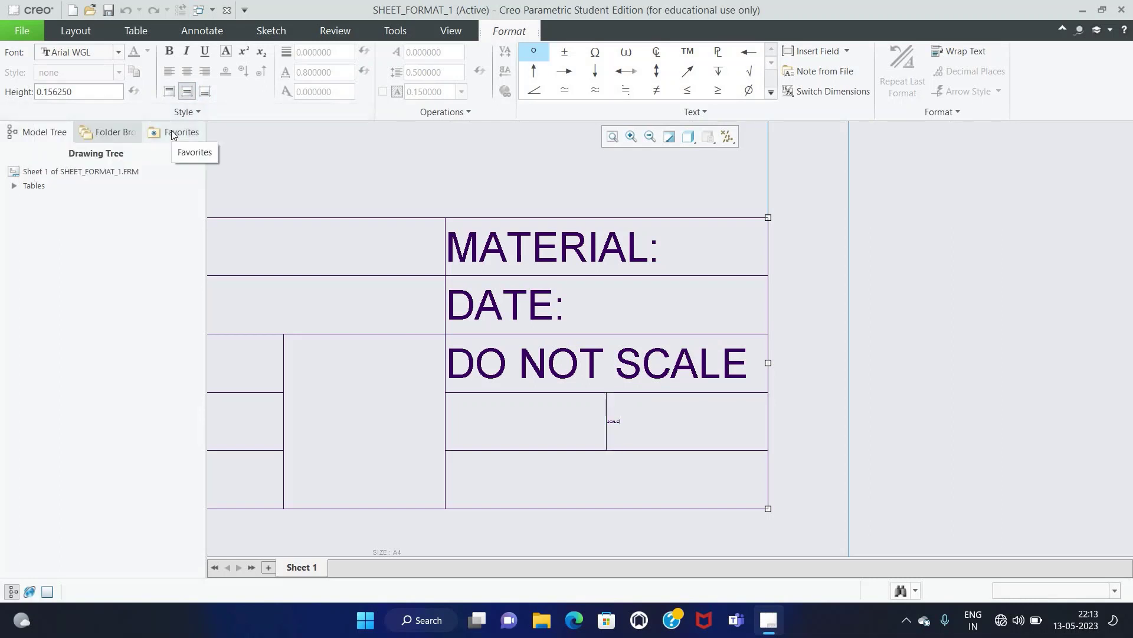
pyautogui.doubleClick(93, 95)
pyautogui.write('1.8')
pyautogui.press('Return')
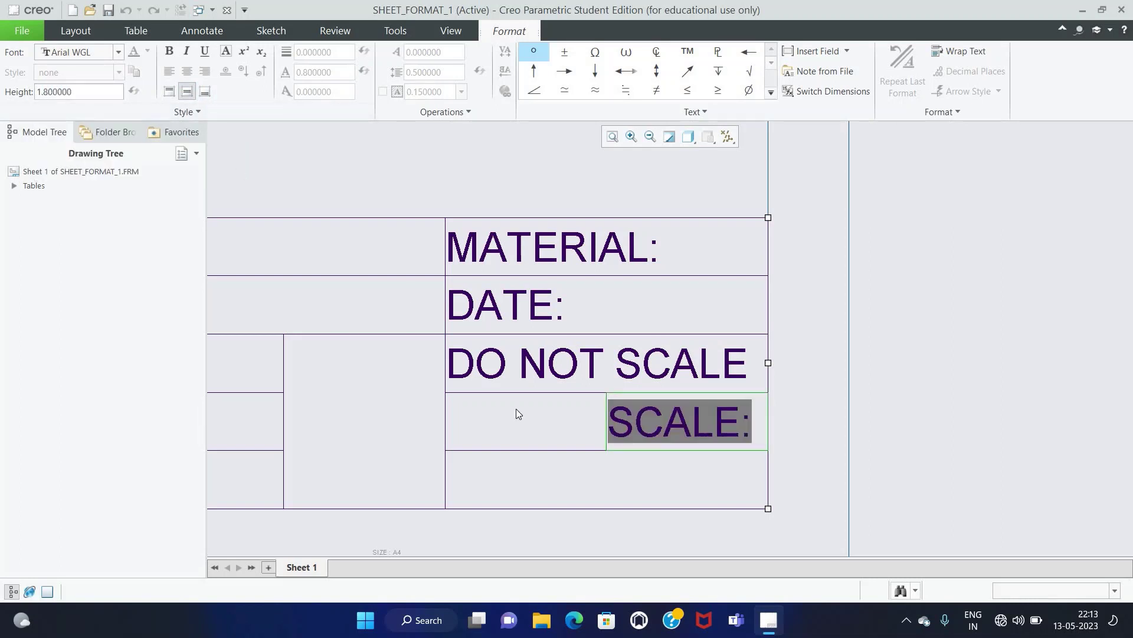
pyautogui.click(540, 435)
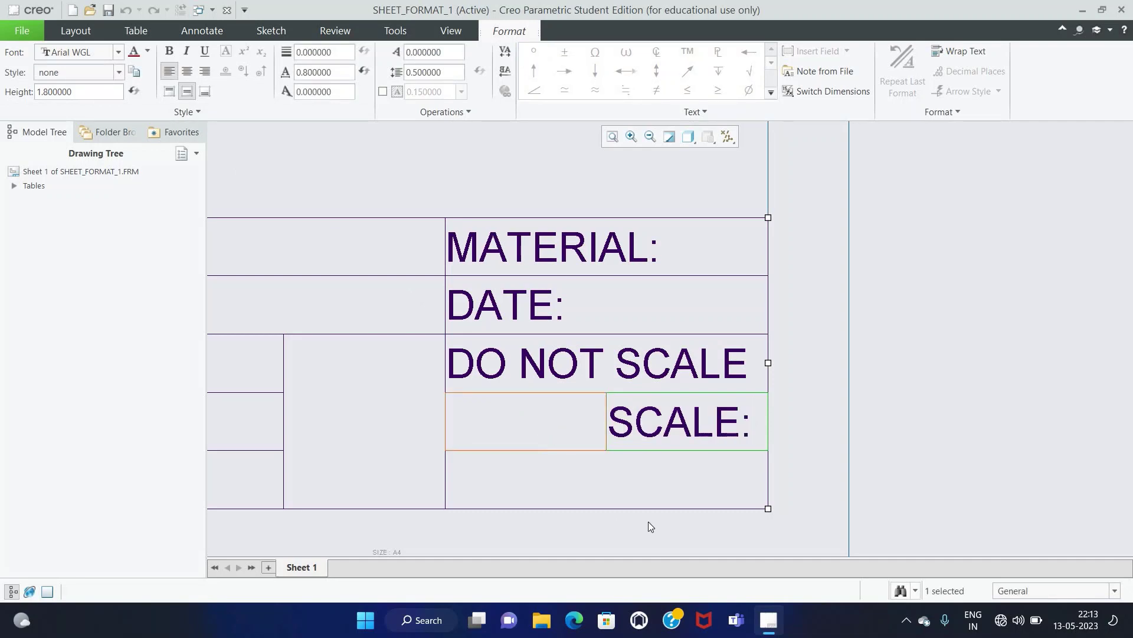
pyautogui.doubleClick(539, 413)
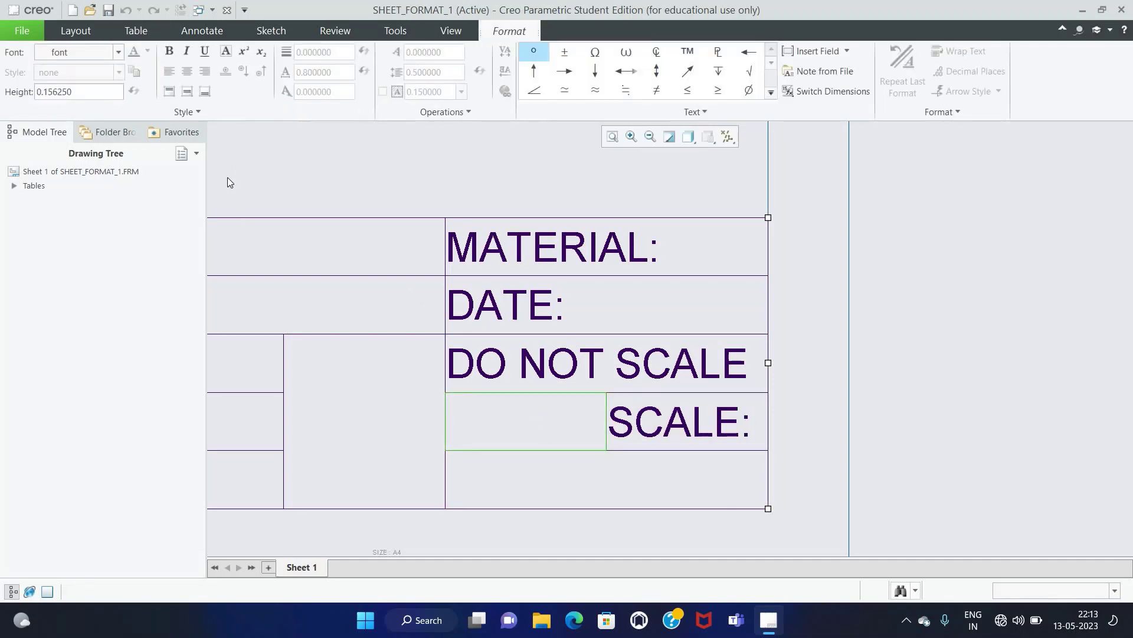
# Step: Type FORMAT: in Arial WGL into the cell left of SCALE:
pyautogui.click(118, 52)
pyautogui.click(142, 225)
pyautogui.scroll(-2, 549, 424)
pyautogui.write('For')
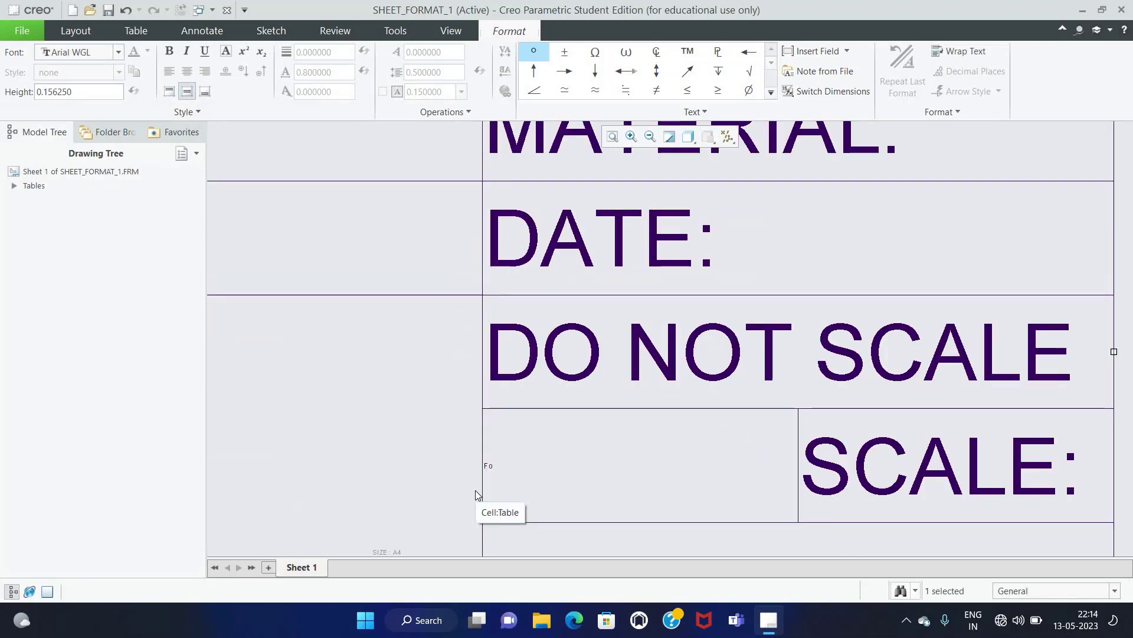
pyautogui.press('BackSpace')
pyautogui.press('BackSpace')
pyautogui.press('BackSpace')
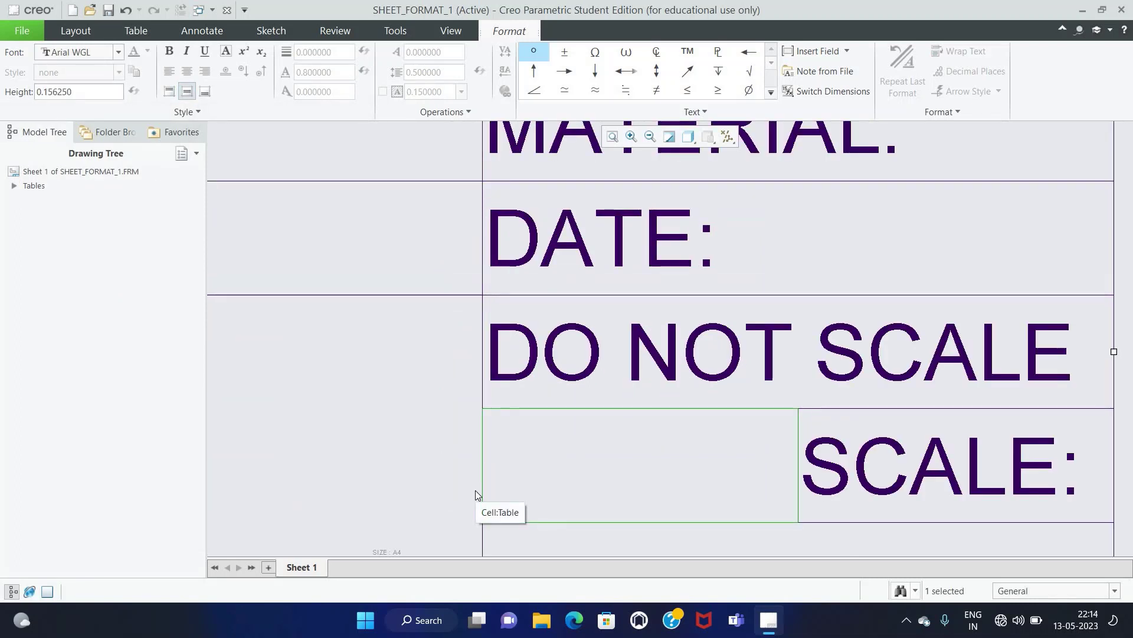
pyautogui.write('FORMAT')
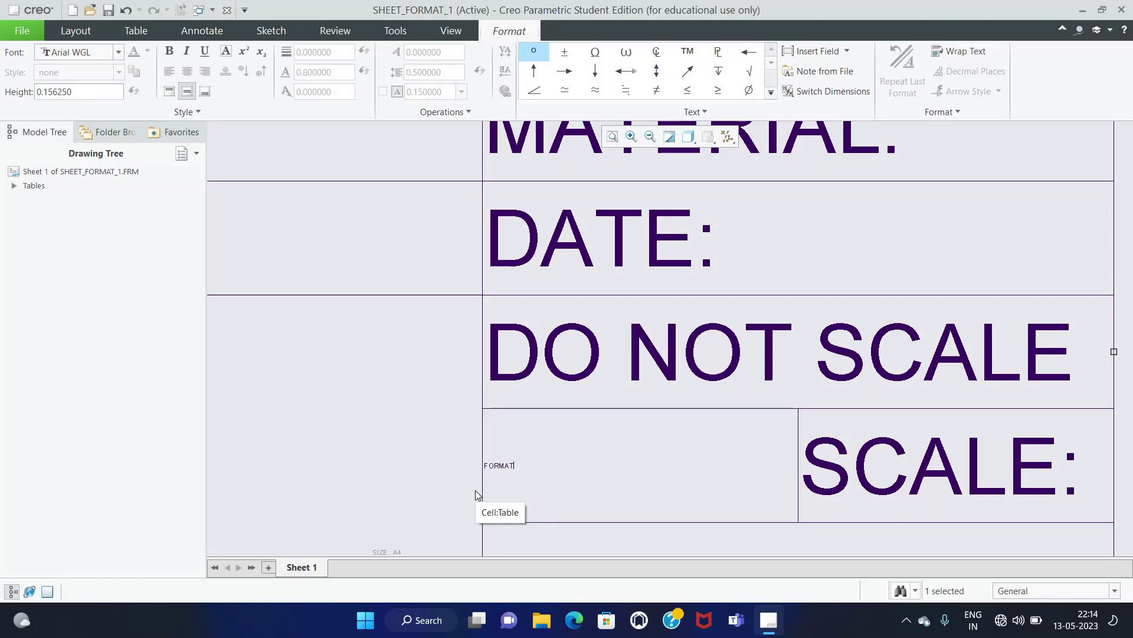
pyautogui.write(':')
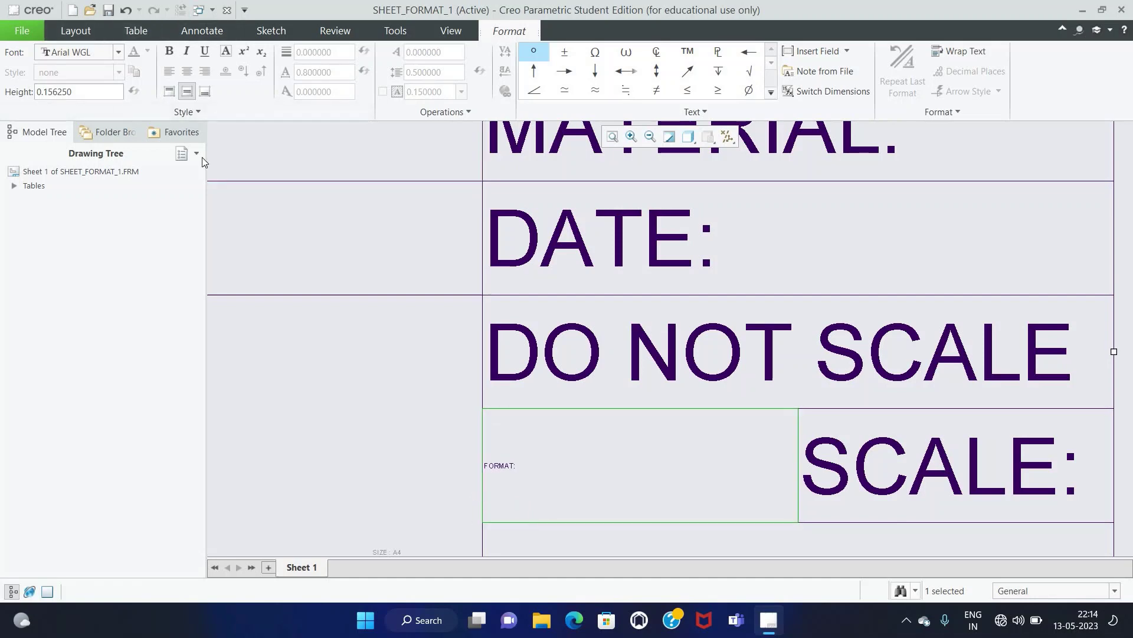
# Step: Set the FORMAT: text height to 1.8
pyautogui.press('Escape')
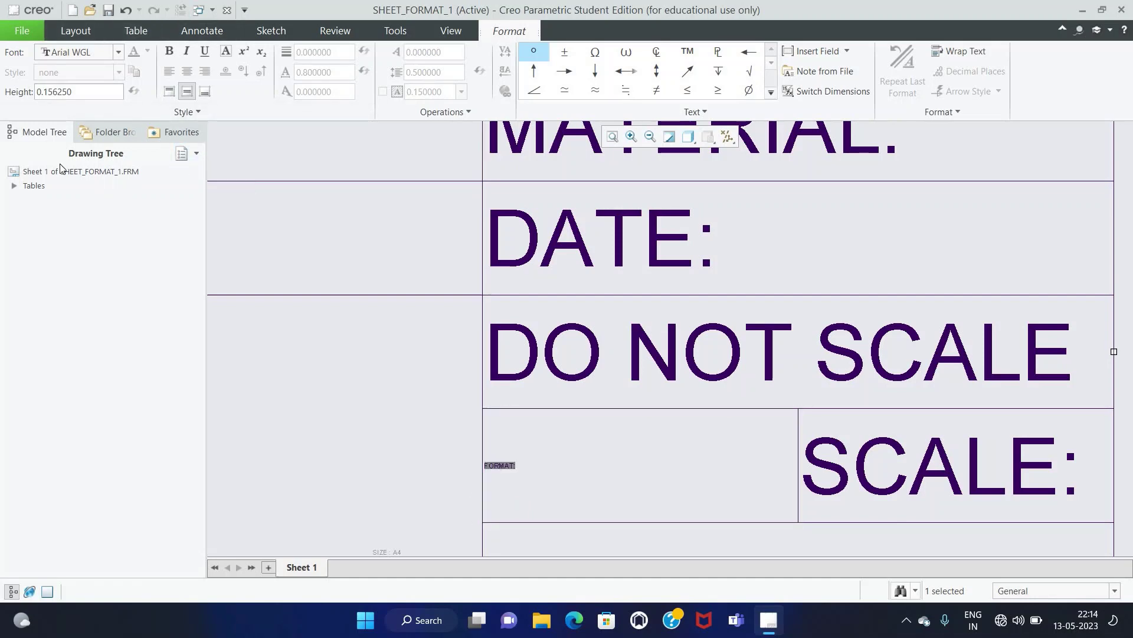
pyautogui.doubleClick(73, 94)
pyautogui.write('1.8')
pyautogui.press('Return')
pyautogui.click(310, 332)
pyautogui.scroll(3, 304, 323)
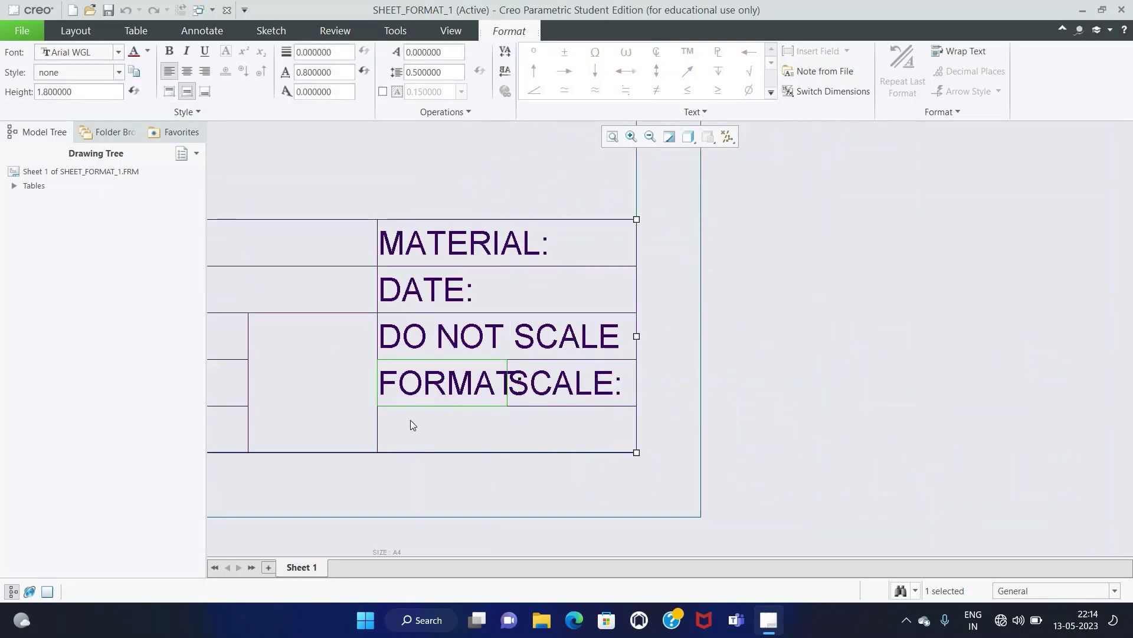
pyautogui.doubleClick(412, 422)
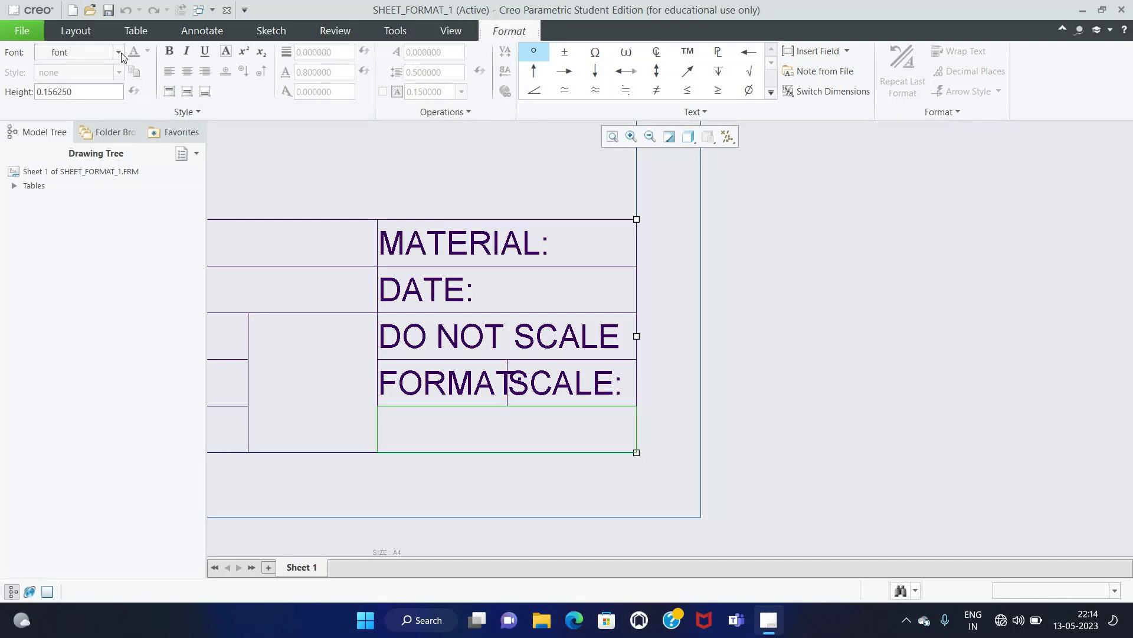
# Step: Enter SHEET NO: in middle-aligned Arial WGL in the bottom-right cell at height 1.8
pyautogui.click(119, 53)
pyautogui.click(87, 300)
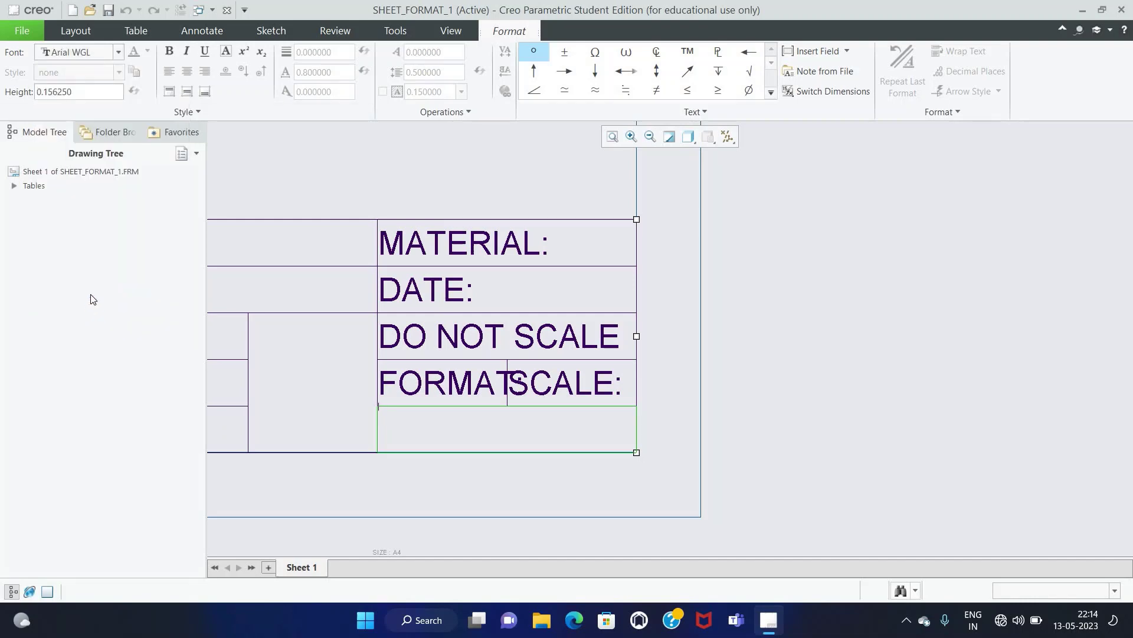
pyautogui.click(187, 91)
pyautogui.write('SHEET')
pyautogui.write('no:')
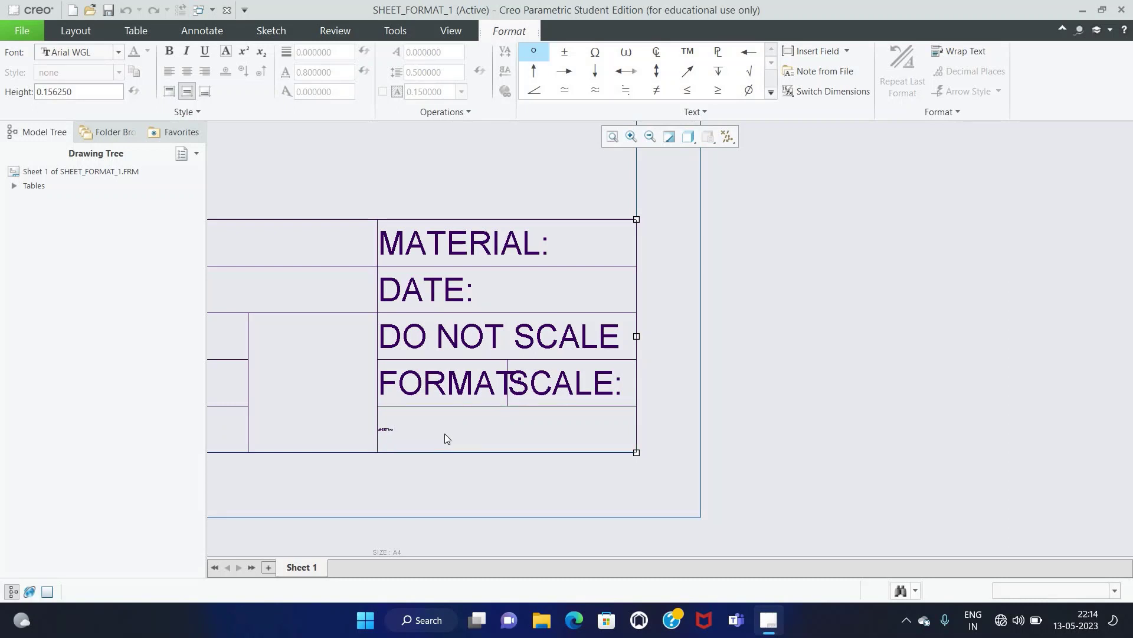
pyautogui.hotkey('ctrl', 'a')
pyautogui.doubleClick(97, 93)
pyautogui.write('1')
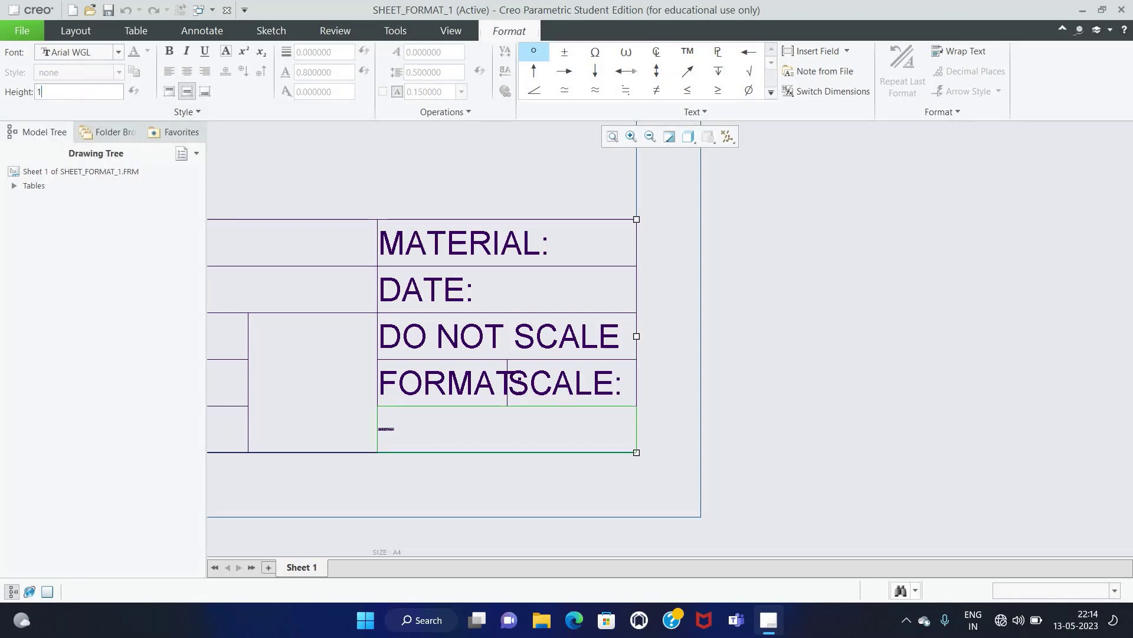
pyautogui.press('Return')
pyautogui.click(788, 374)
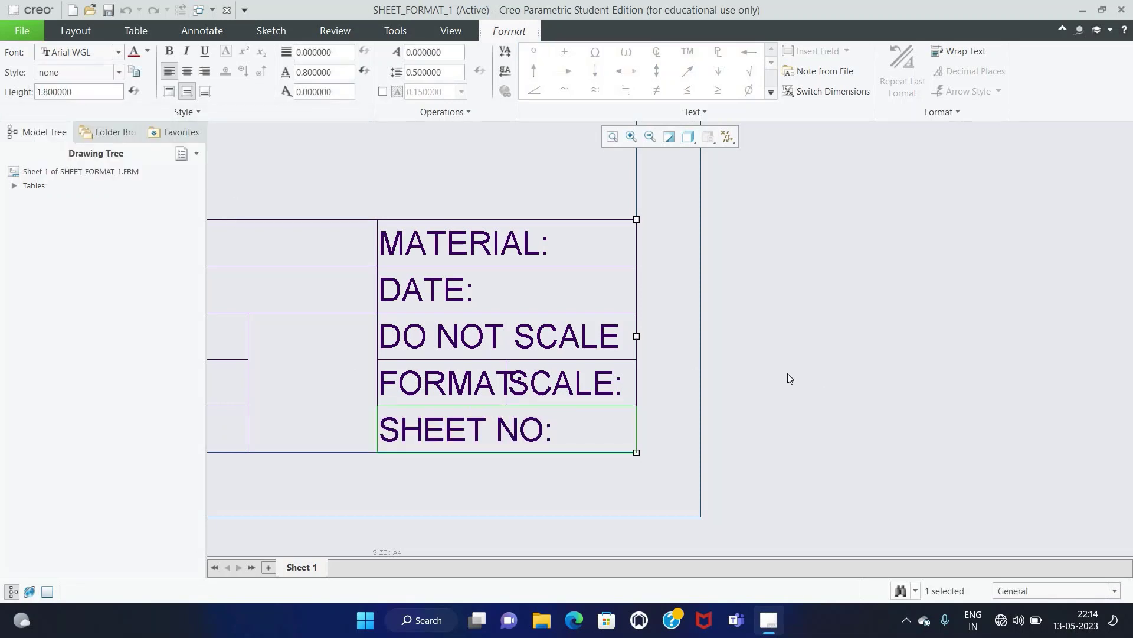
# Step: Add the sheet number 1 after SHEET NO:
pyautogui.doubleClick(603, 441)
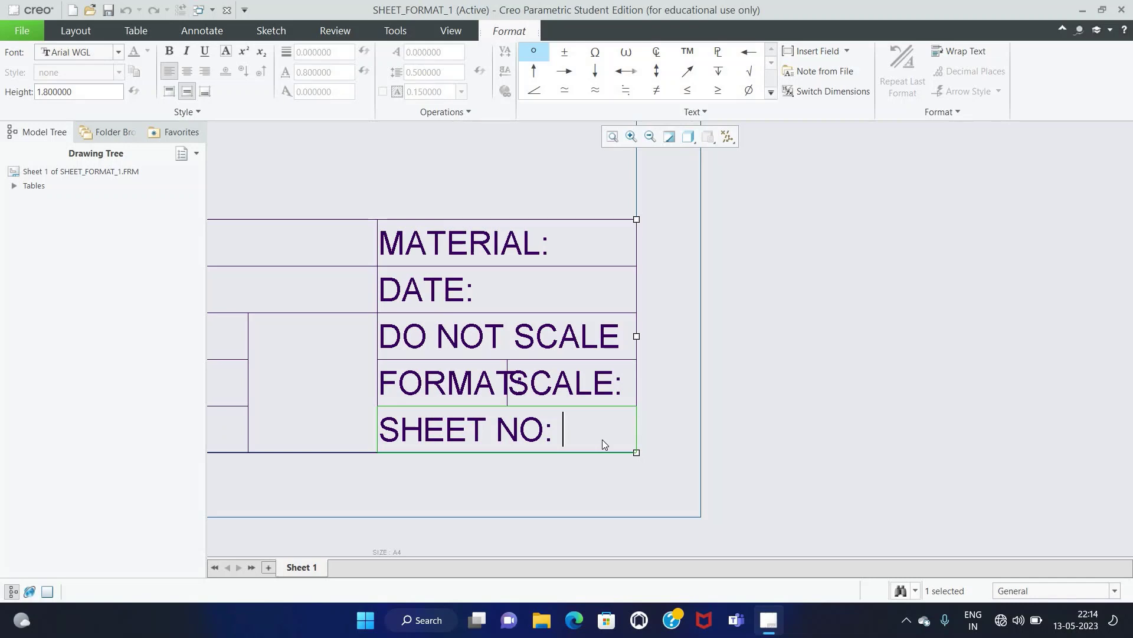
pyautogui.write('1')
pyautogui.click(823, 441)
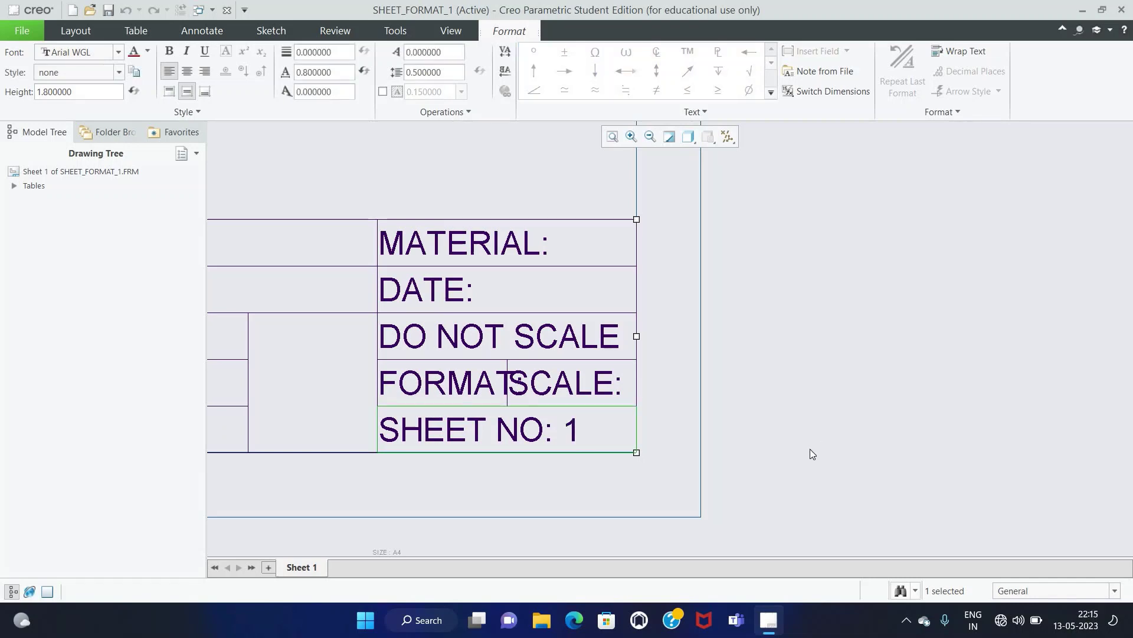
pyautogui.scroll(3, 810, 449)
pyautogui.click(692, 146)
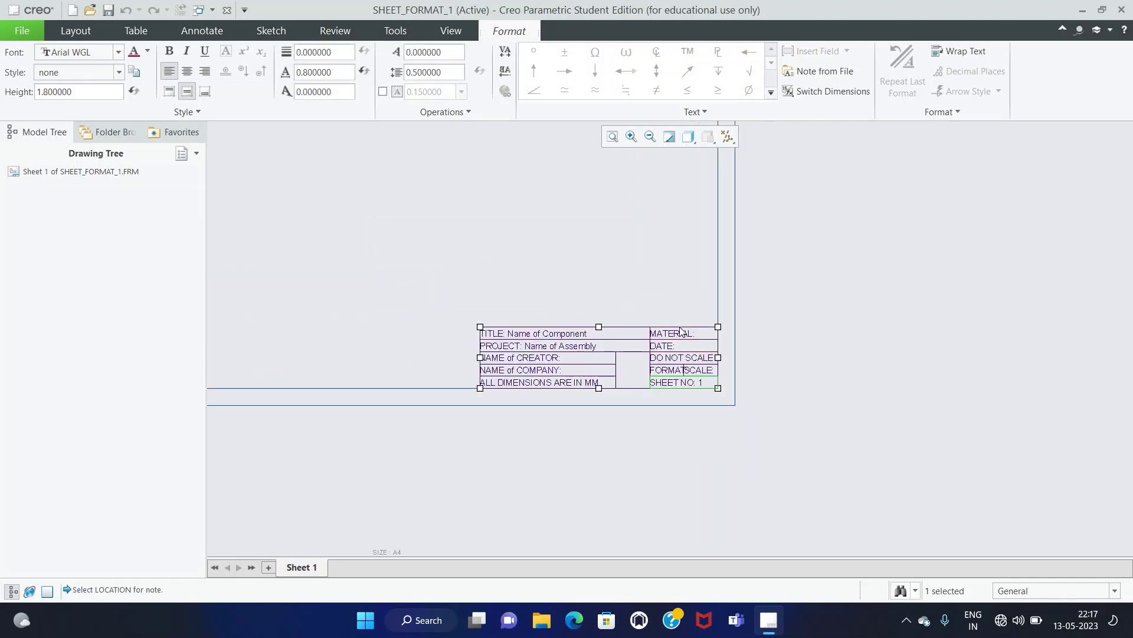
# Step: Change the width of the column starting with MATERIAL in Height and Width
pyautogui.click(681, 278)
pyautogui.scroll(-2, 675, 321)
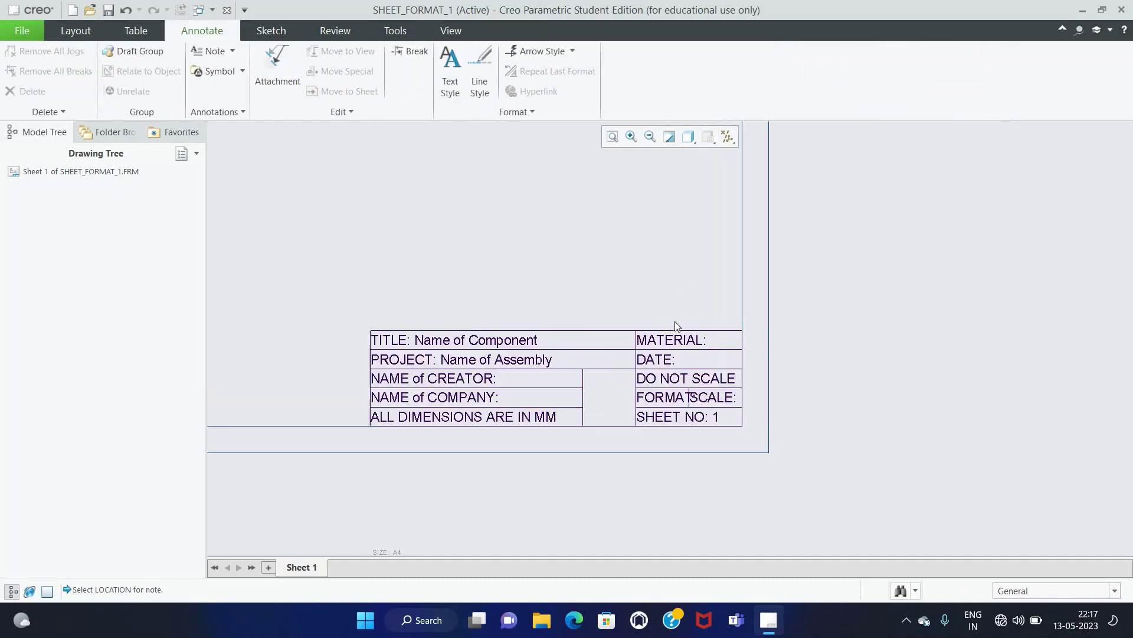
pyautogui.scroll(-2, 675, 321)
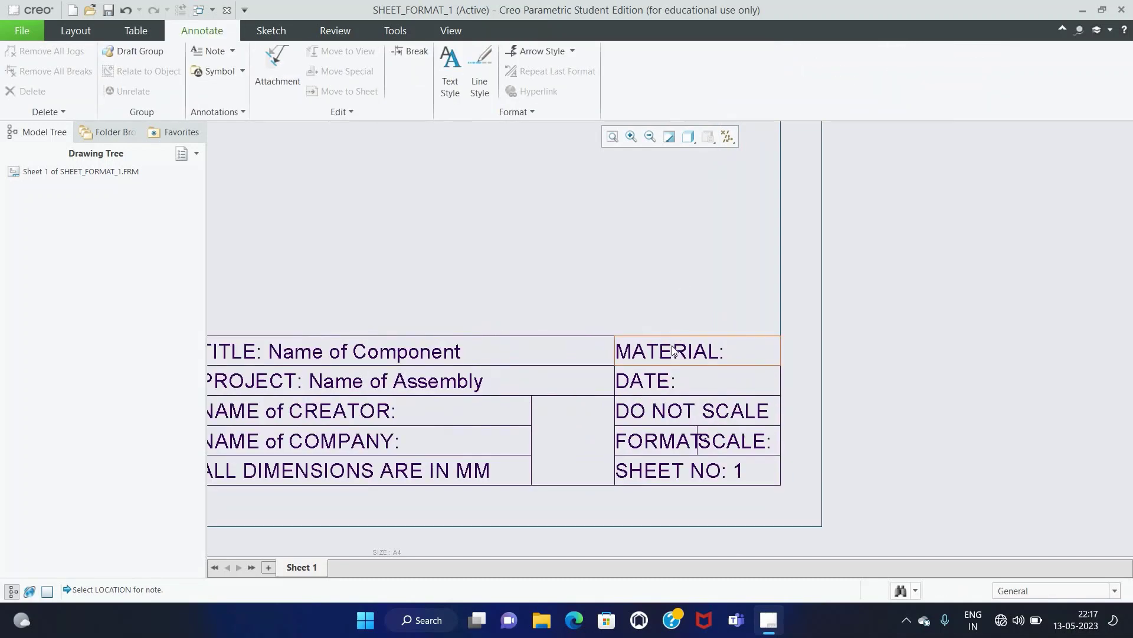
pyautogui.click(136, 31)
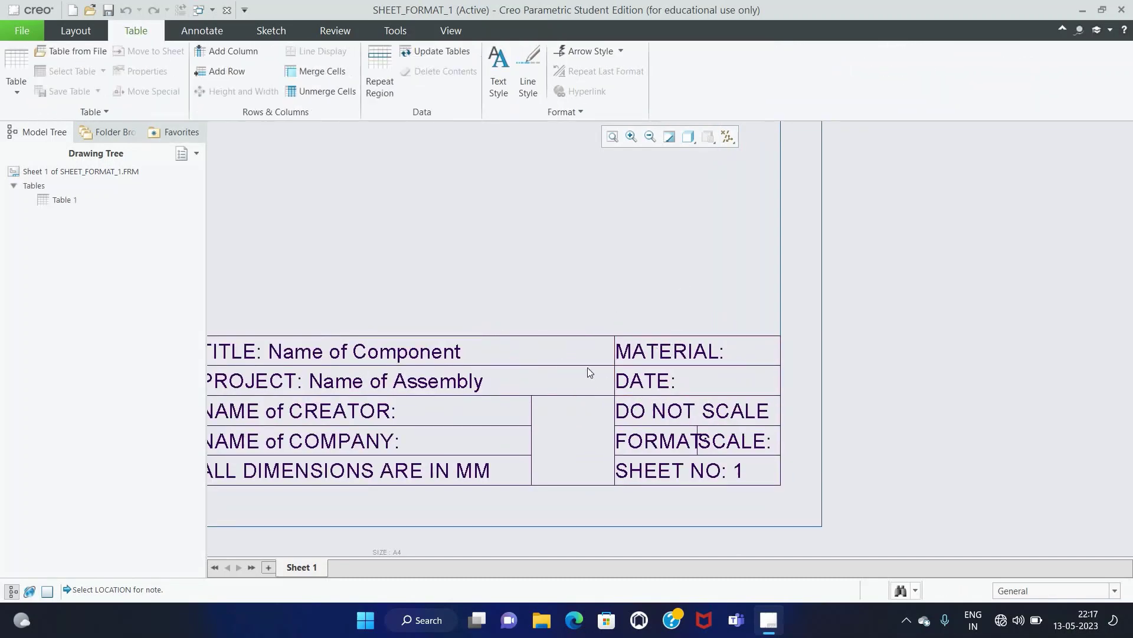
pyautogui.click(642, 334)
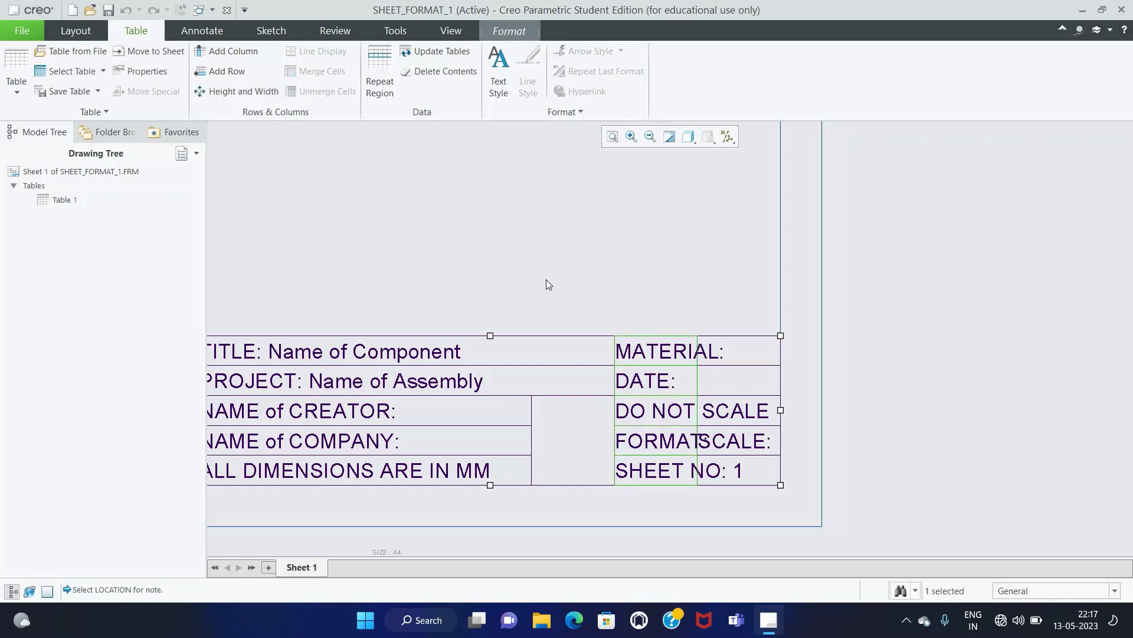
pyautogui.click(277, 95)
pyautogui.doubleClick(614, 341)
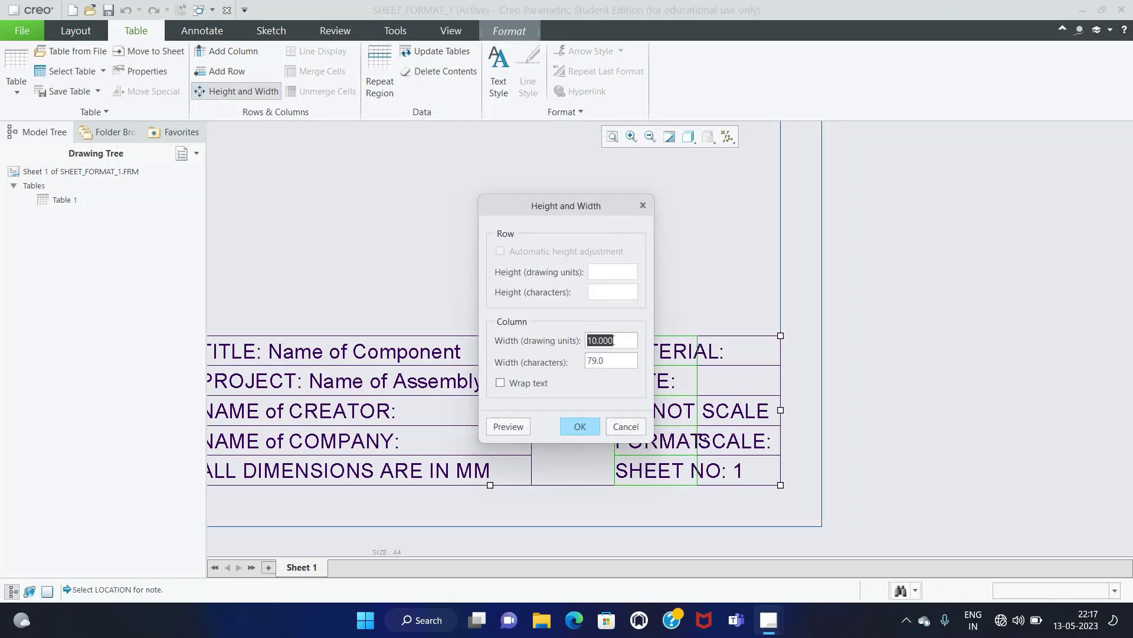
pyautogui.write('25')
pyautogui.click(580, 429)
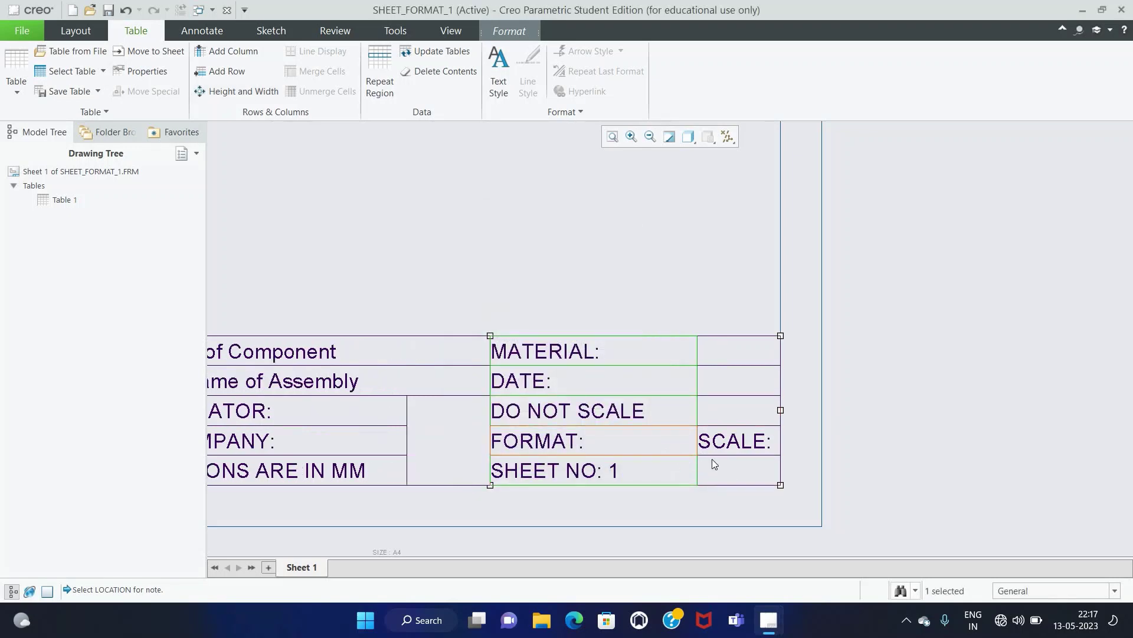
# Step: Change the width of the rightmost title-block column in Height and Width
pyautogui.keyDown('ctrl'); pyautogui.click(723, 345); pyautogui.keyUp('ctrl')
pyautogui.click(856, 402)
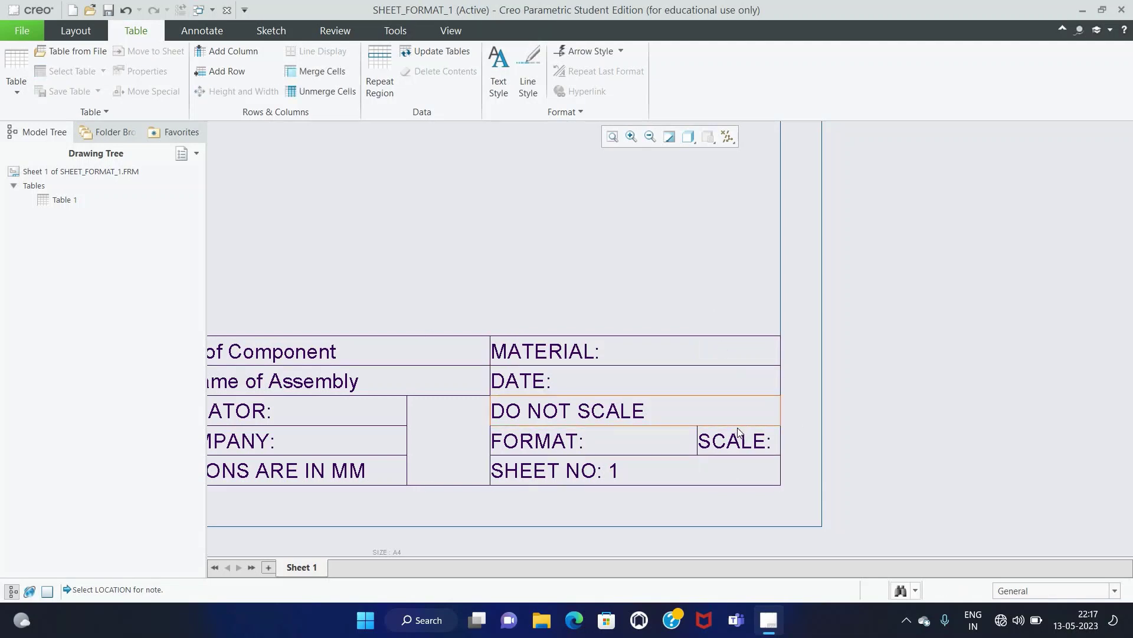
pyautogui.click(733, 338)
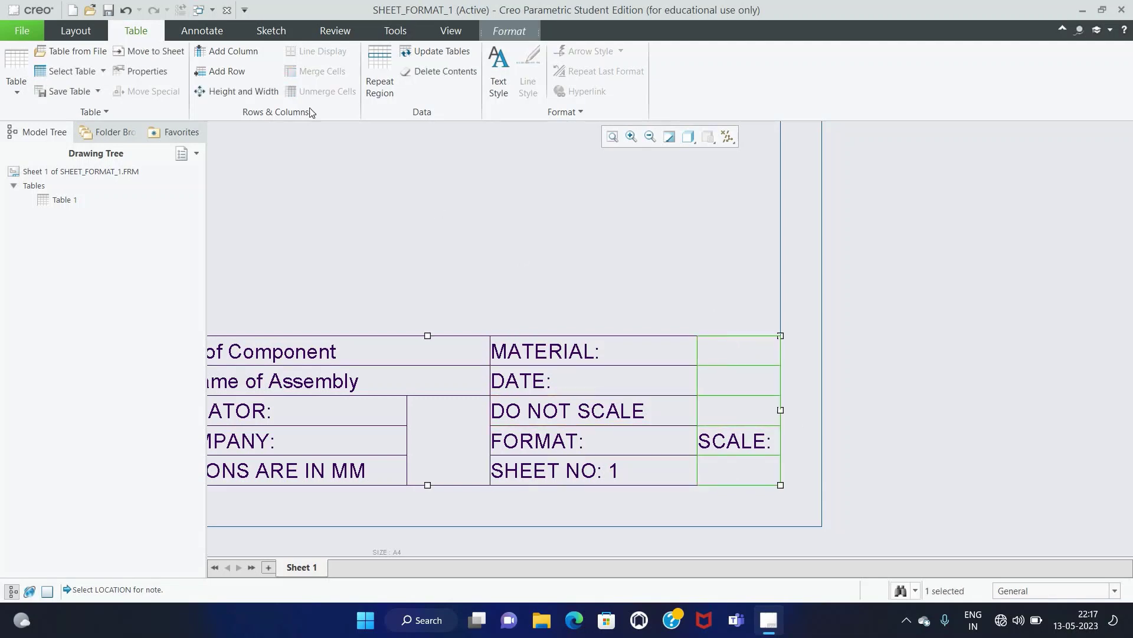
pyautogui.click(243, 91)
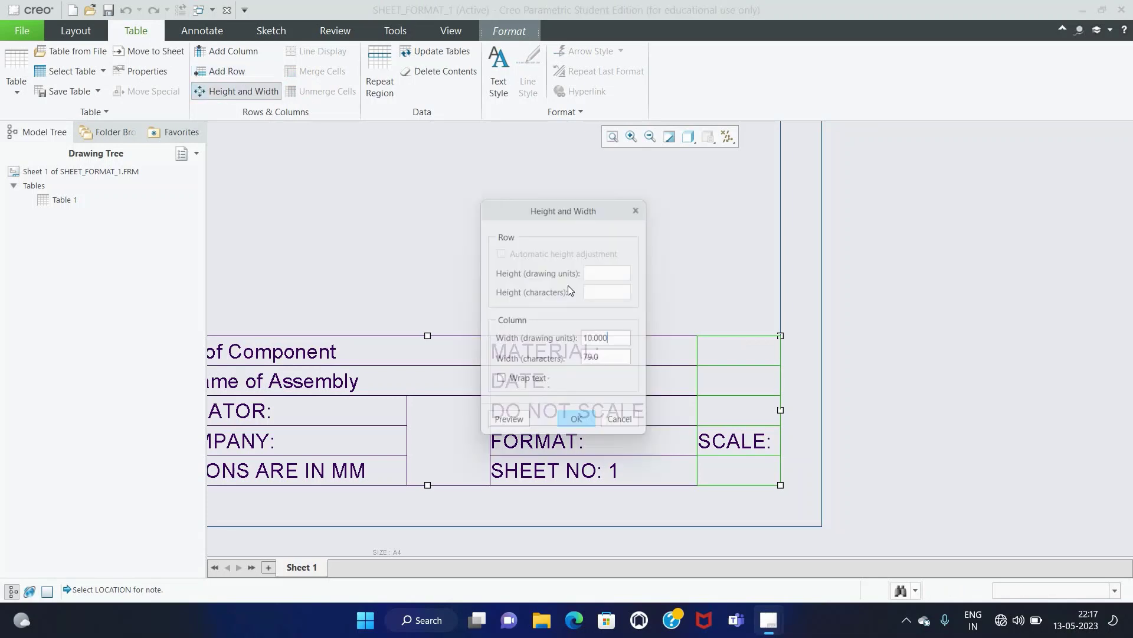
pyautogui.doubleClick(617, 341)
pyautogui.write('15')
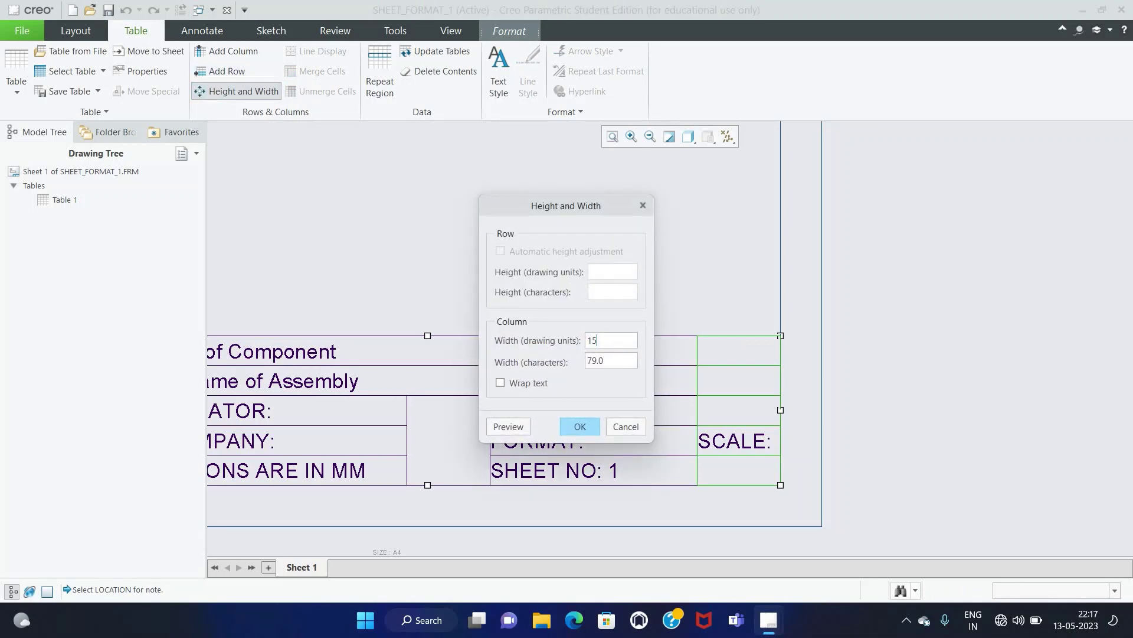
pyautogui.click(579, 426)
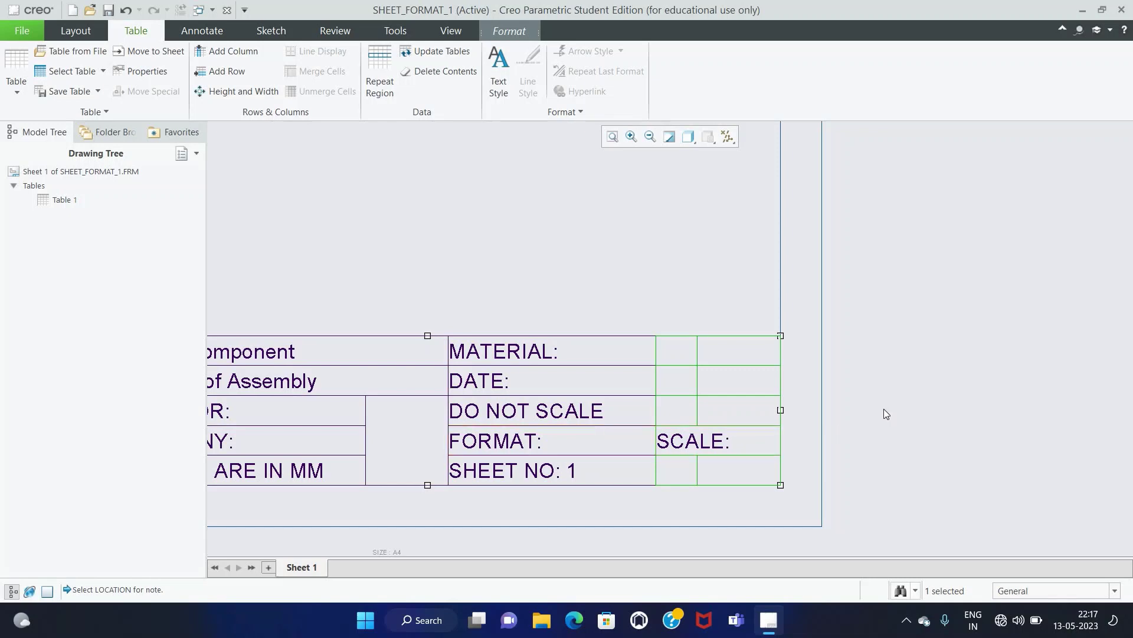
pyautogui.click(856, 430)
pyautogui.scroll(-2, 856, 430)
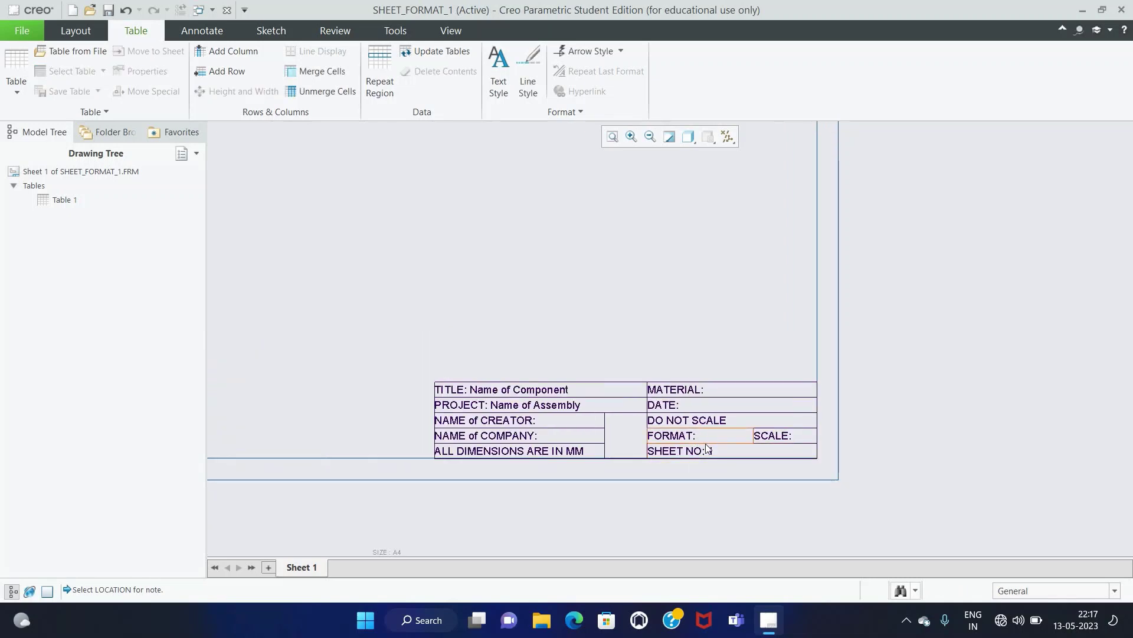
# Step: Append A4 to the FORMAT: cell so it reads FORMAT: A4
pyautogui.doubleClick(699, 437)
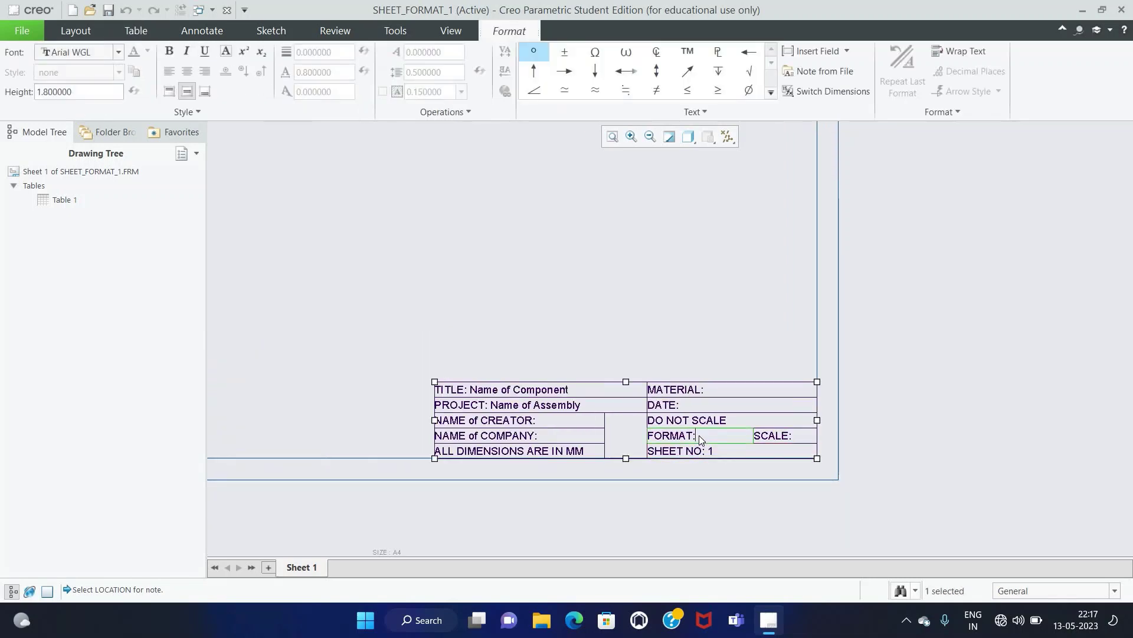
pyautogui.write(' A')
pyautogui.write('$')
pyautogui.press('BackSpace')
pyautogui.write('4')
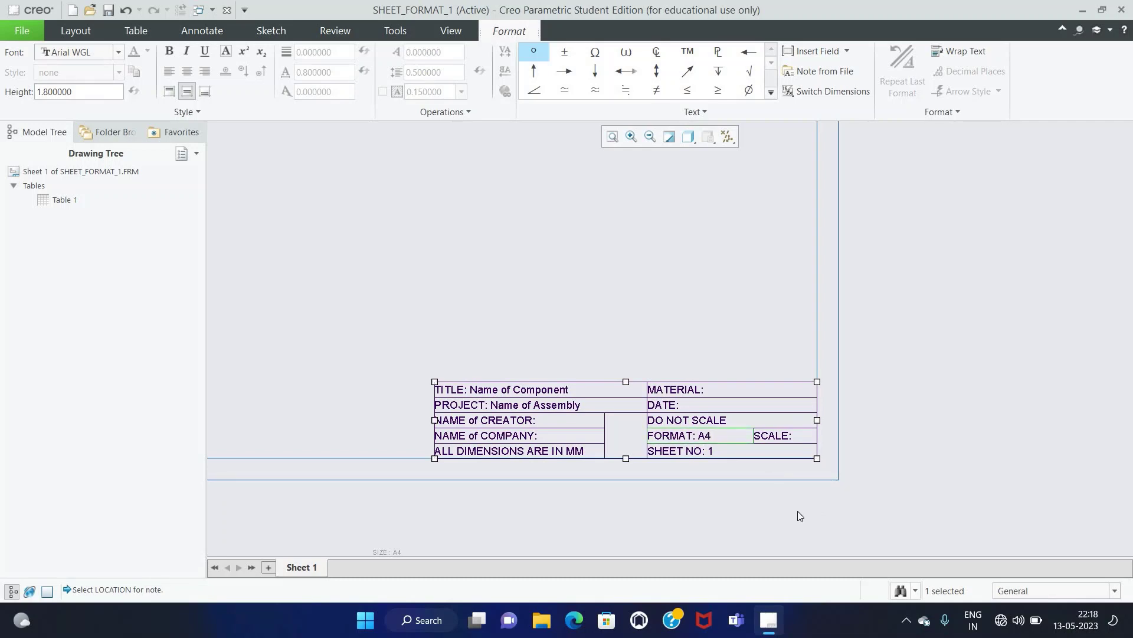
pyautogui.click(798, 511)
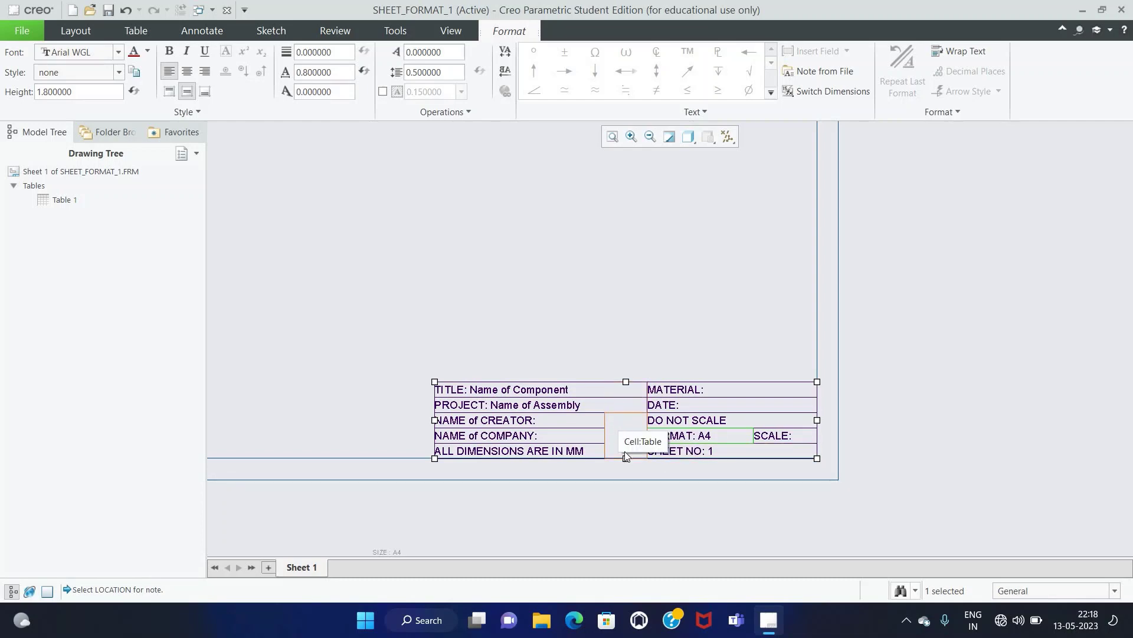
pyautogui.click(623, 393)
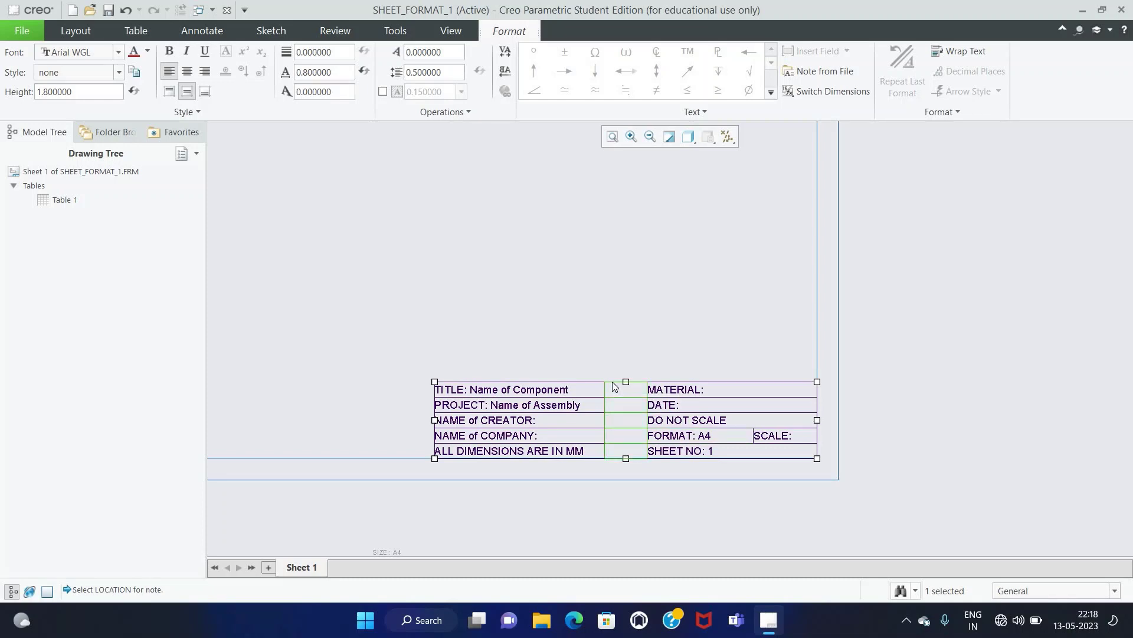
# Step: Set the empty middle title-block column's width to 30 drawing units
pyautogui.click(536, 292)
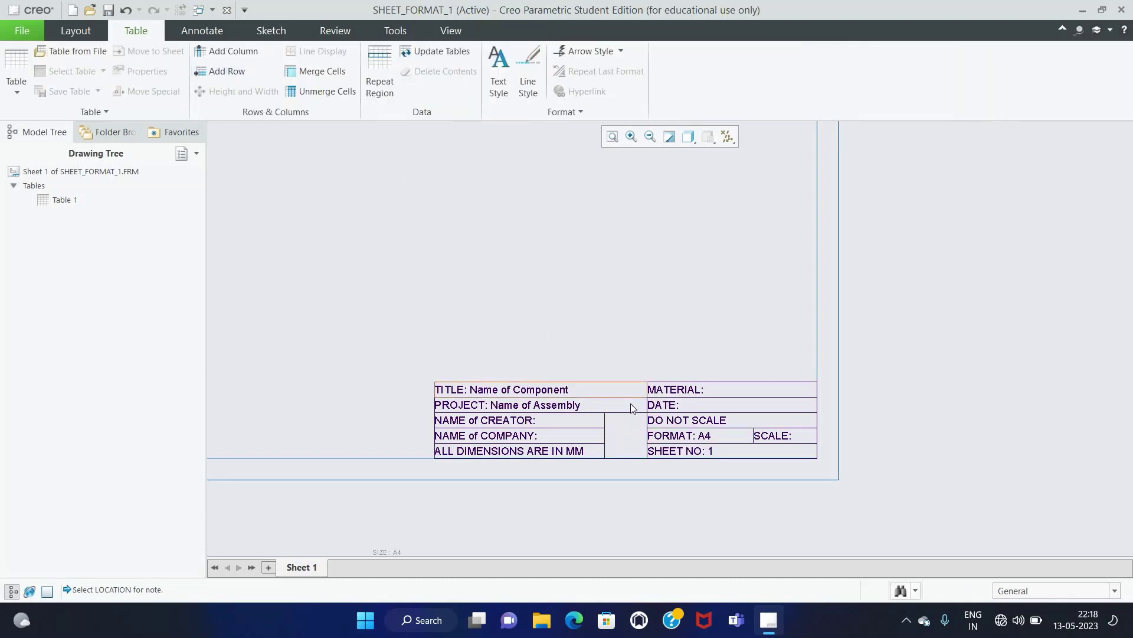
pyautogui.click(616, 382)
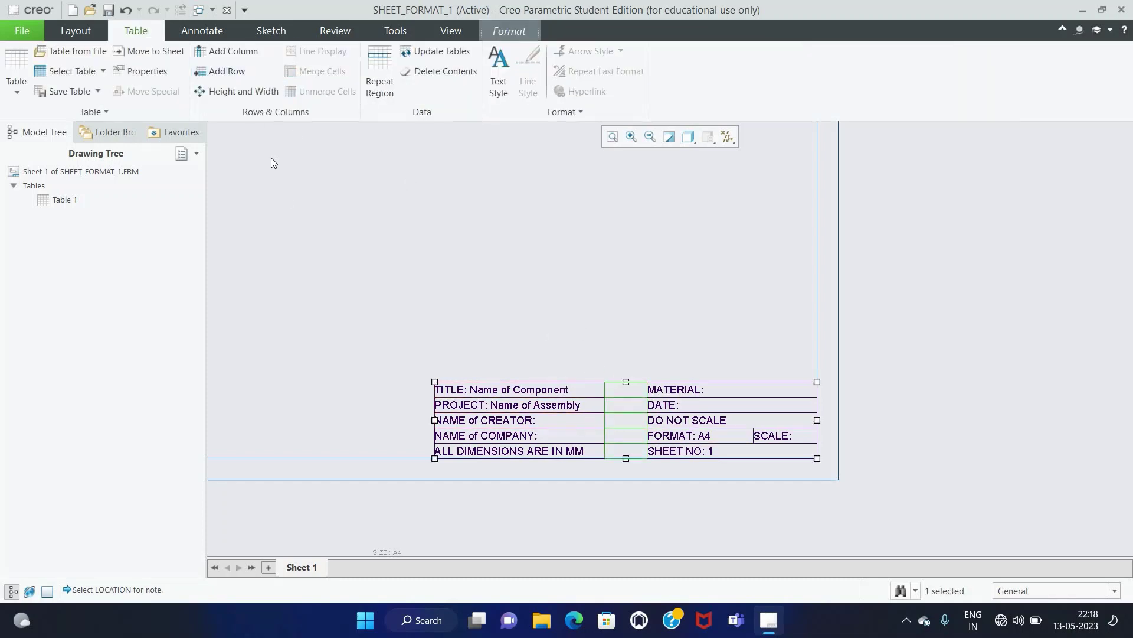
pyautogui.click(255, 92)
pyautogui.moveTo(587, 340); pyautogui.dragTo(614, 340)
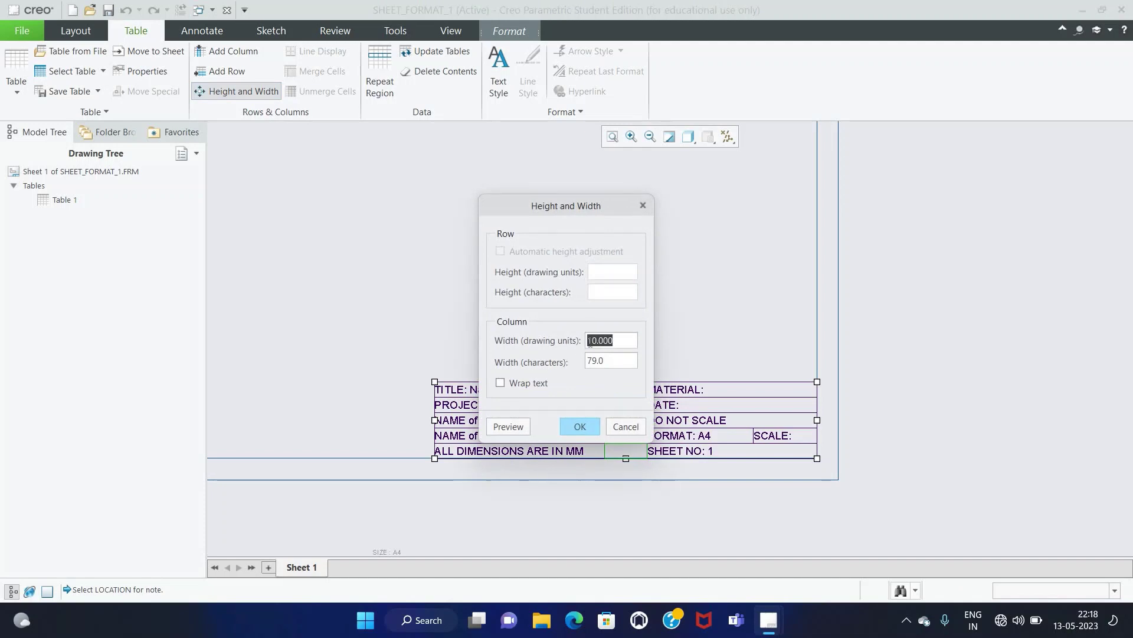
pyautogui.write('30')
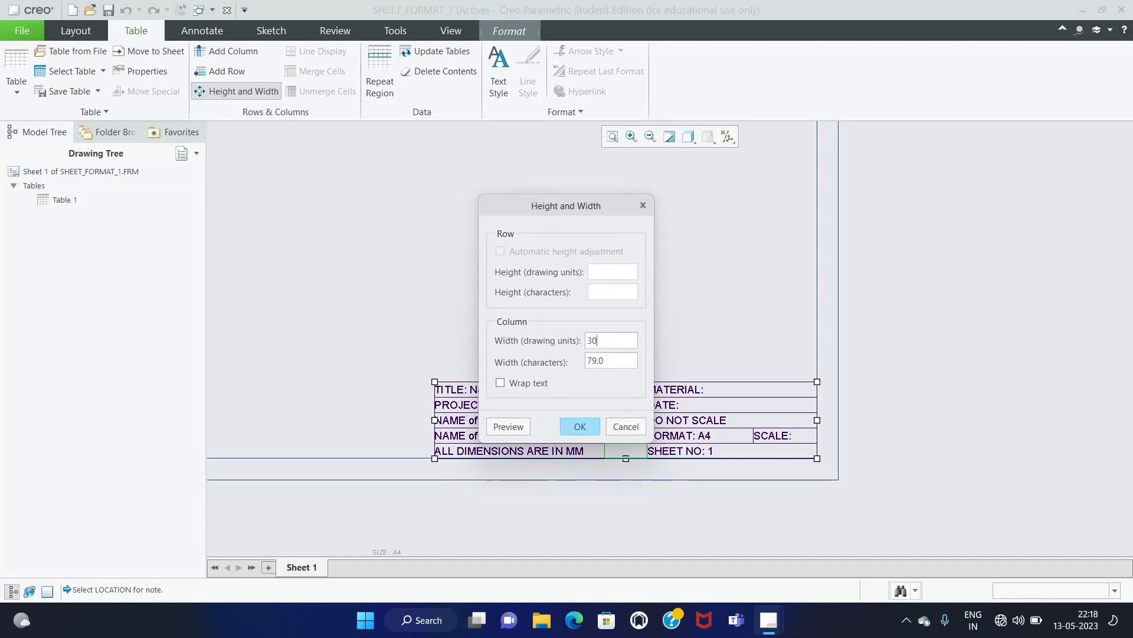
pyautogui.click(580, 426)
pyautogui.click(617, 324)
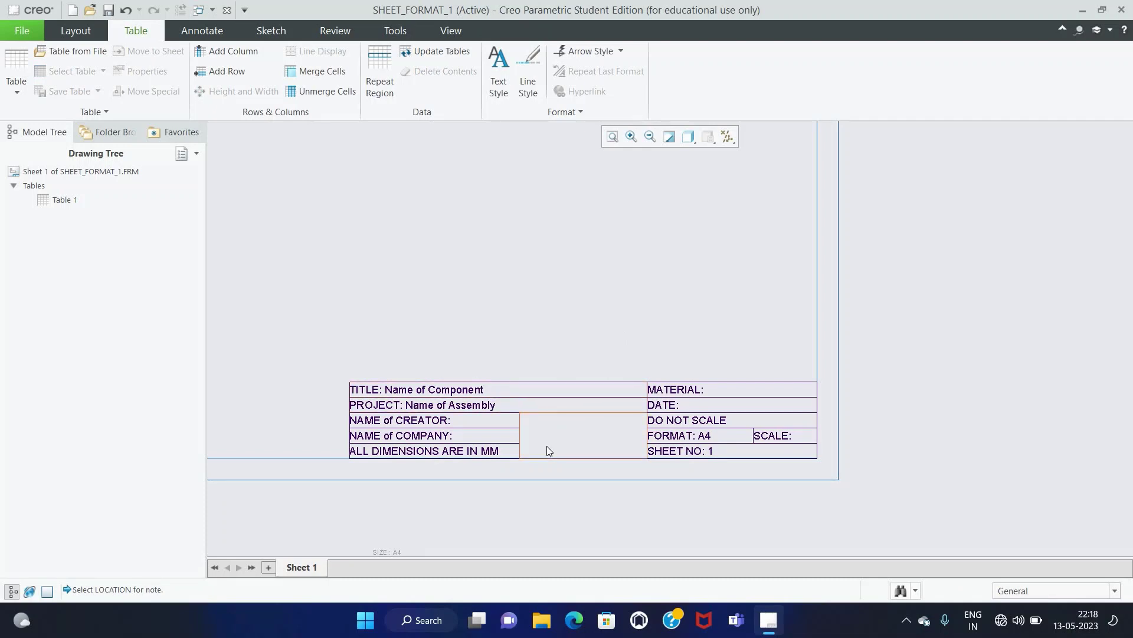
pyautogui.scroll(-1, 588, 484)
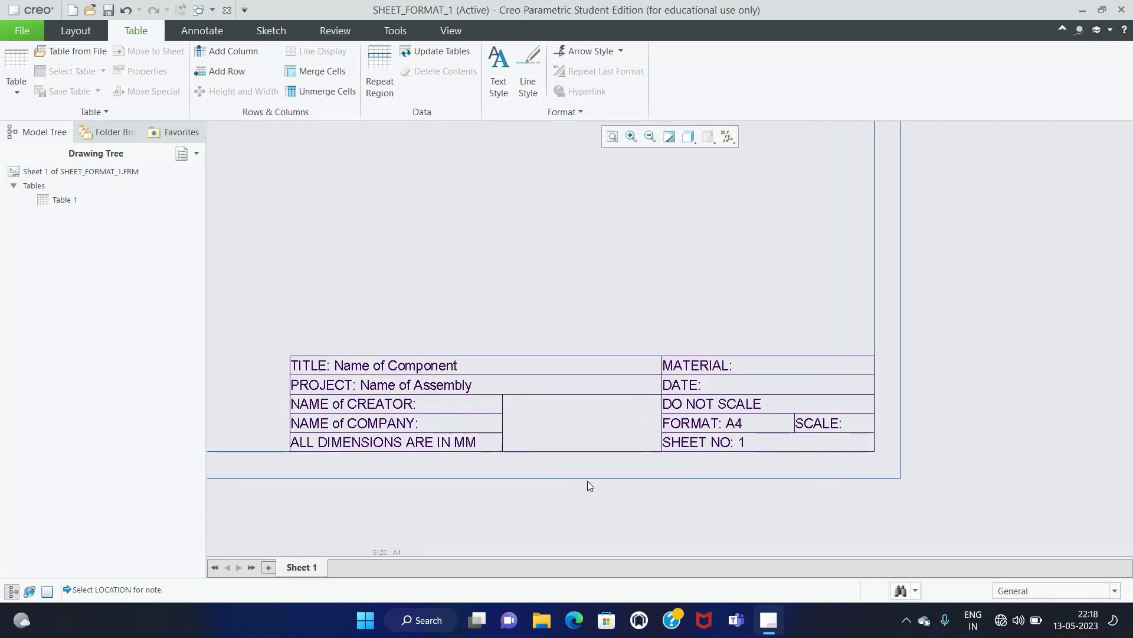
pyautogui.scroll(-1, 587, 481)
# Step: Sketch a horizontal line and a vertical line crossing it inside the empty middle cell
pyautogui.click(285, 35)
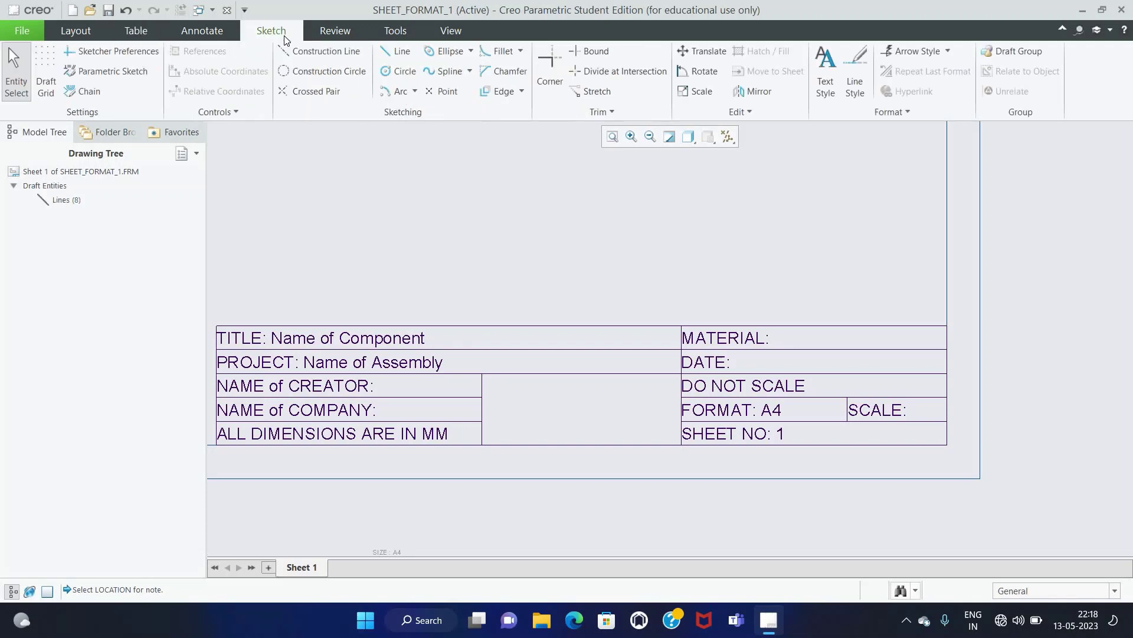
pyautogui.scroll(-1, 568, 409)
pyautogui.click(396, 51)
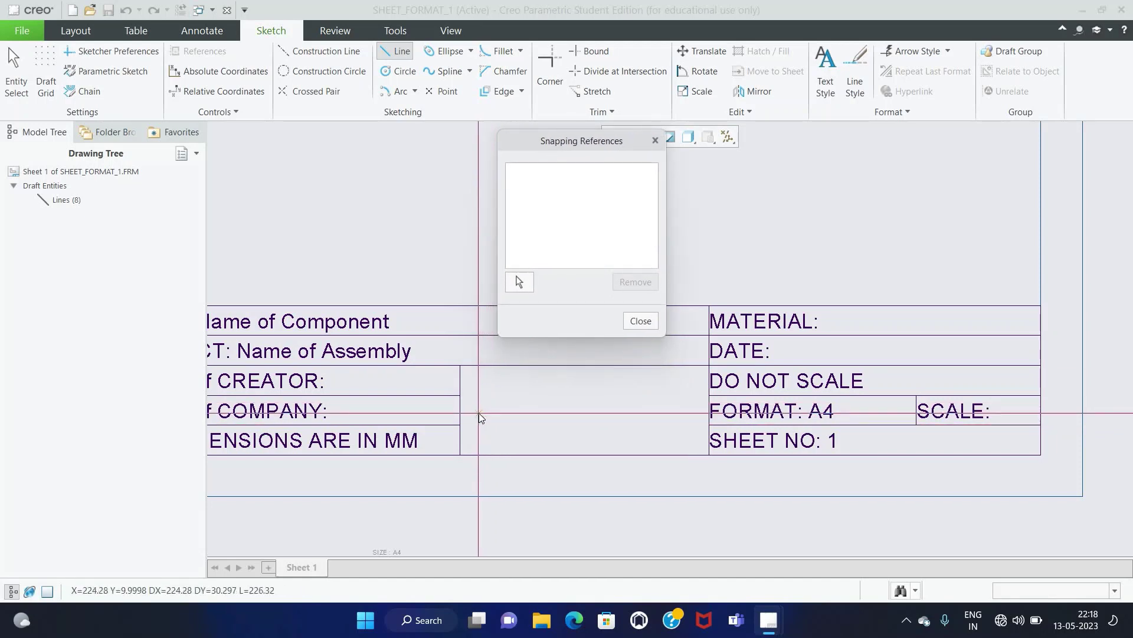
pyautogui.click(479, 412)
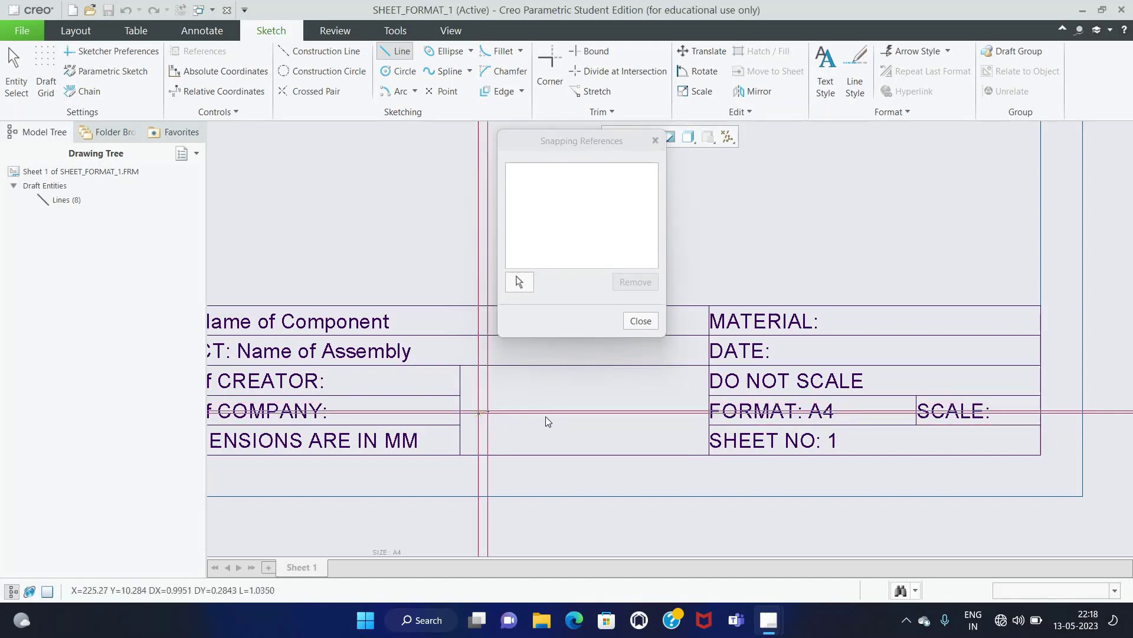
pyautogui.click(683, 413)
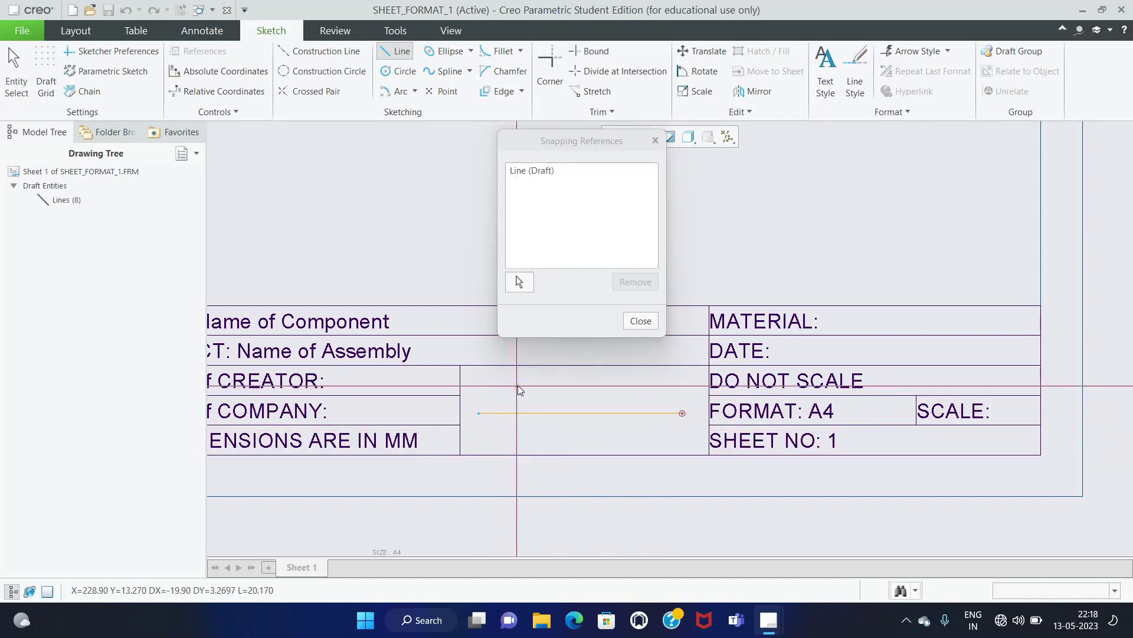
pyautogui.click(519, 382)
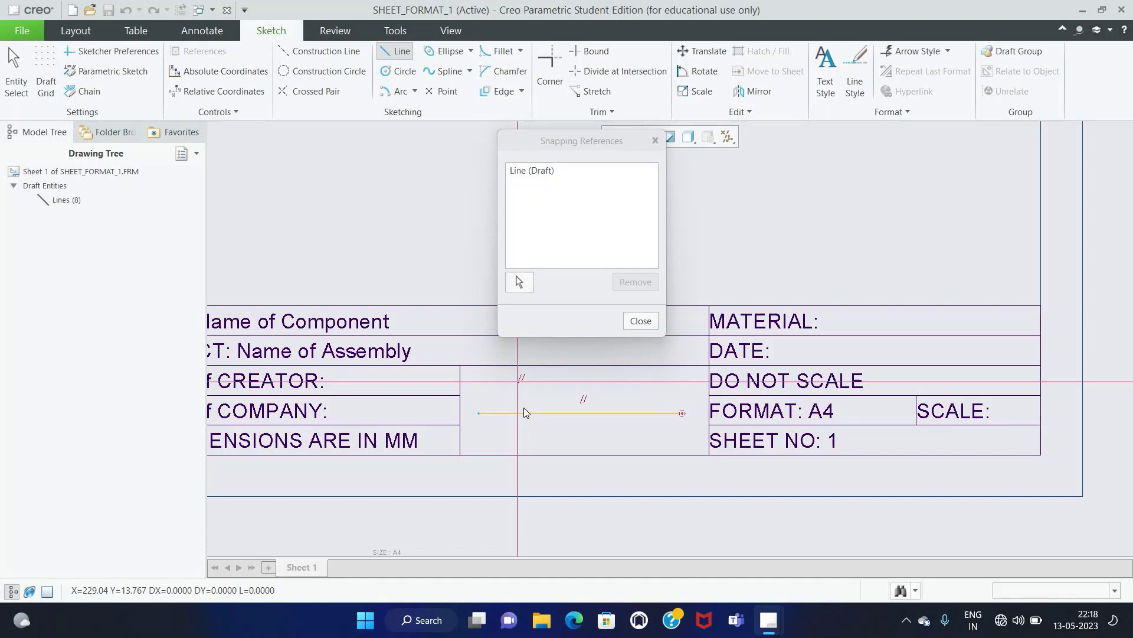
pyautogui.click(519, 443)
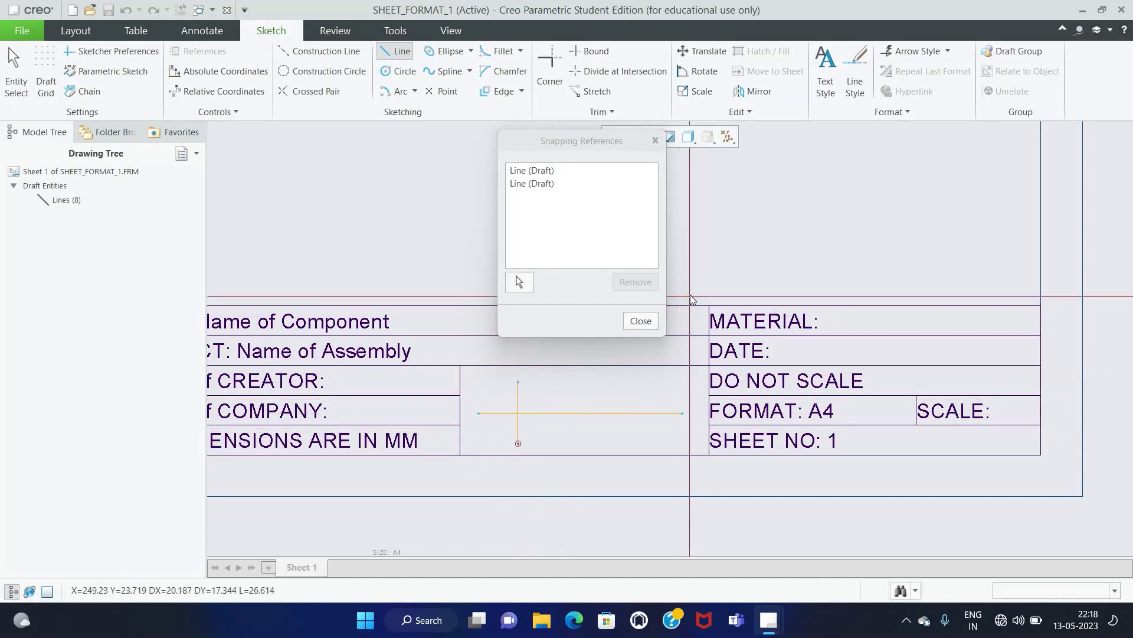
pyautogui.click(641, 320)
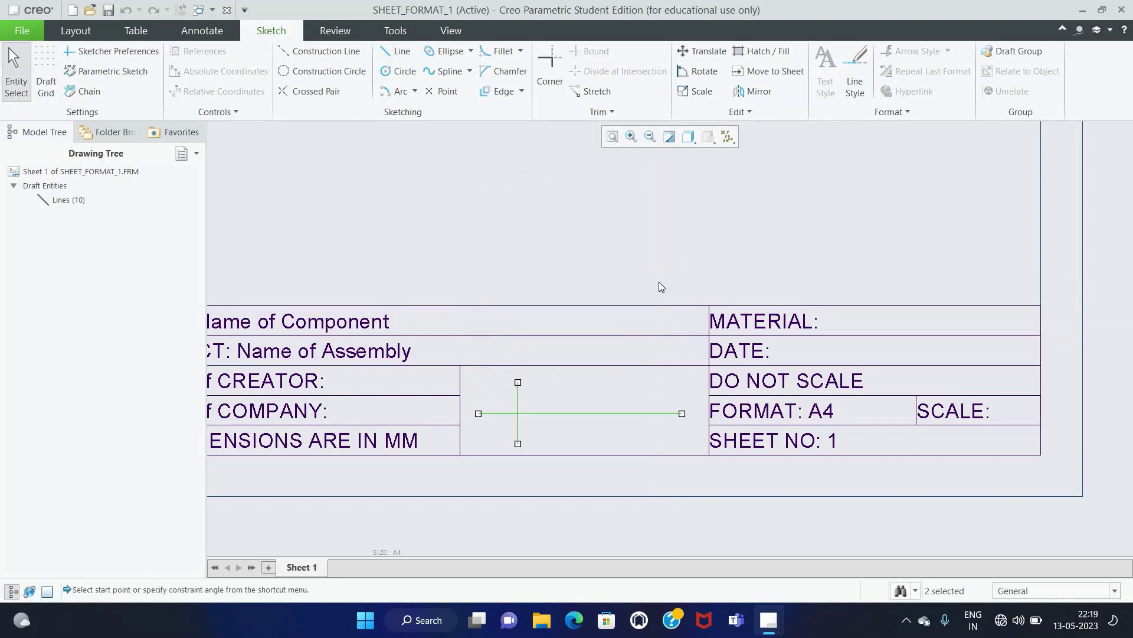
pyautogui.click(581, 499)
pyautogui.scroll(-2, 496, 383)
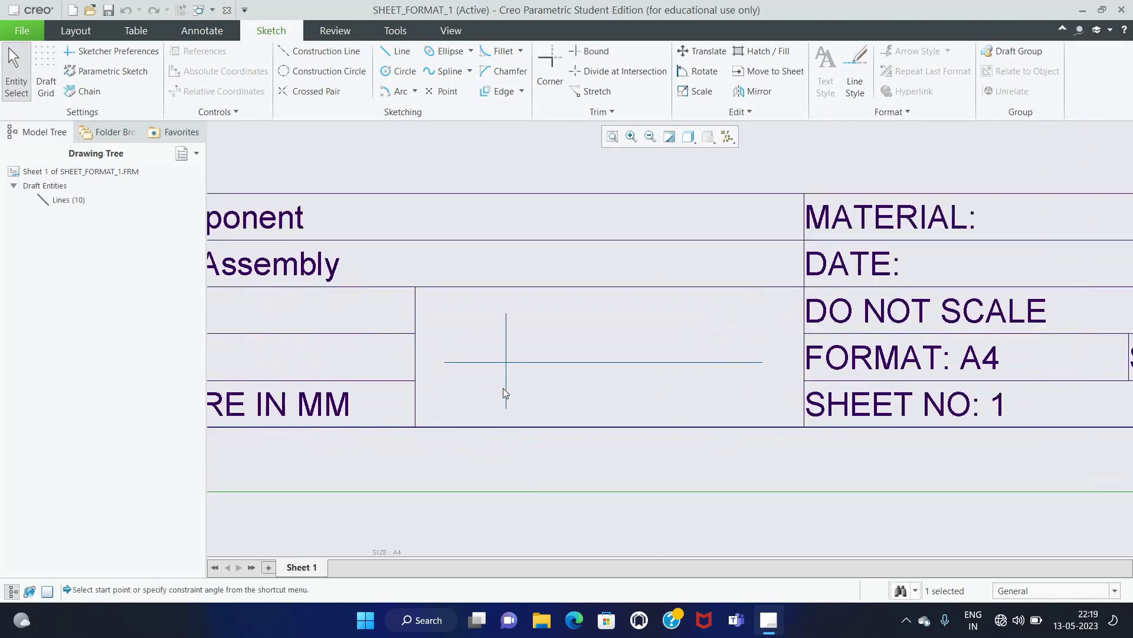
pyautogui.scroll(-1, 512, 370)
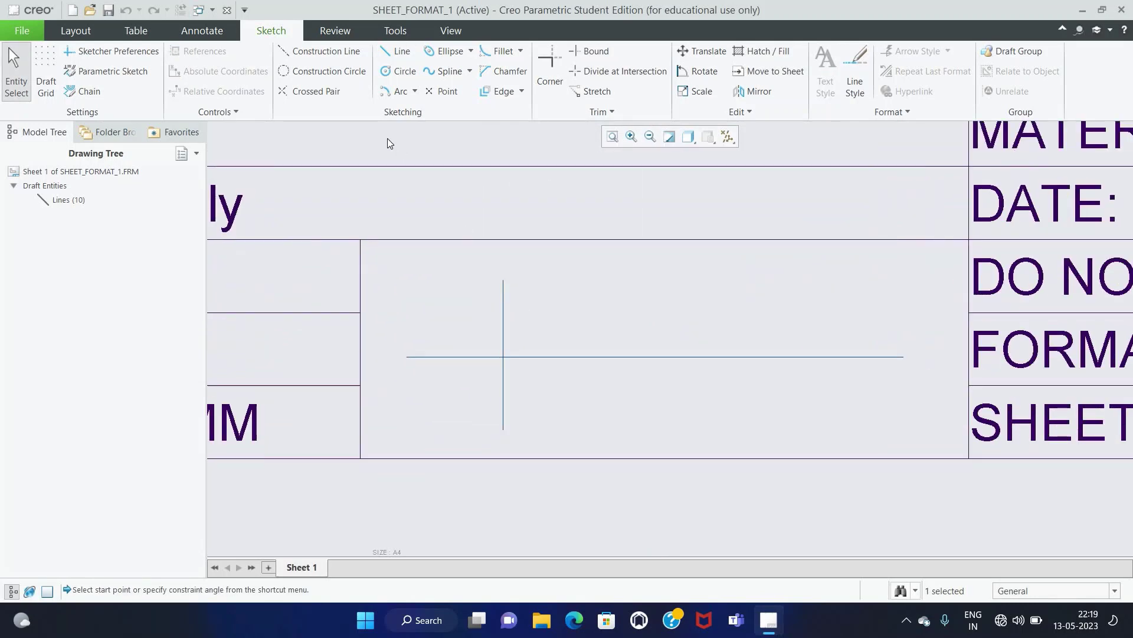
# Step: Draw a small circle and a larger circle, both centred on the lines' crossing point
pyautogui.click(401, 71)
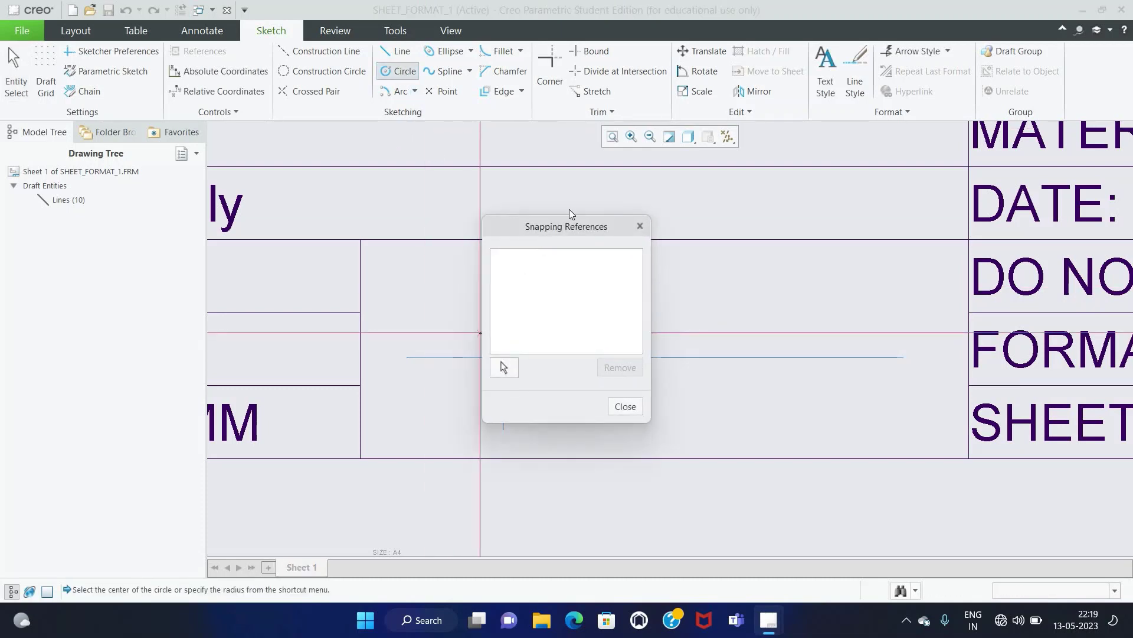
pyautogui.scroll(-5, 520, 407)
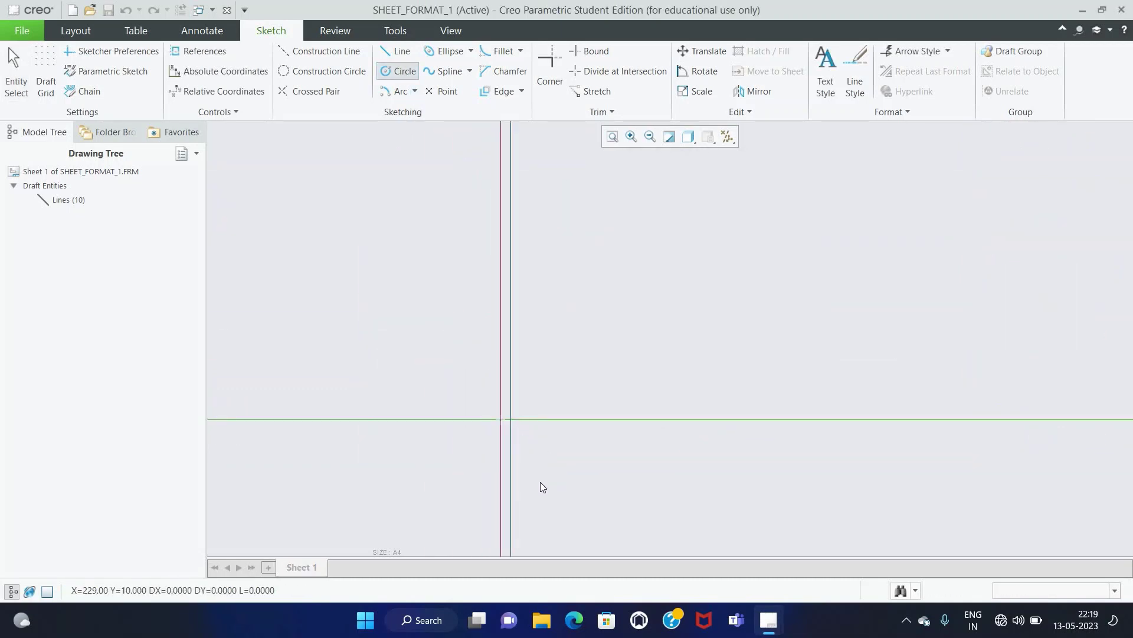
pyautogui.click(541, 481)
pyautogui.scroll(5, 540, 482)
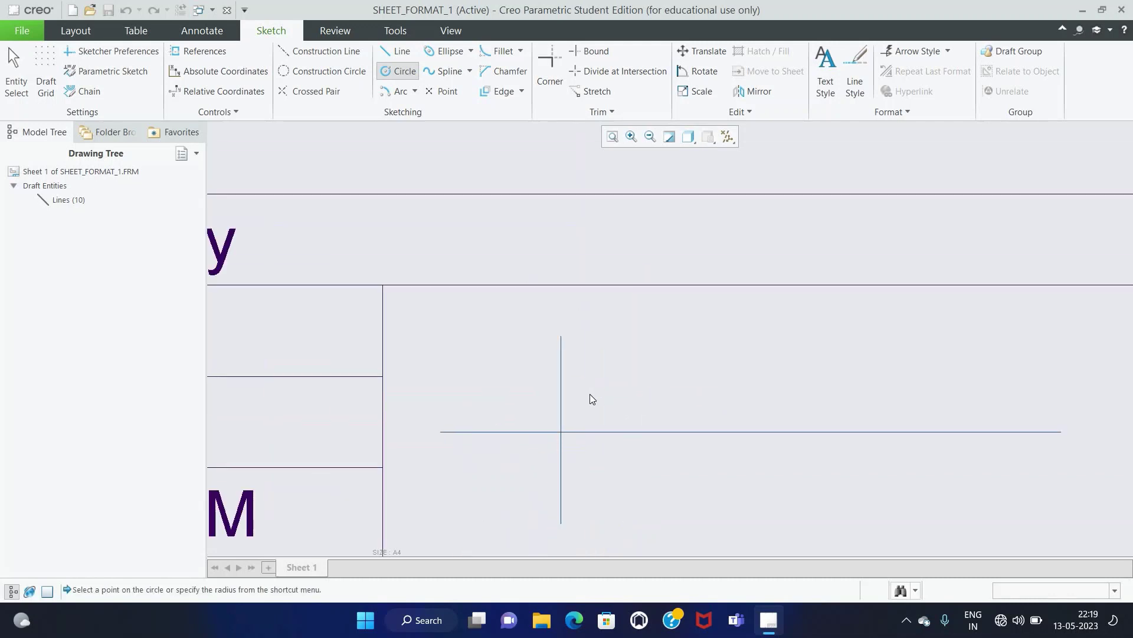
pyautogui.scroll(2, 594, 399)
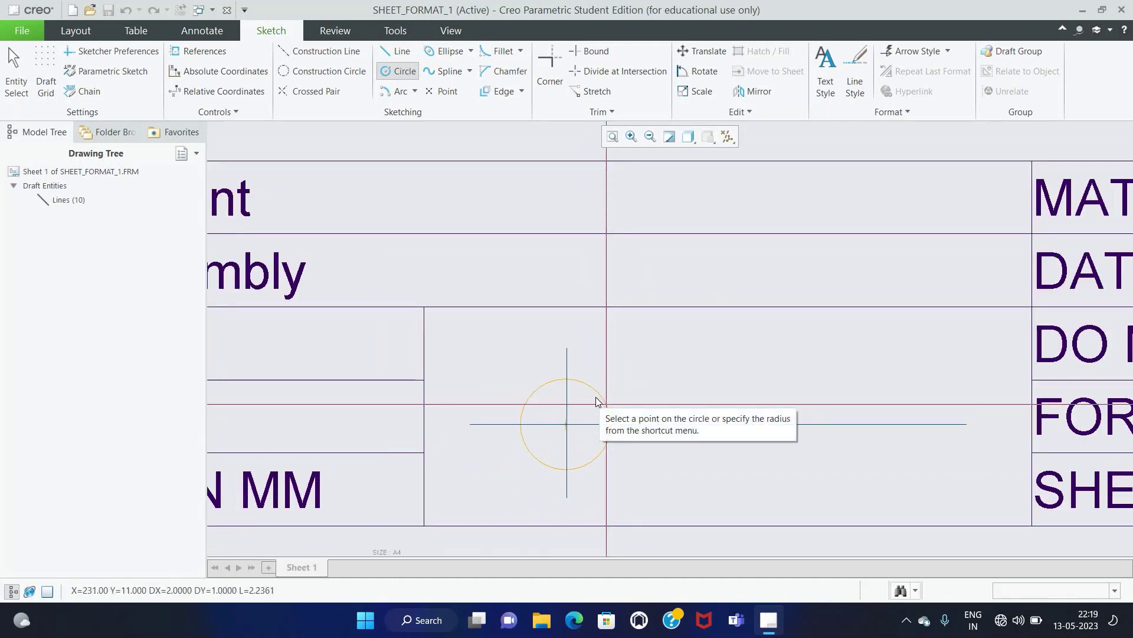
pyautogui.click(594, 396)
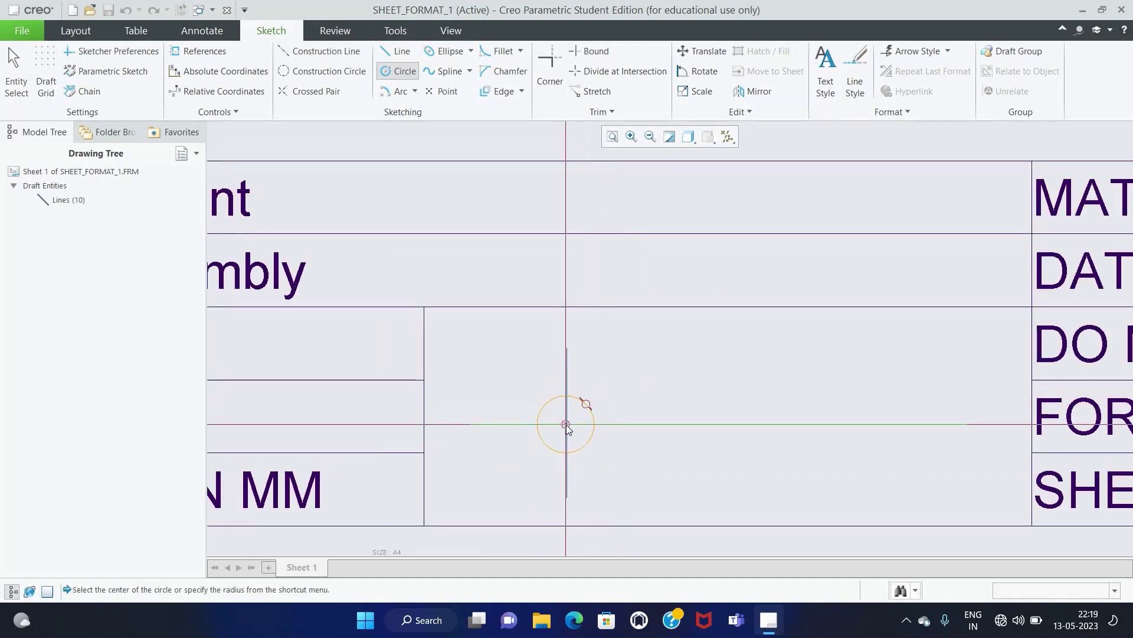
pyautogui.click(571, 426)
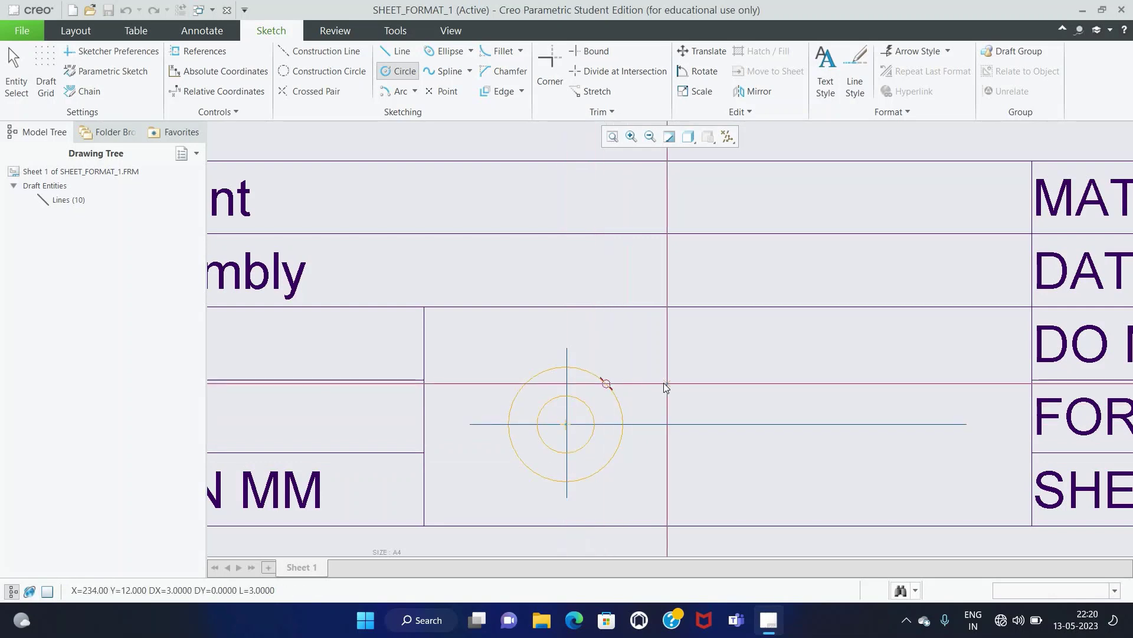
pyautogui.click(664, 364)
pyautogui.middleClick(663, 360)
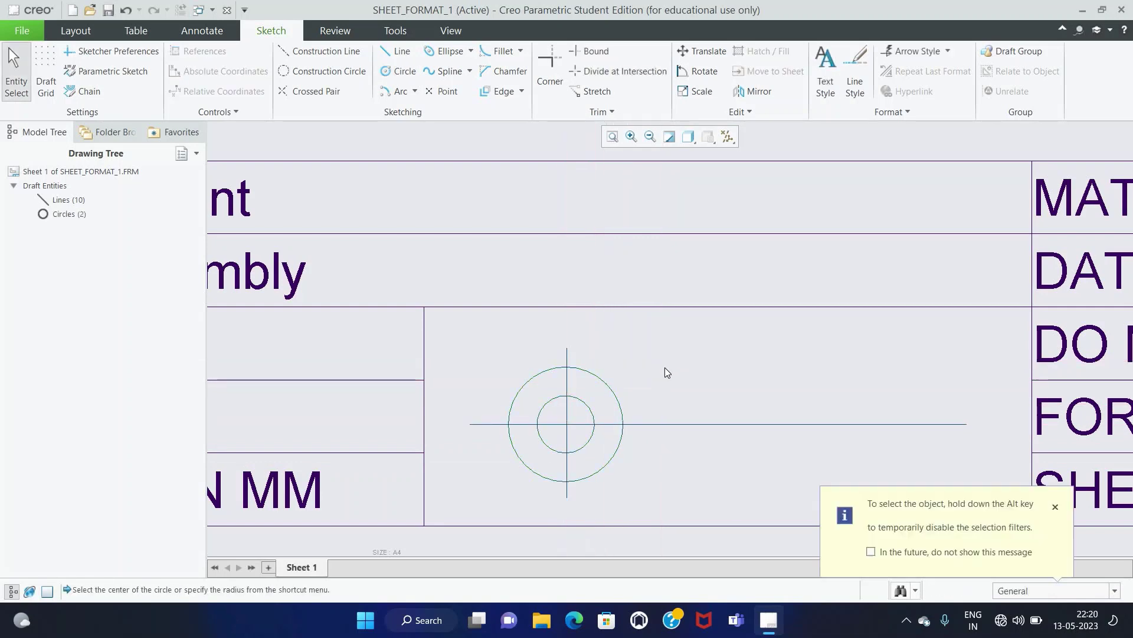
# Step: Turn off Grid intersection snapping in the Sketcher Preferences
pyautogui.scroll(-1, 529, 353)
pyautogui.scroll(1, 629, 432)
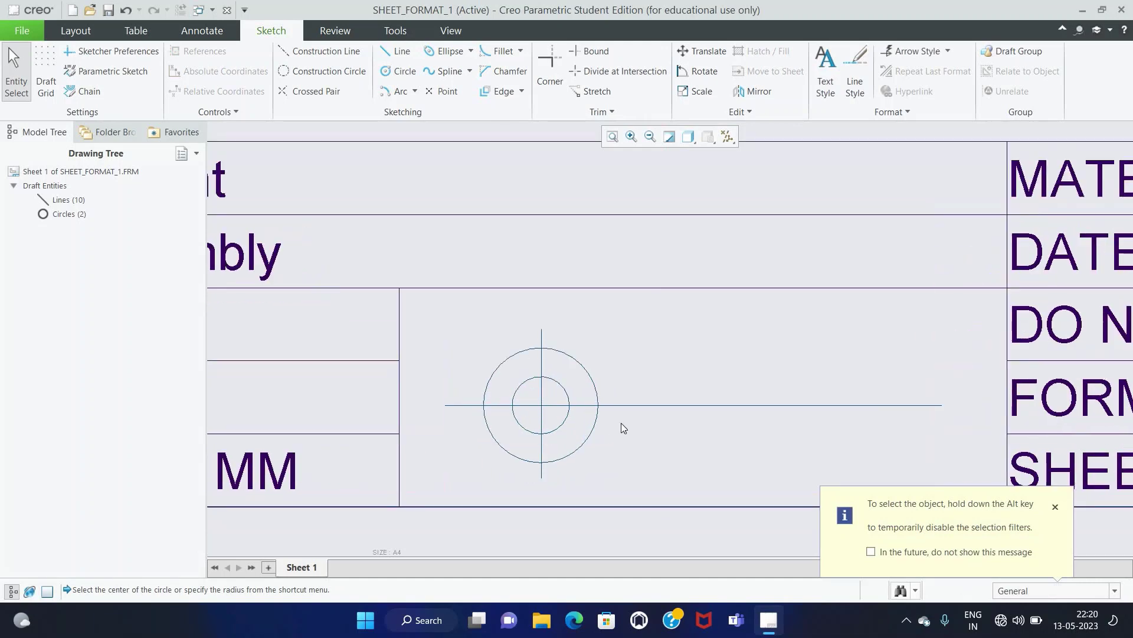
pyautogui.click(397, 51)
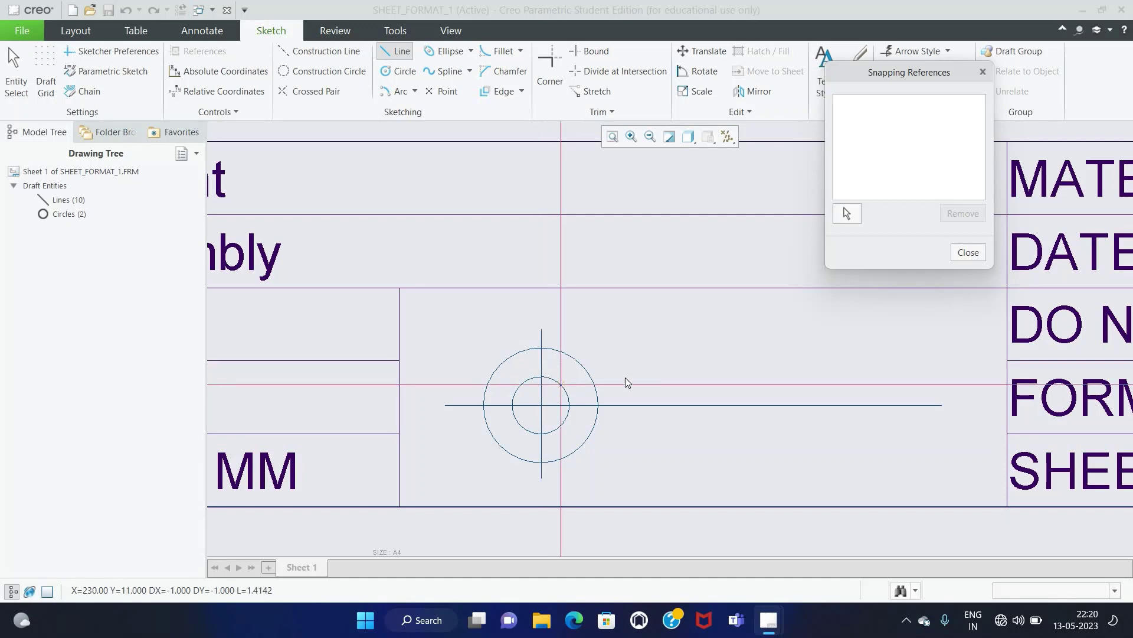
pyautogui.scroll(1, 664, 380)
pyautogui.scroll(1, 661, 375)
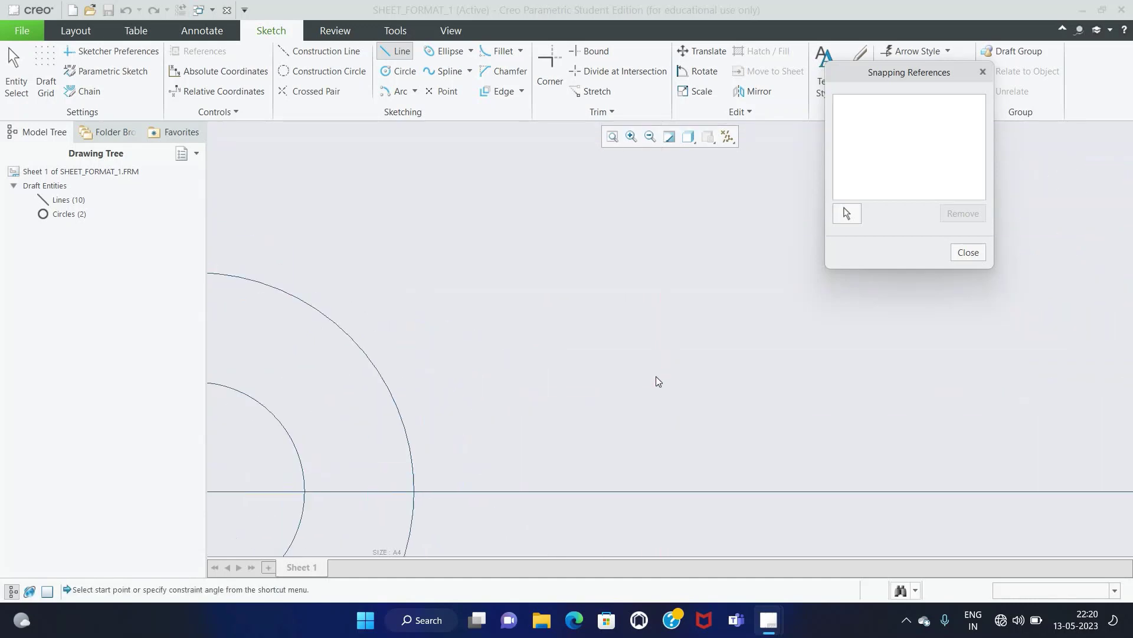
pyautogui.scroll(-2, 664, 382)
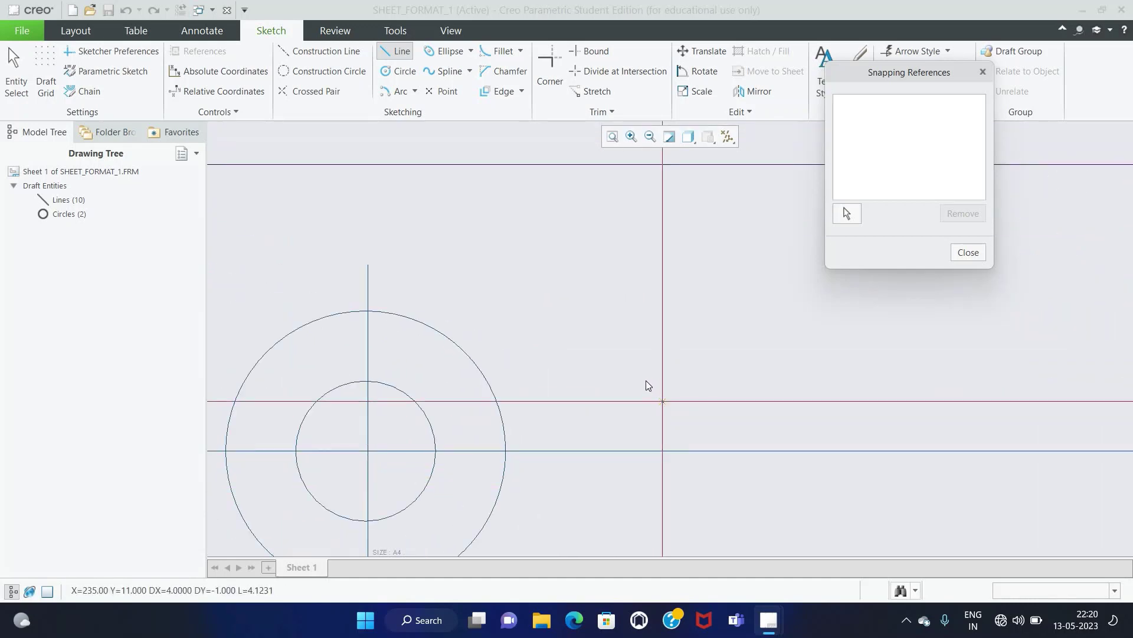
pyautogui.scroll(1, 646, 380)
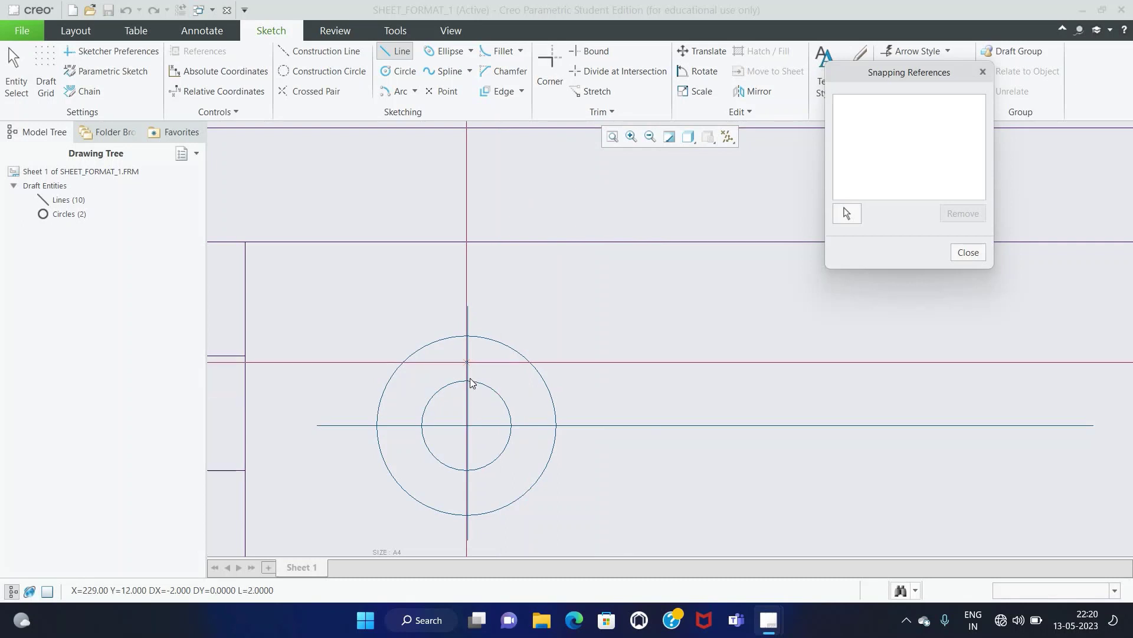
pyautogui.click(968, 253)
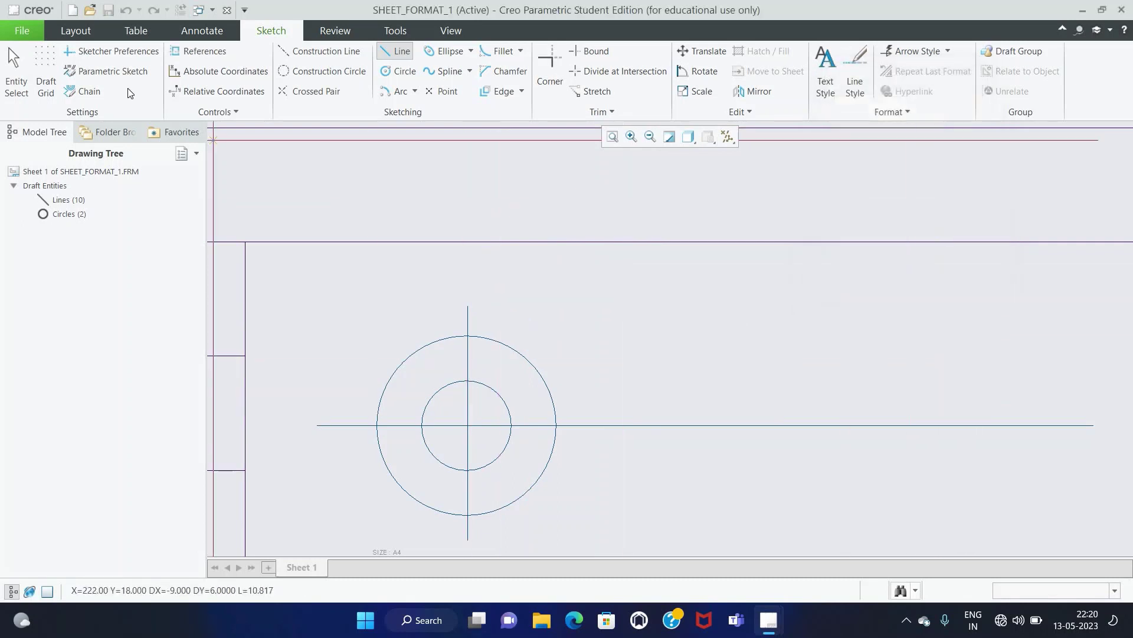
pyautogui.click(114, 51)
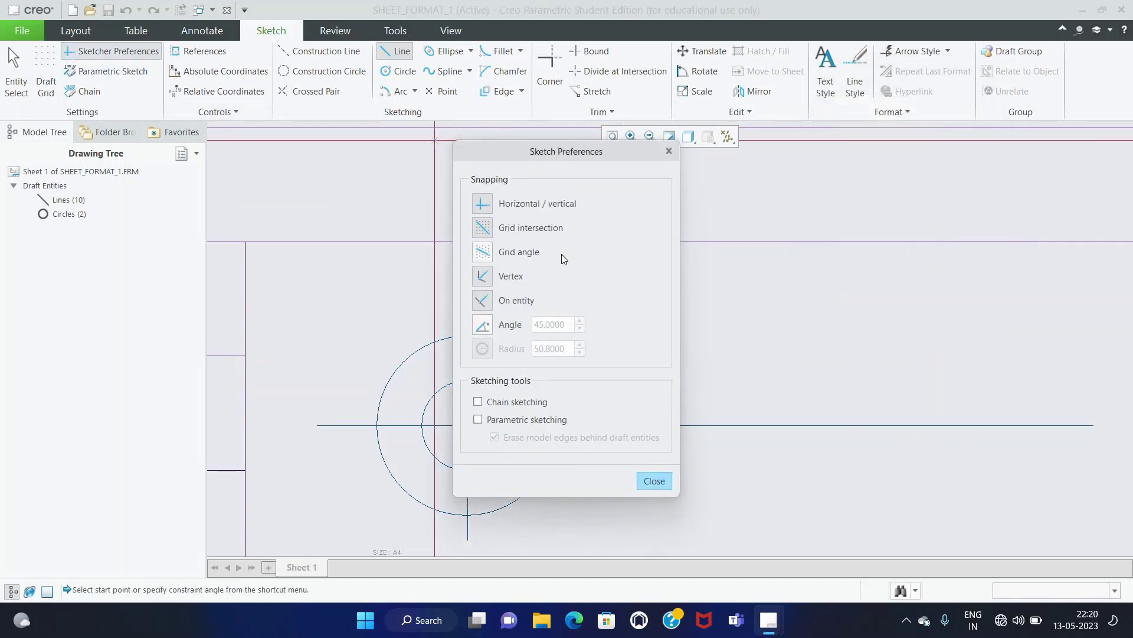
pyautogui.click(485, 228)
pyautogui.click(654, 481)
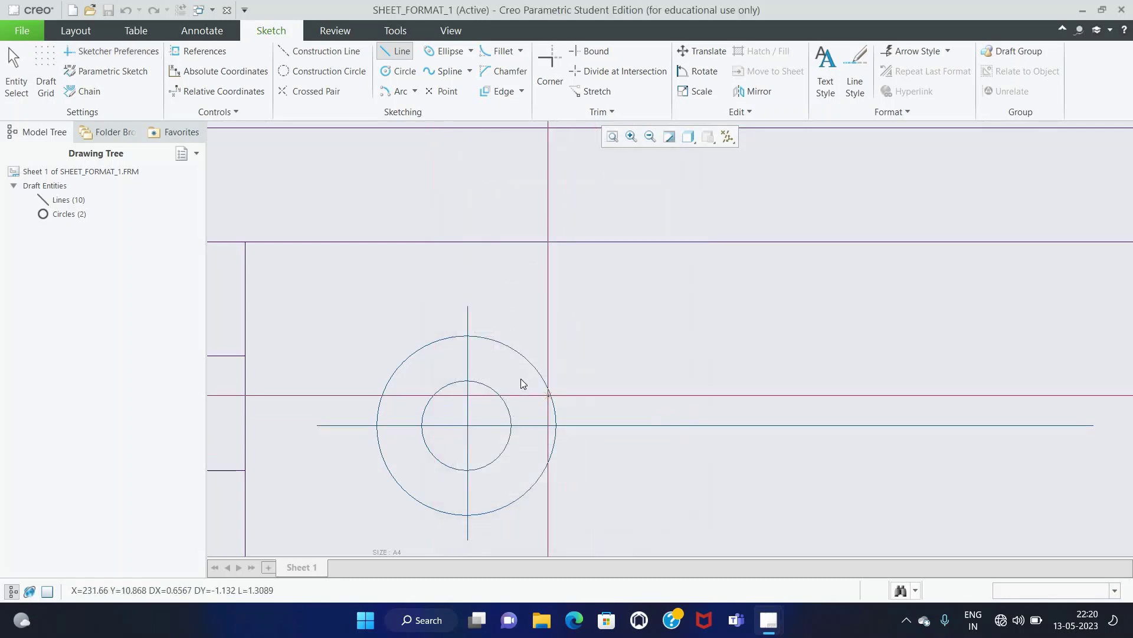
# Step: Draw the truncated cone: a short and a longer vertical edge joined by two slanted edges
pyautogui.click(691, 381)
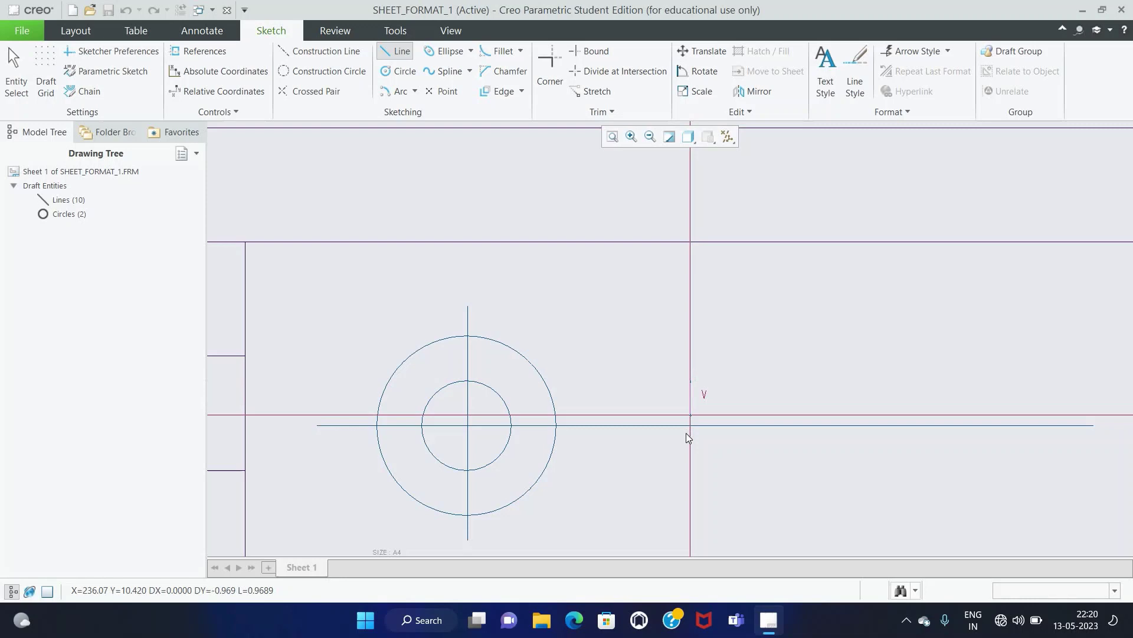
pyautogui.click(686, 472)
pyautogui.scroll(2, 700, 472)
pyautogui.scroll(2, 701, 472)
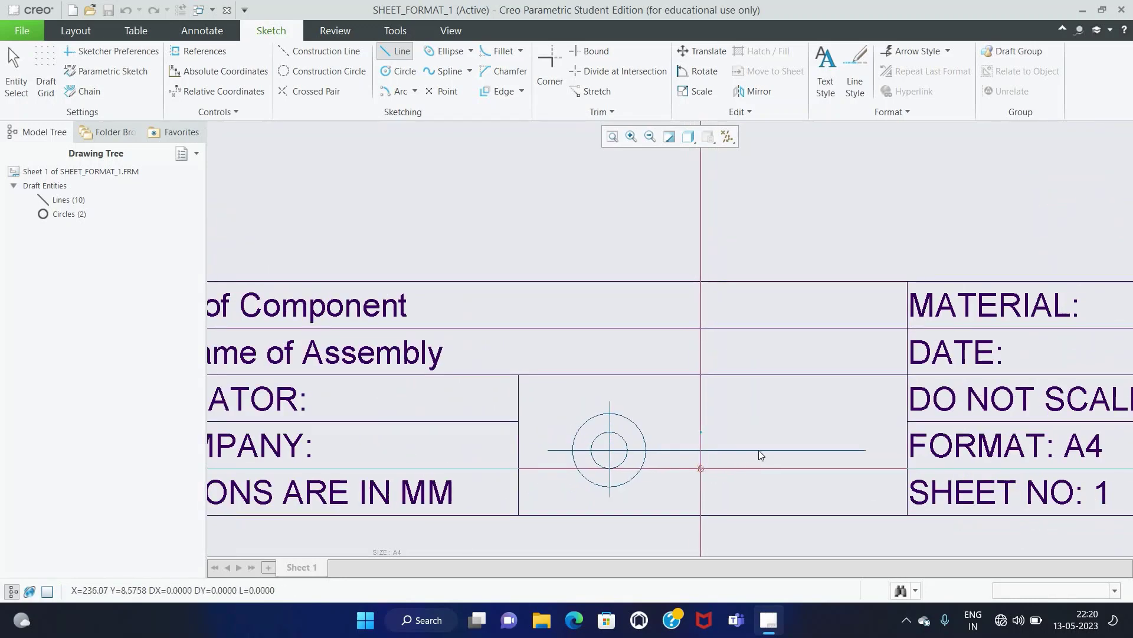
pyautogui.click(821, 415)
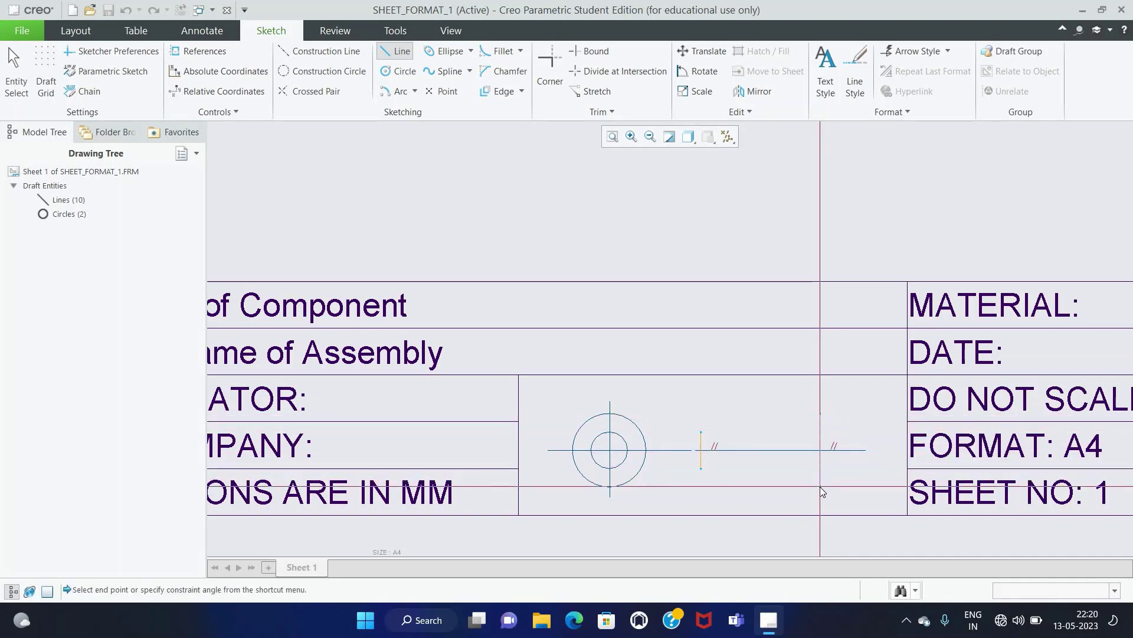
pyautogui.click(820, 488)
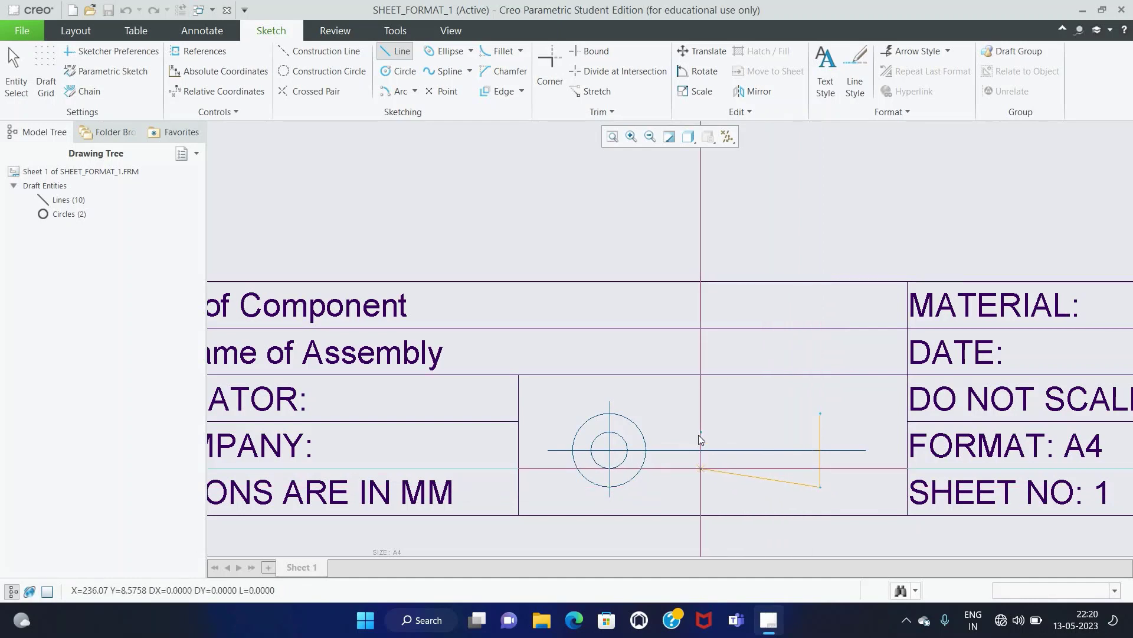
pyautogui.click(760, 423)
pyautogui.click(821, 413)
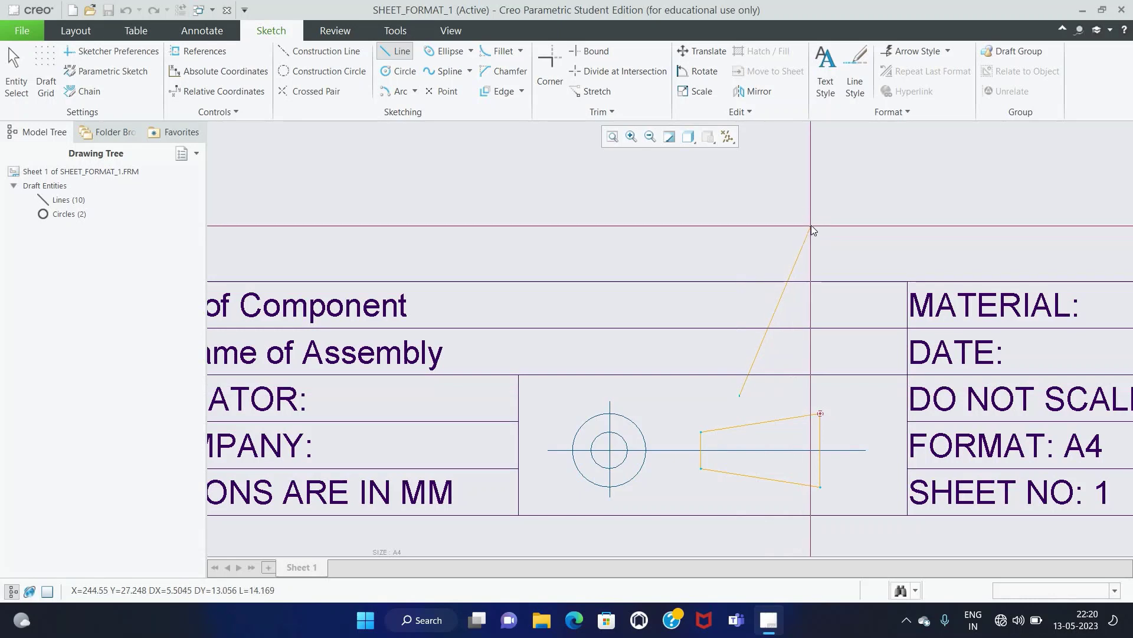
pyautogui.middleClick(811, 227)
# Step: Select the symbol's horizontal and vertical axis lines and apply the centerline style preset
pyautogui.click(749, 408)
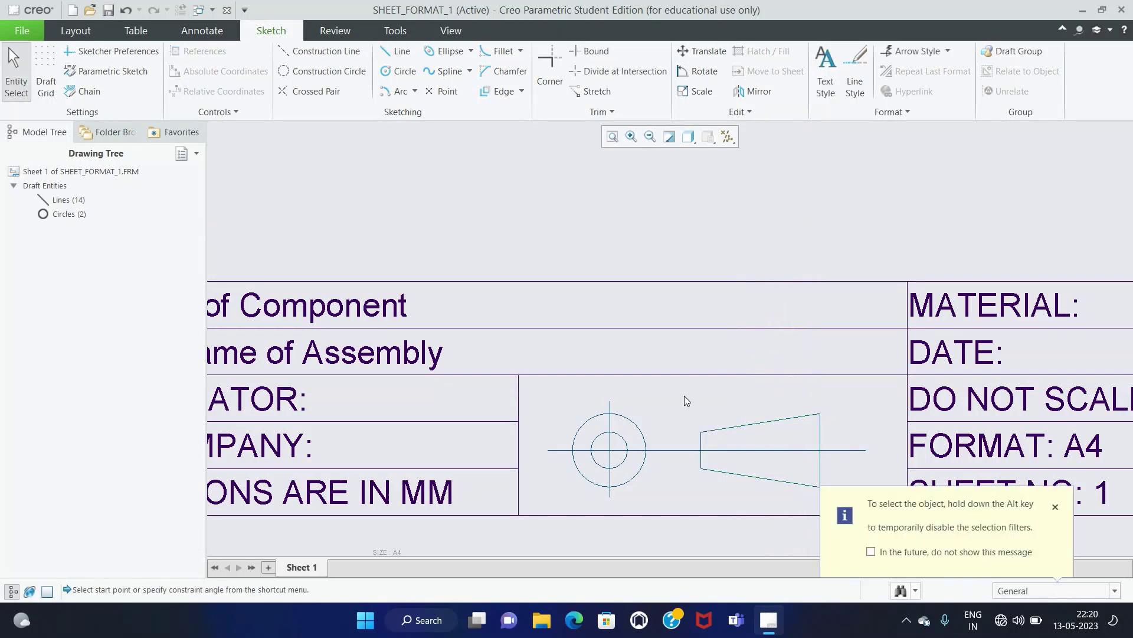
pyautogui.scroll(2, 790, 530)
pyautogui.click(620, 408)
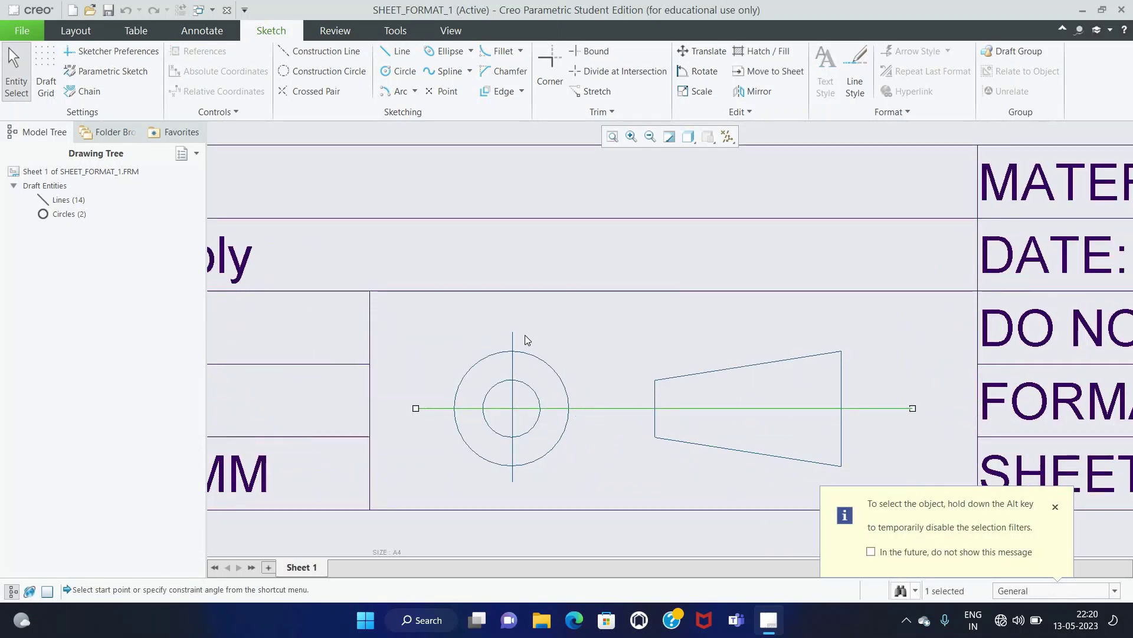
pyautogui.keyDown('ctrl'); pyautogui.click(512, 342); pyautogui.keyUp('ctrl')
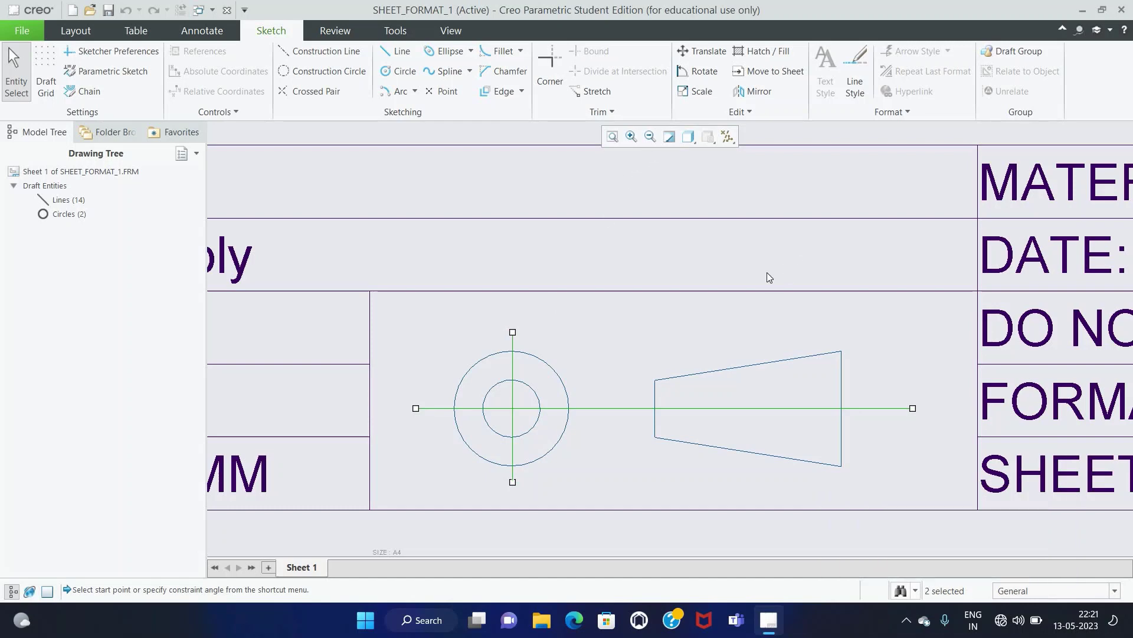
pyautogui.click(855, 86)
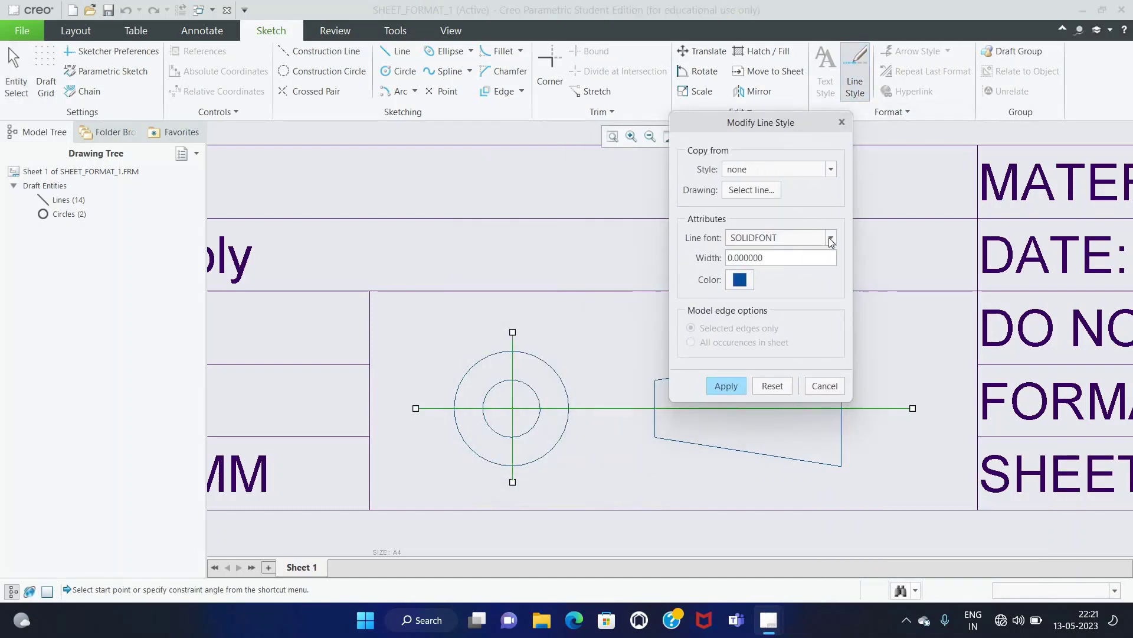
pyautogui.click(831, 169)
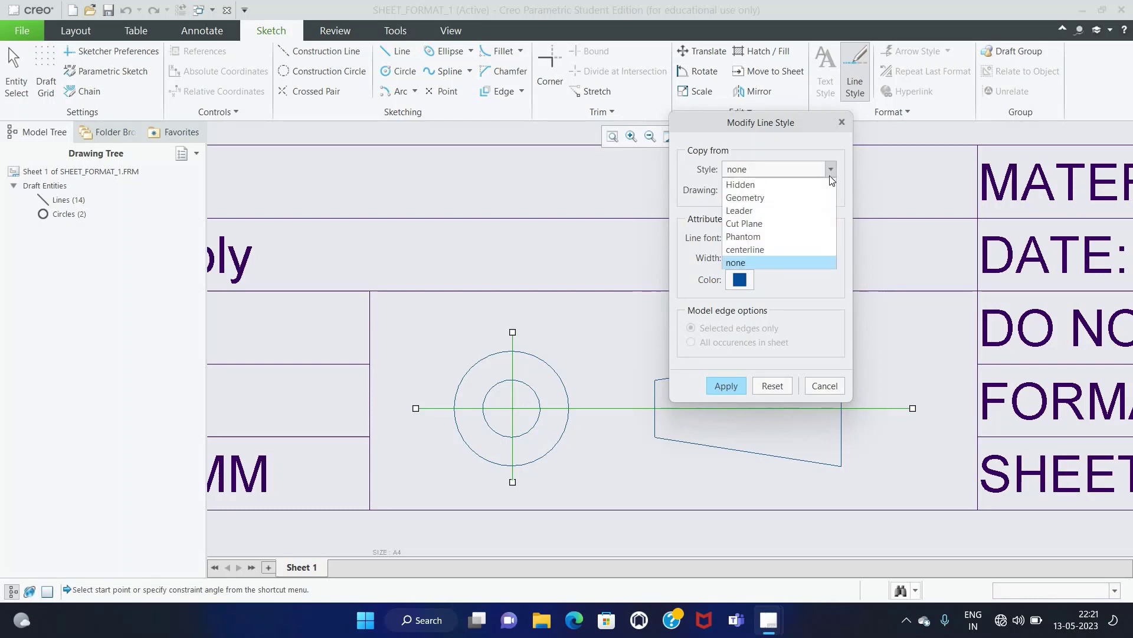
pyautogui.click(787, 249)
# Step: Give both axis lines the CTRLFONT_S_L font and Letter colour, and apply
pyautogui.click(829, 240)
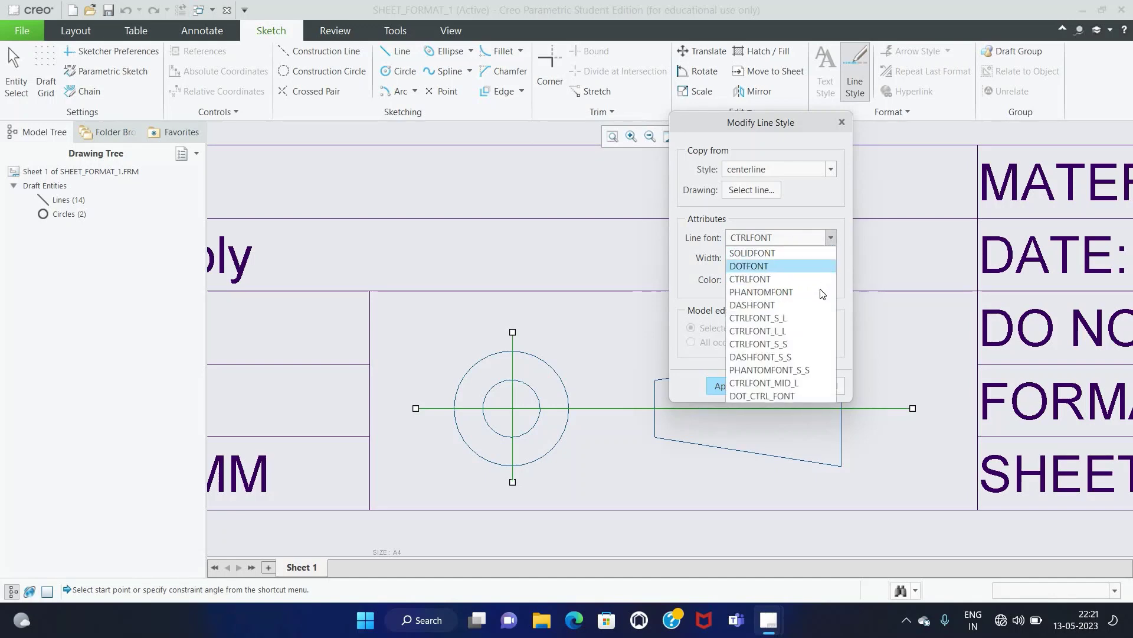
pyautogui.click(800, 317)
pyautogui.click(740, 281)
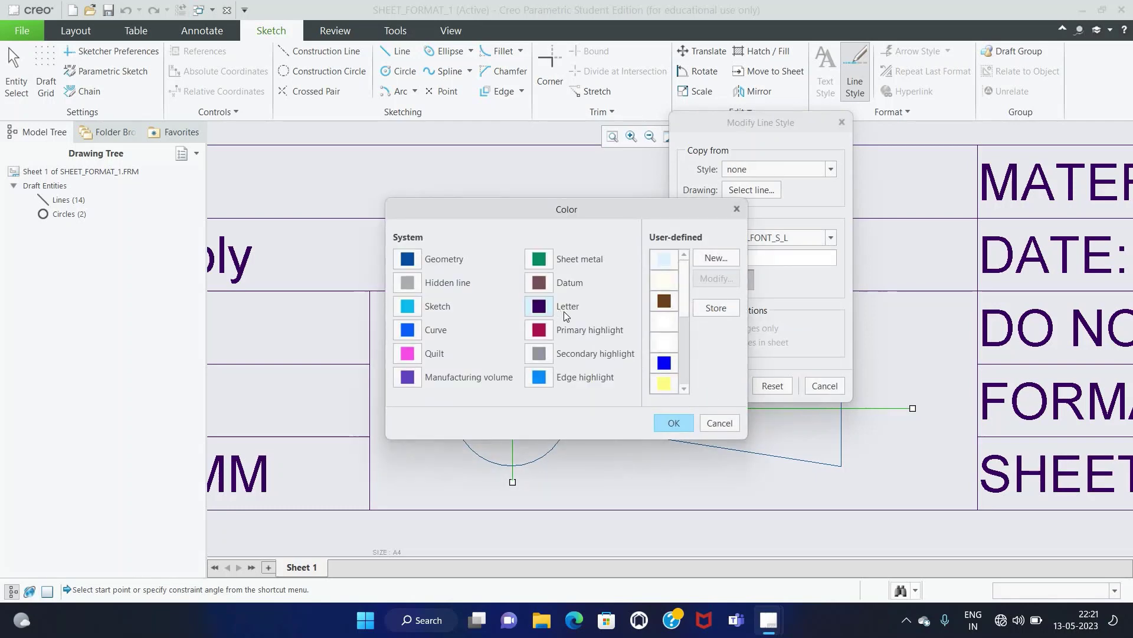
pyautogui.click(671, 425)
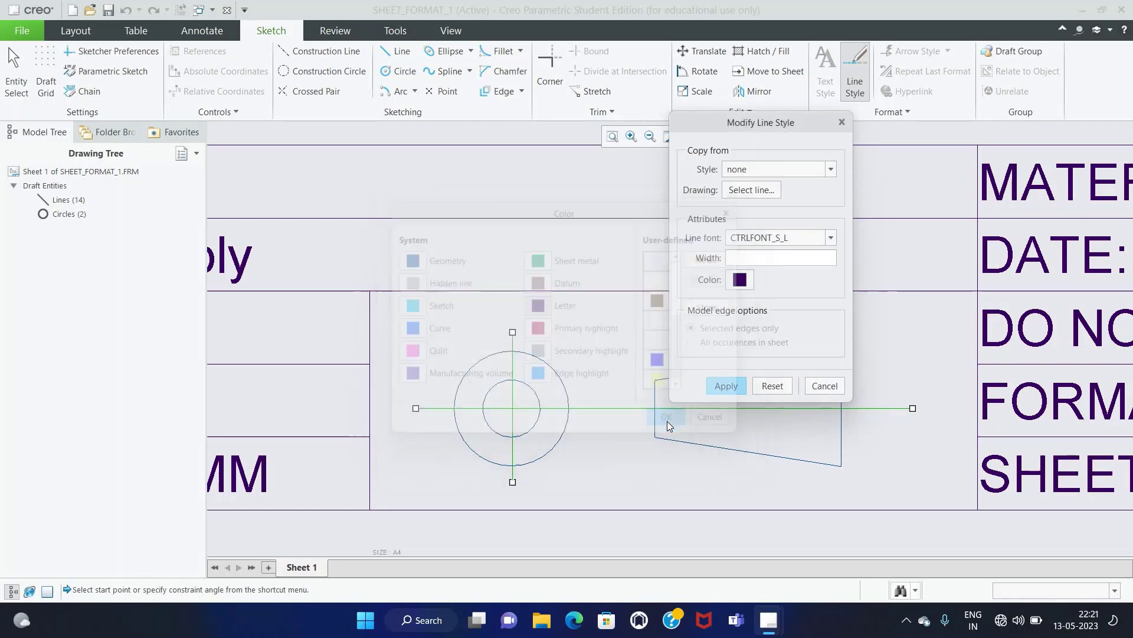
pyautogui.click(604, 462)
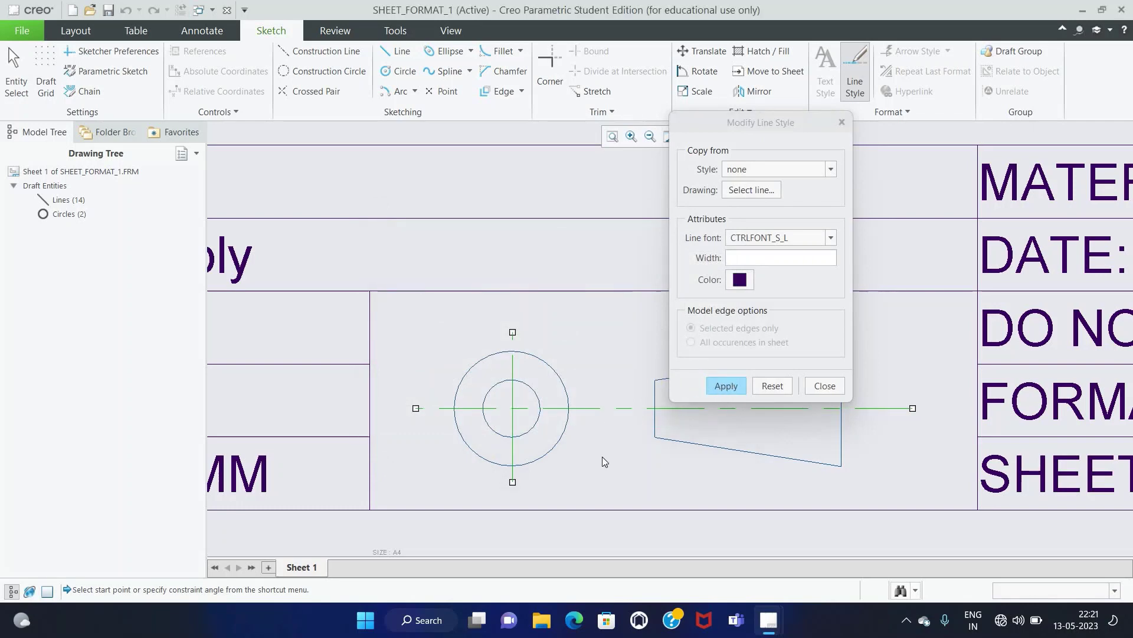
pyautogui.click(824, 386)
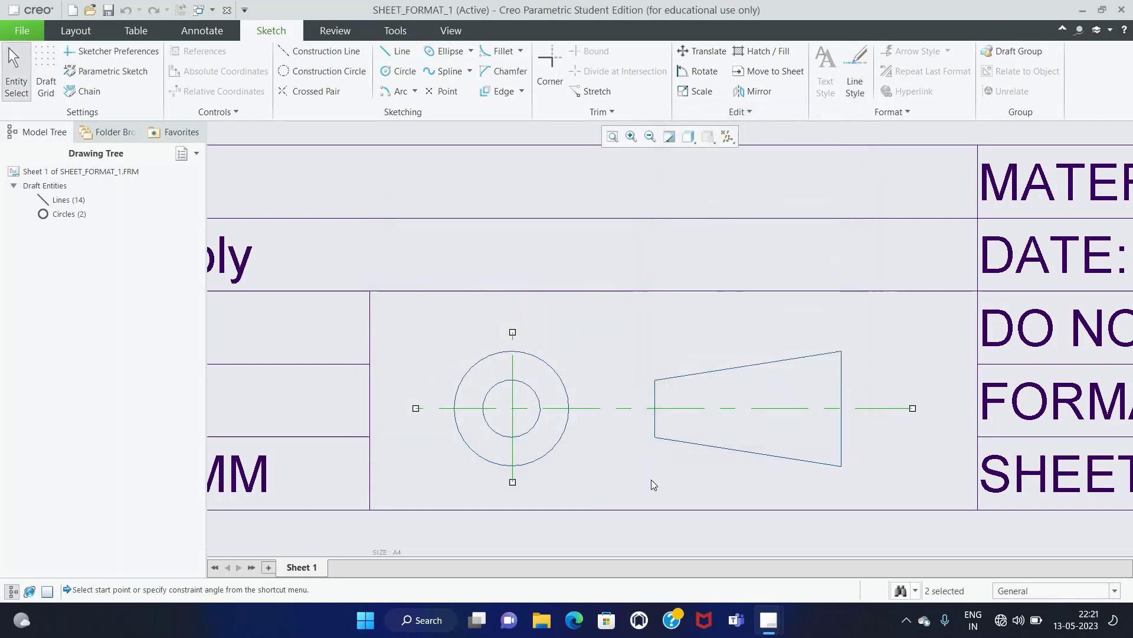
pyautogui.scroll(2, 599, 439)
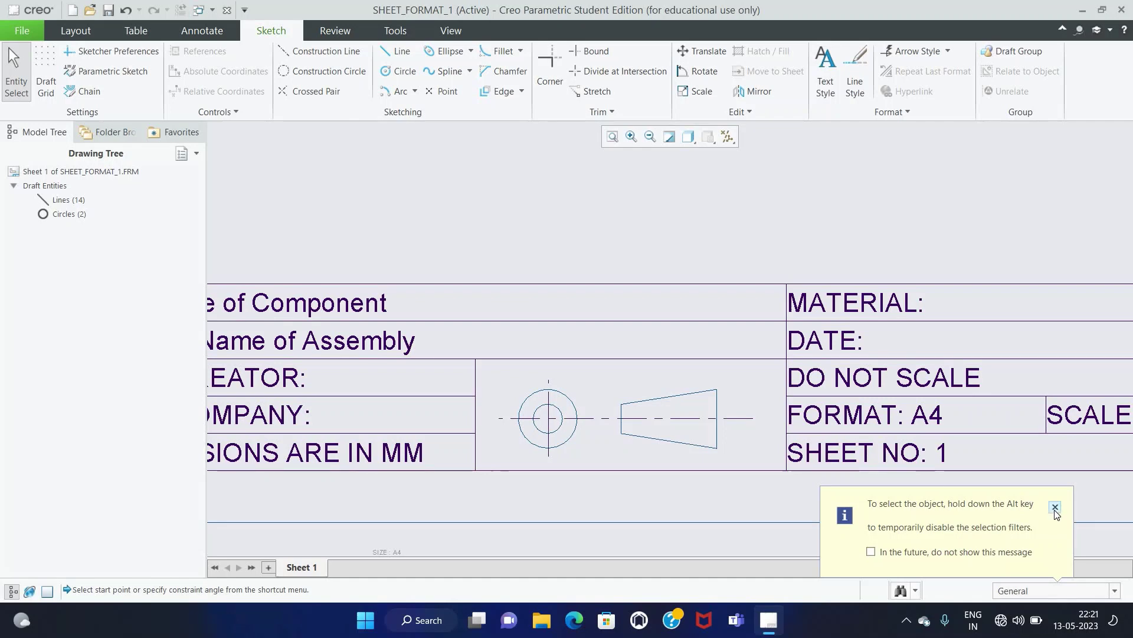
# Step: Dismiss the selection tip and refit the view to show the whole A4 sheet
pyautogui.click(1055, 506)
pyautogui.scroll(1, 746, 456)
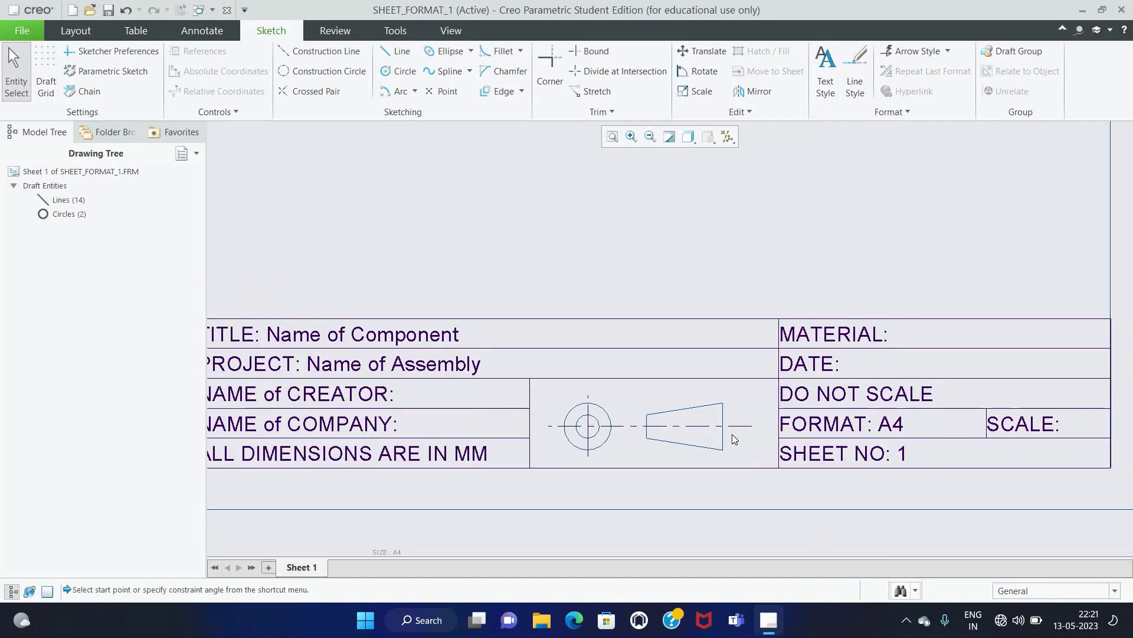
pyautogui.scroll(2, 734, 438)
pyautogui.click(613, 136)
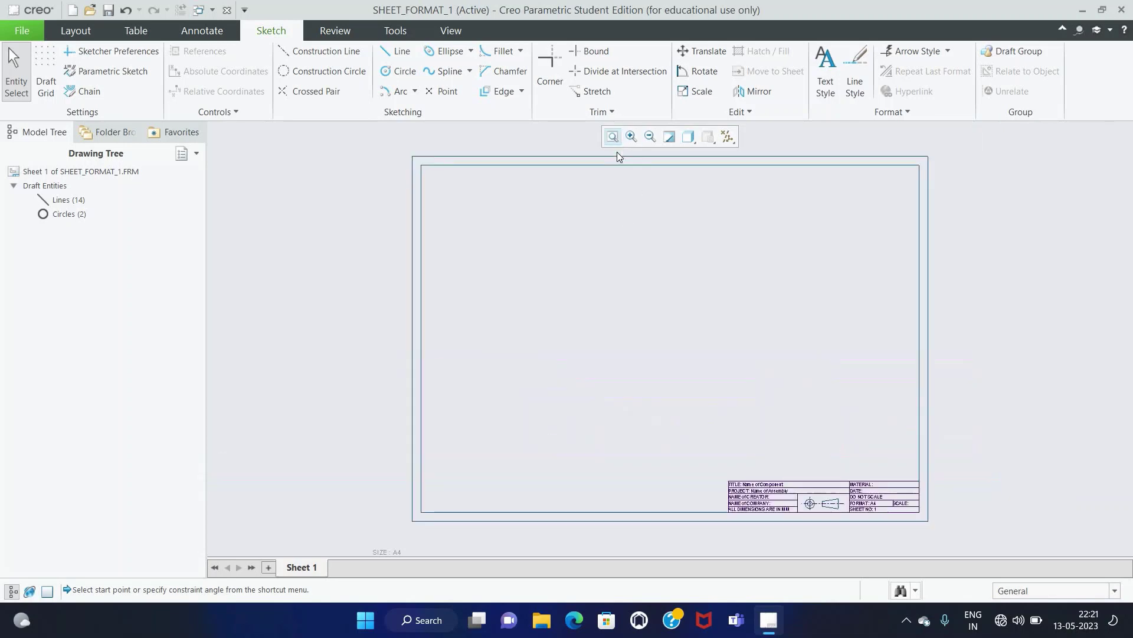
# Step: Save a copy as PDF type in Desktop\Ansys Gladiator with 600 dpi resolution
pyautogui.click(25, 36)
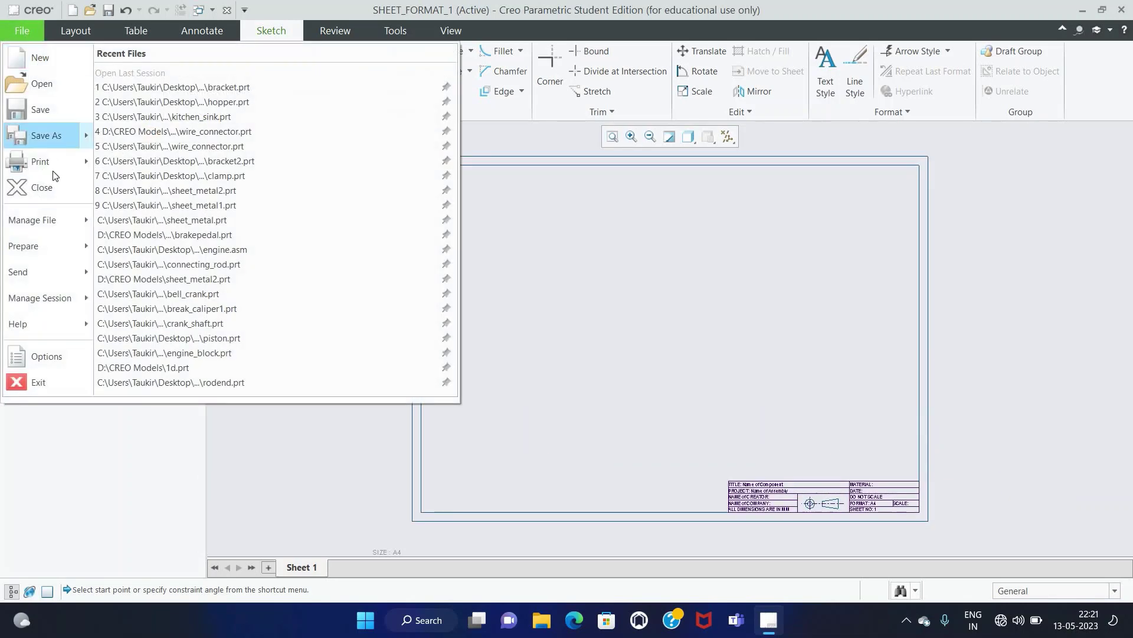
pyautogui.click(59, 139)
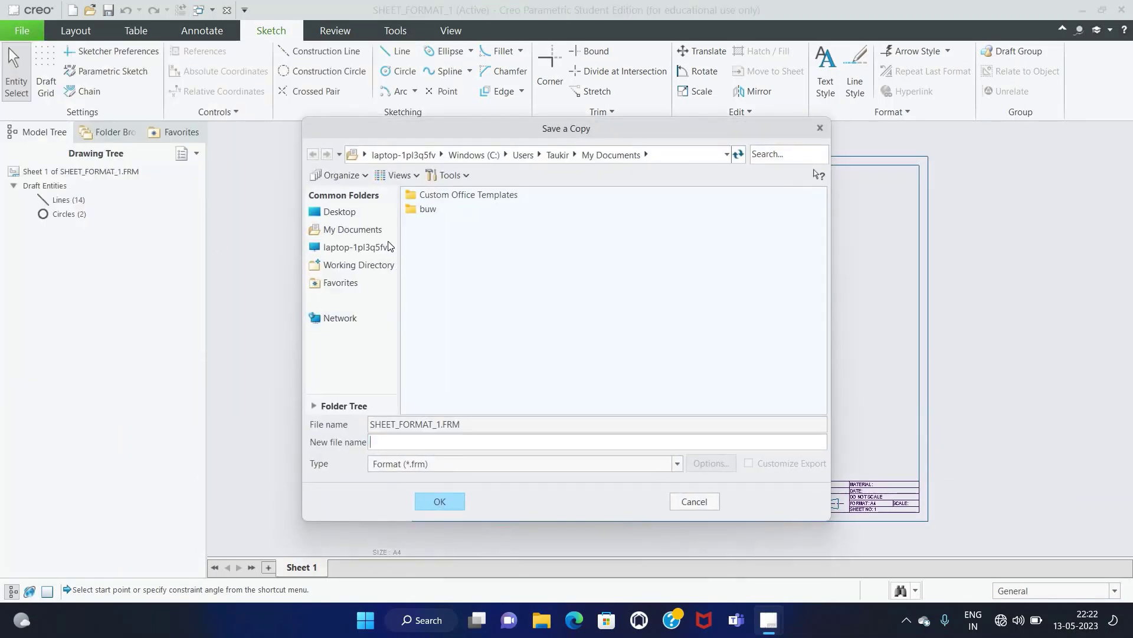
pyautogui.click(359, 215)
pyautogui.doubleClick(476, 194)
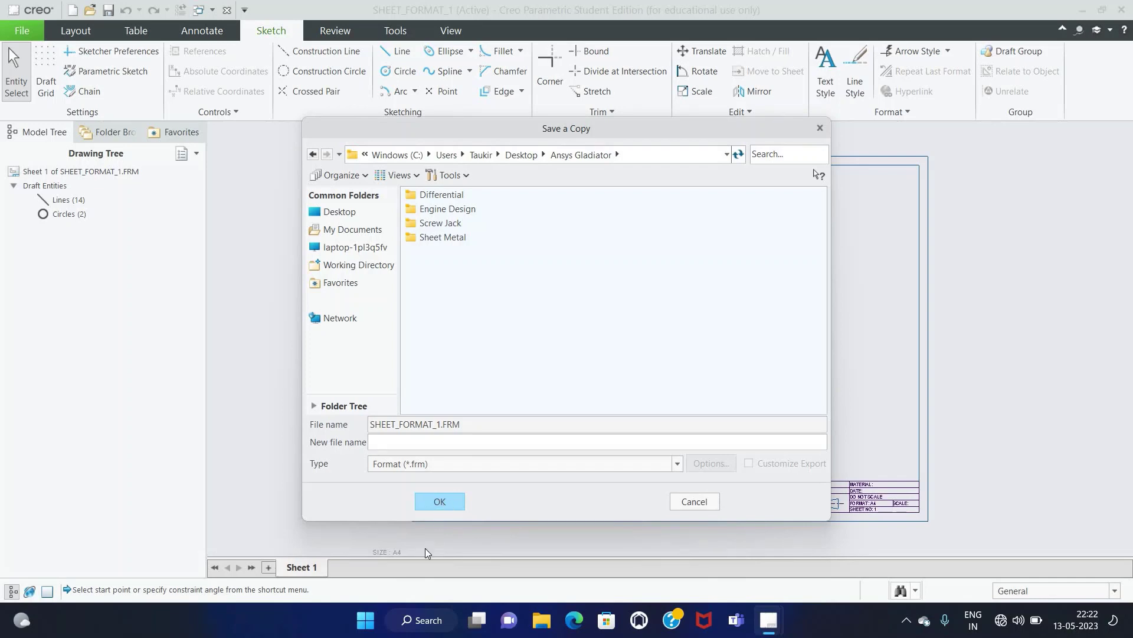
pyautogui.click(467, 464)
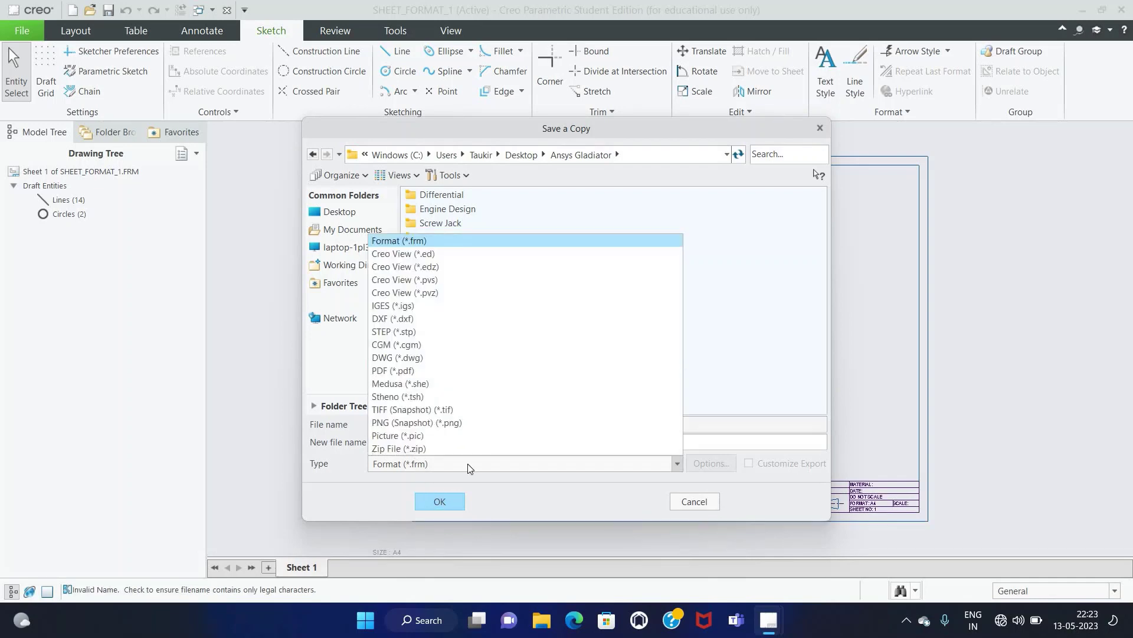
pyautogui.click(391, 367)
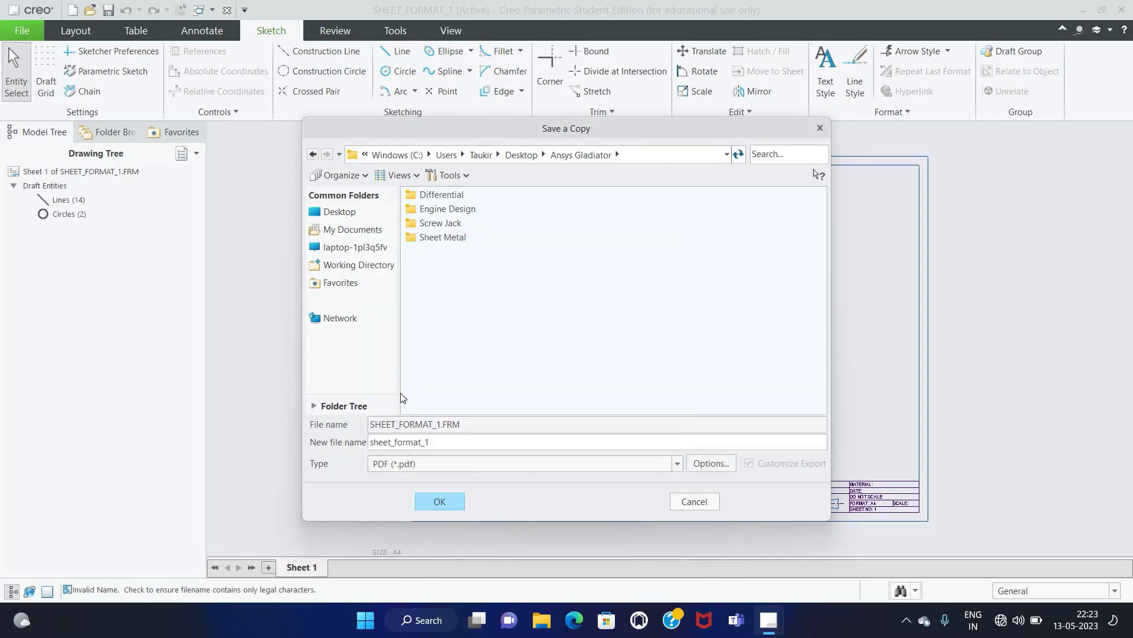
pyautogui.click(423, 504)
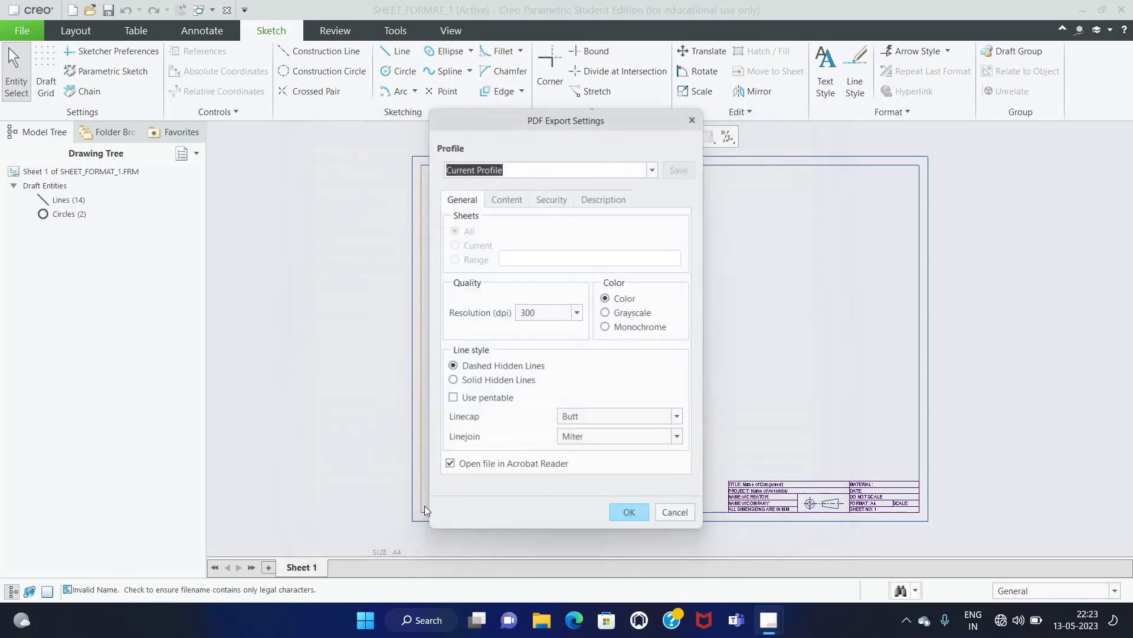
pyautogui.click(577, 314)
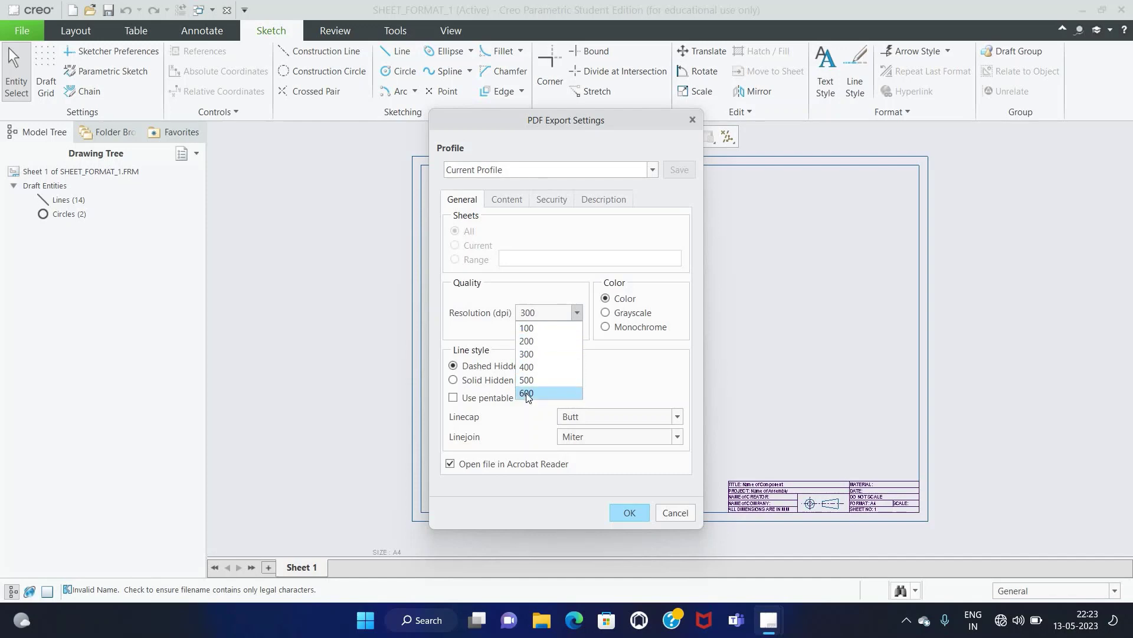
pyautogui.click(526, 392)
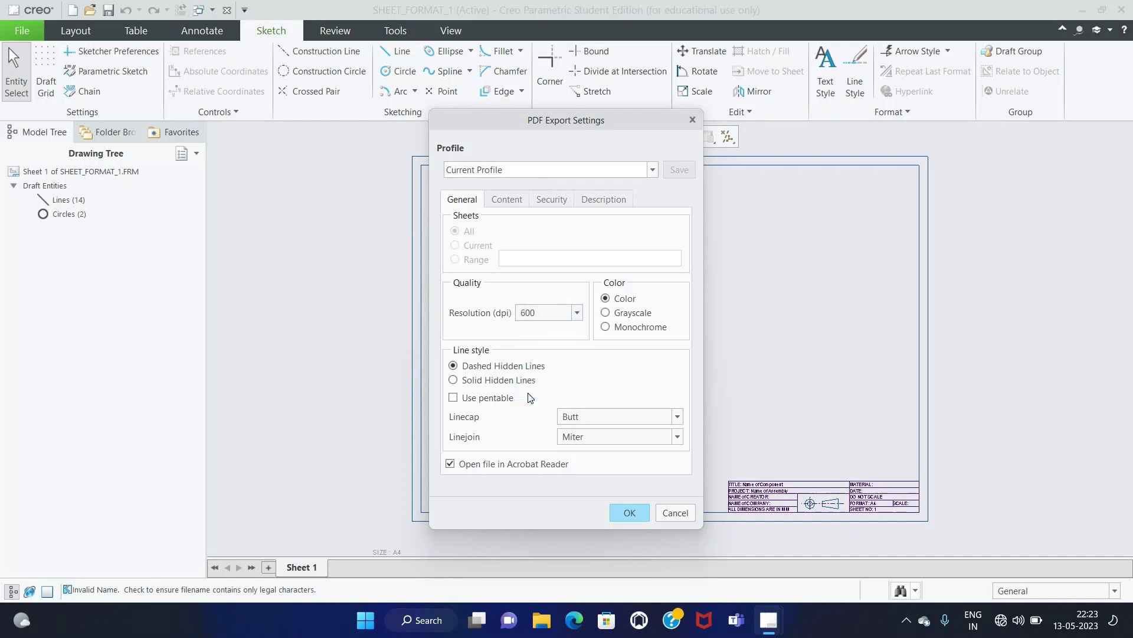
pyautogui.click(626, 511)
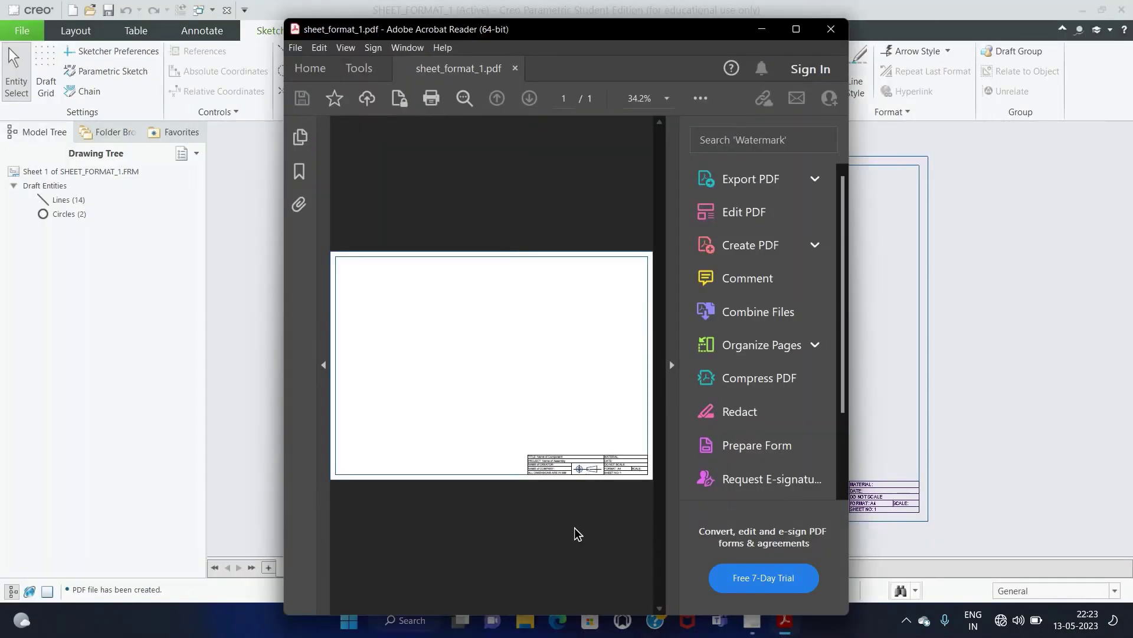
# Step: Maximize Acrobat Reader to inspect sheet_format_1.pdf, then close the viewer
pyautogui.click(796, 30)
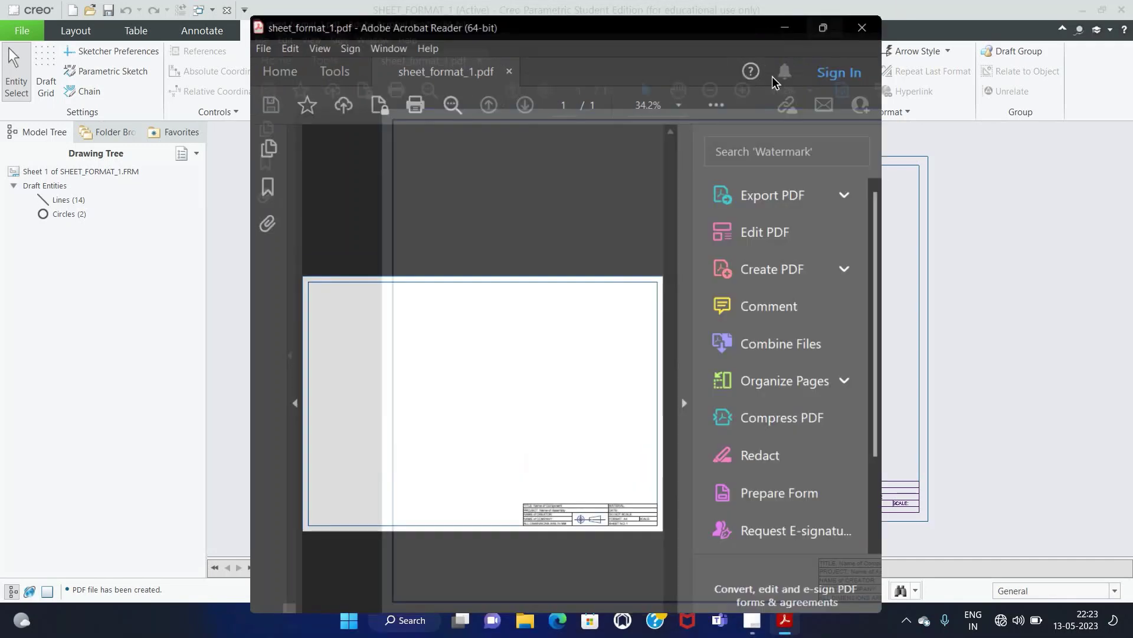
pyautogui.click(954, 348)
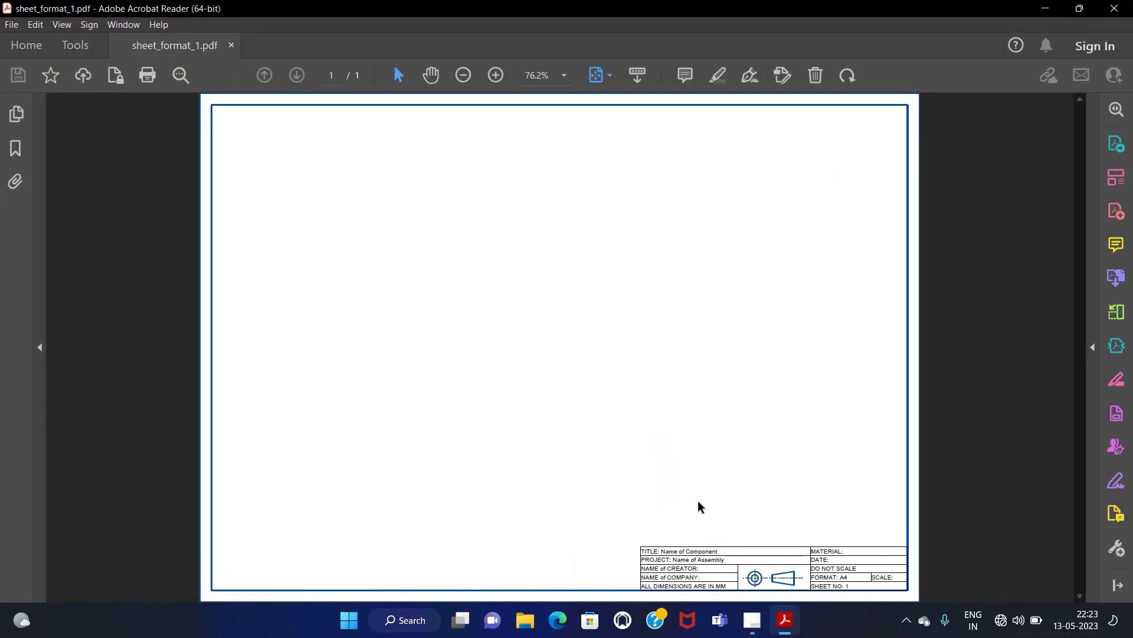
pyautogui.click(1114, 8)
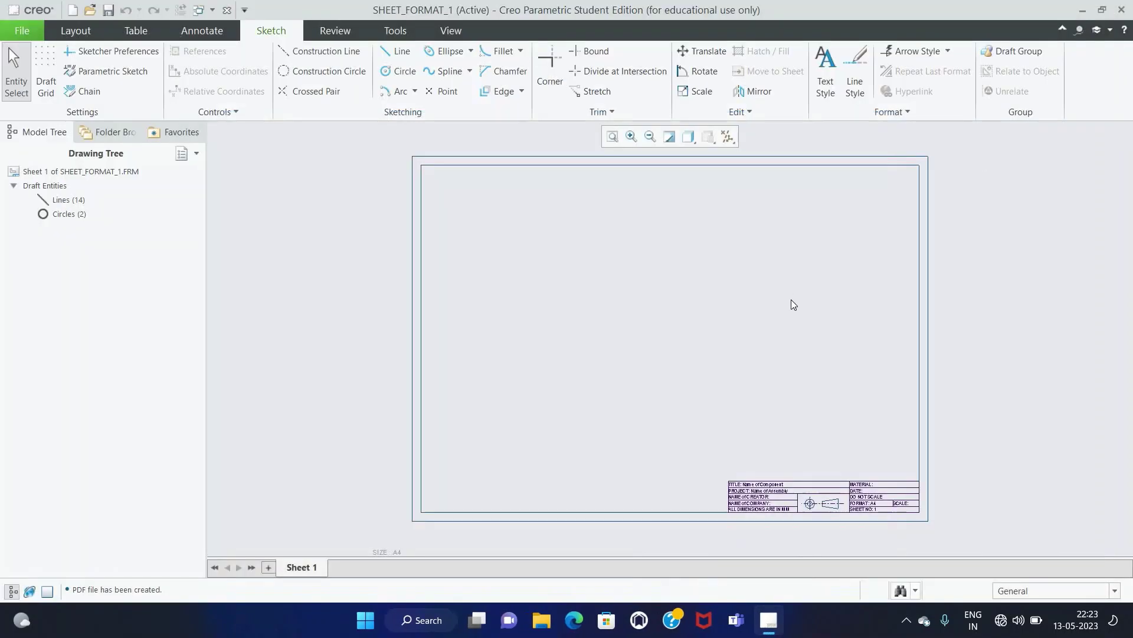